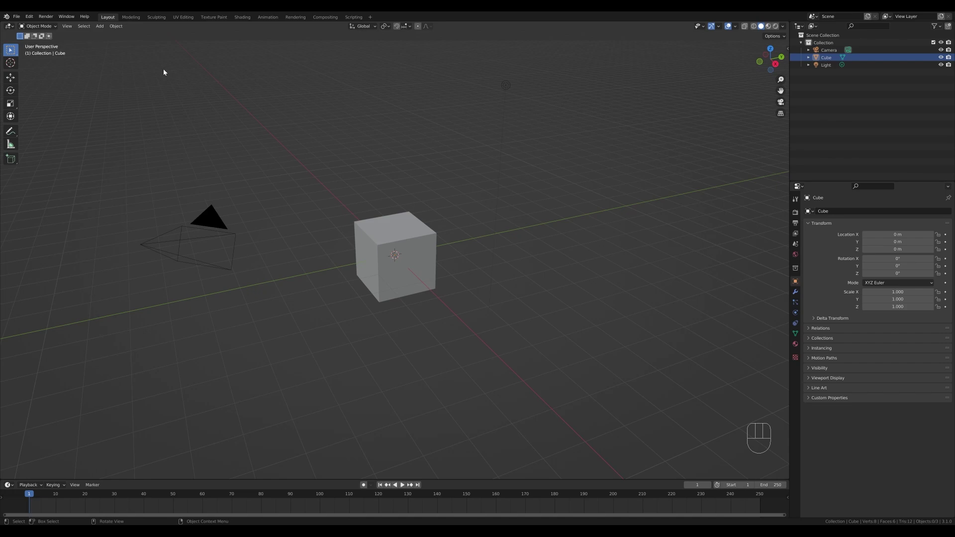
- Delete the default camera, cube and light from the scene
left_click_drag(164, 72, 554, 352)
key("x")
left_click(367, 172)
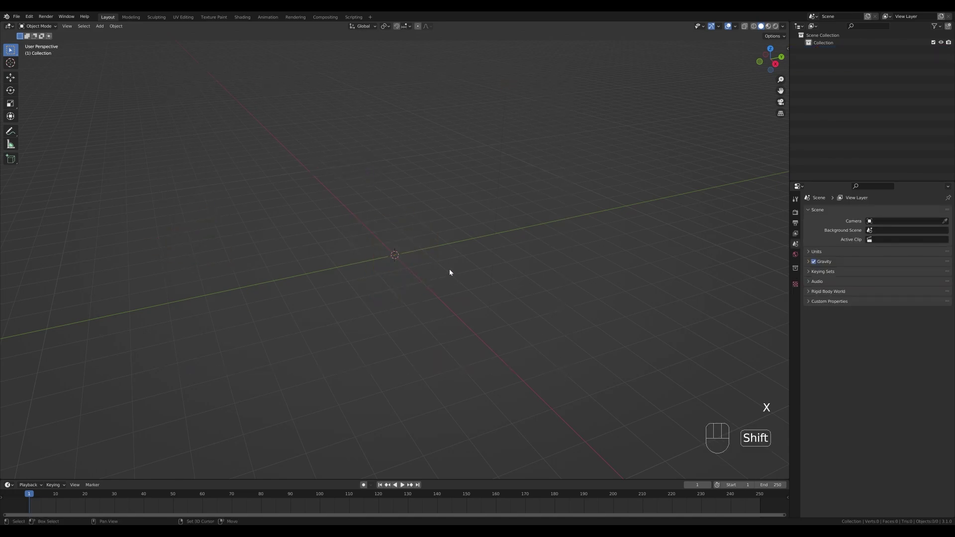
- Add a mesh circle at the world origin and set its vertex count to 6
key("shift+a")
mouse_move(449, 270)
left_click(499, 284)
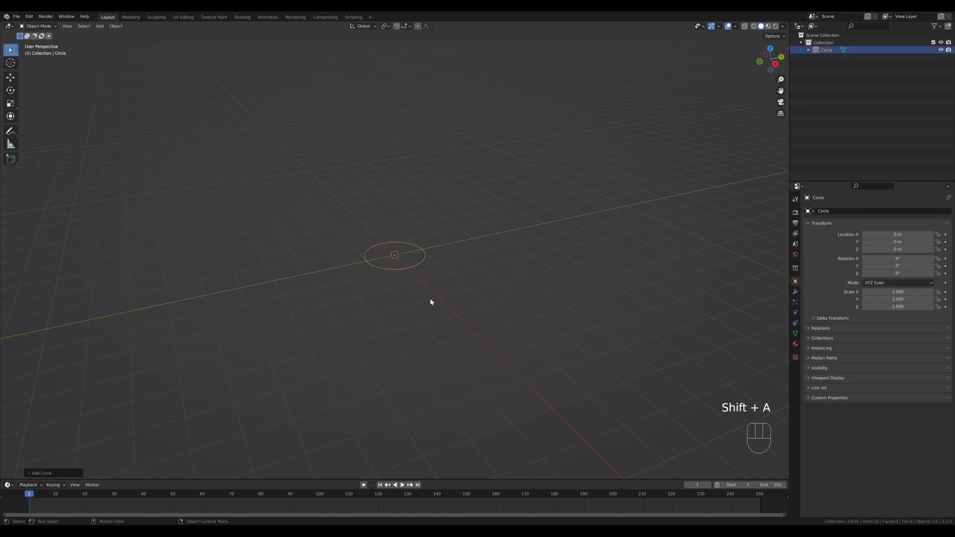
left_click(41, 473)
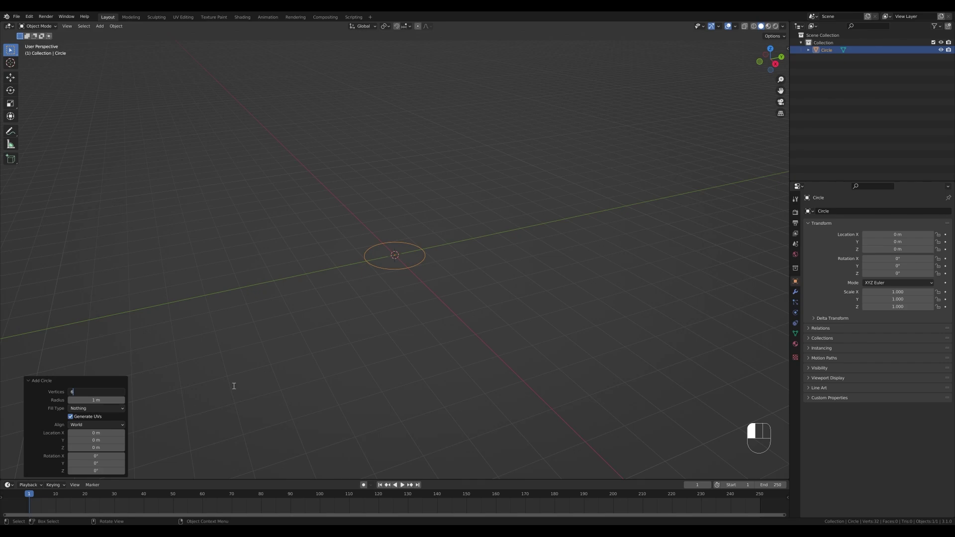
type("6")
key("Return")
middle_click_drag(381, 317, 502, 244)
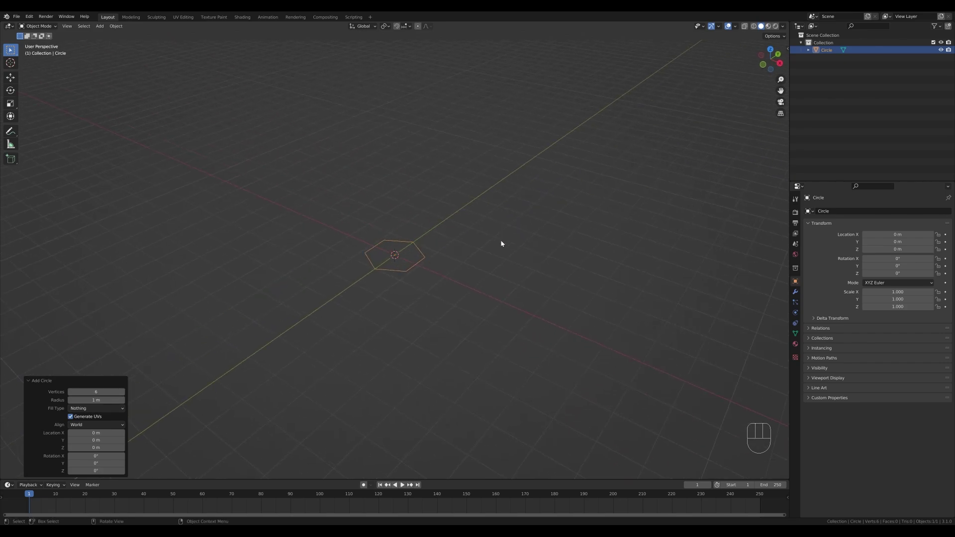
- Fill the hexagon with a face and extrude it upward about 3.29 m into a column
key("Tab")
key("f")
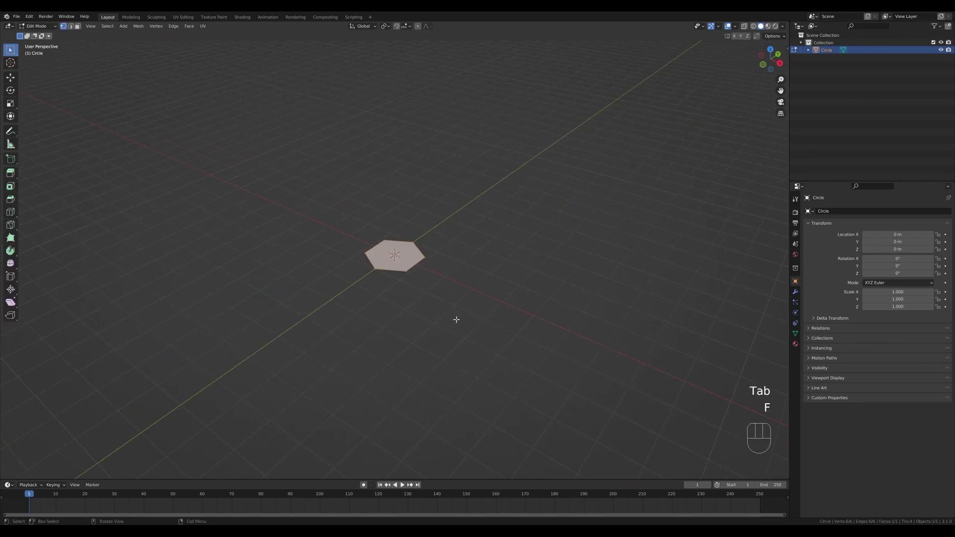
key("e")
left_click(420, 238)
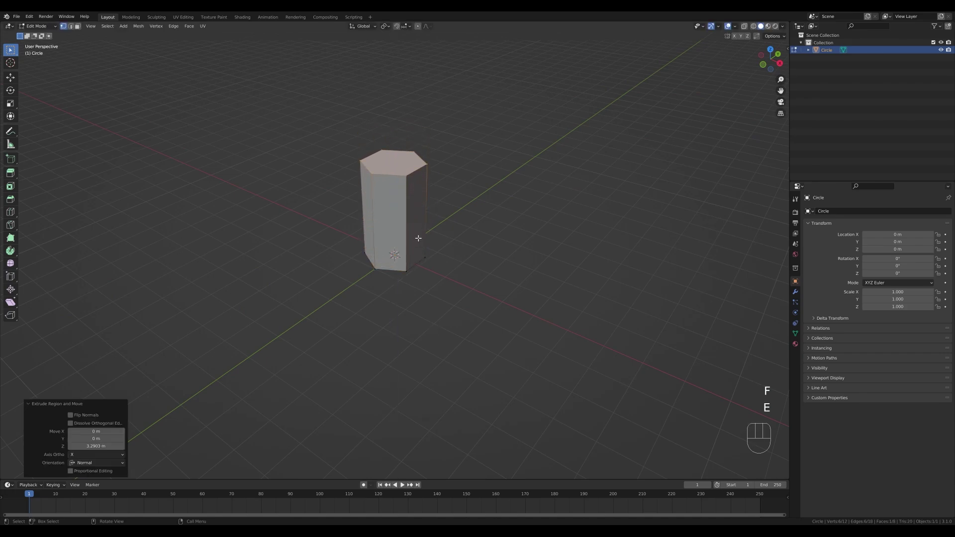
- Raise the column's top face along Z to make the rocket body taller
middle_click_drag(420, 238, 437, 260, "shift")
key("g")
key("z")
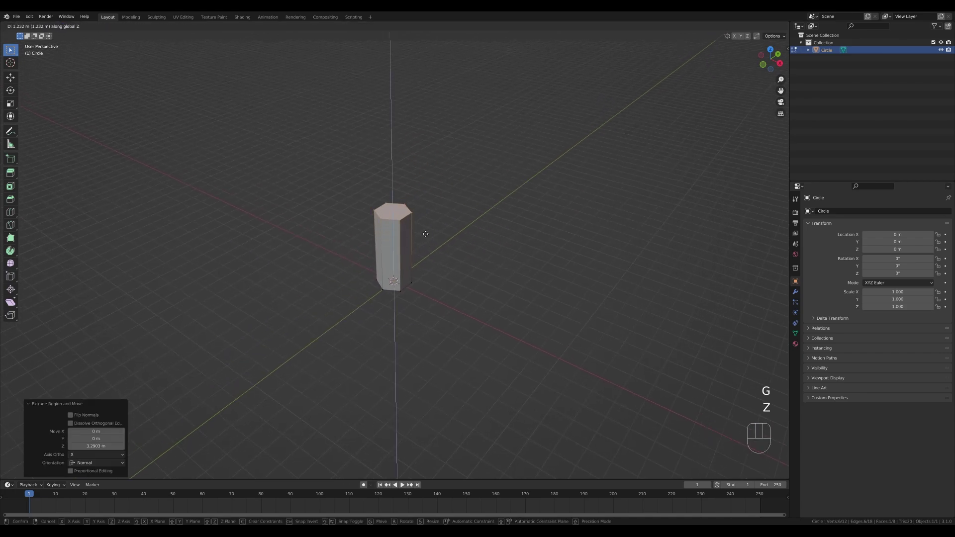
left_click(435, 220)
- Extrude the top face up about 0.54 m and scale it by about 1.22 to form a flared collar
key("ctrl+z")
key("ctrl+z")
key("ctrl+z")
key("ctrl+z")
key("ctrl+z")
key("ctrl+z")
key("ctrl+z")
key("ctrl+z")
key("ctrl+z")
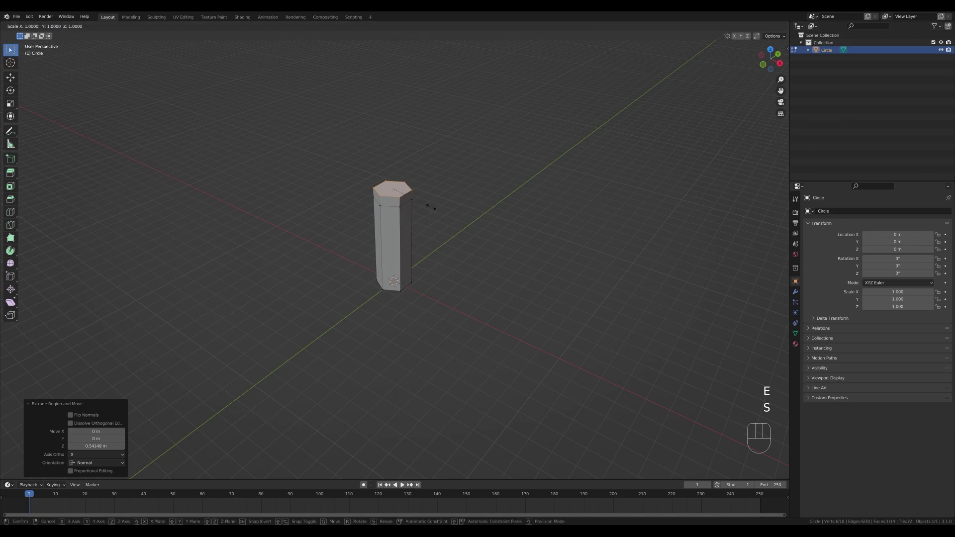
key("s")
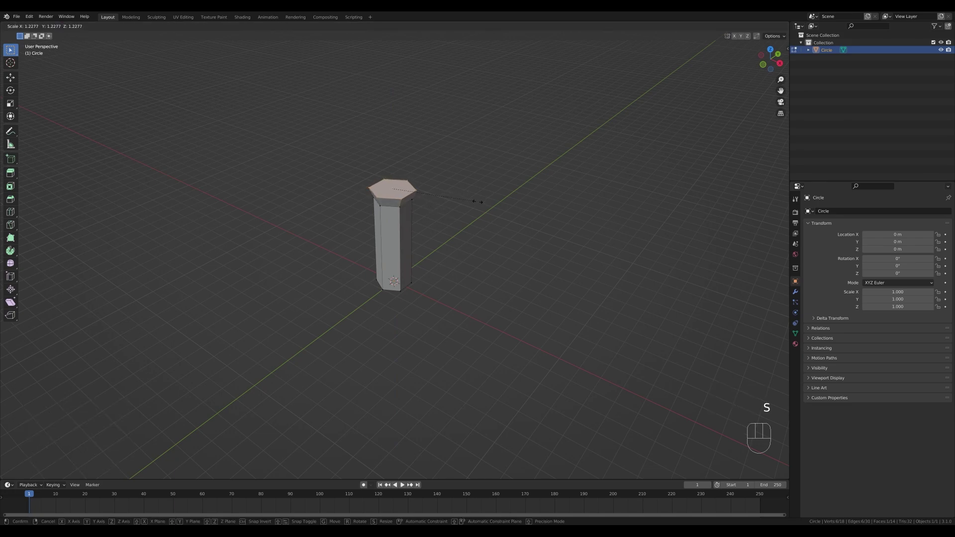
left_click(478, 202)
- Extrude the wide head section upward, extrude again about 1.89 m, and scale the tip face to about 0.26 for a nose cone
key("e")
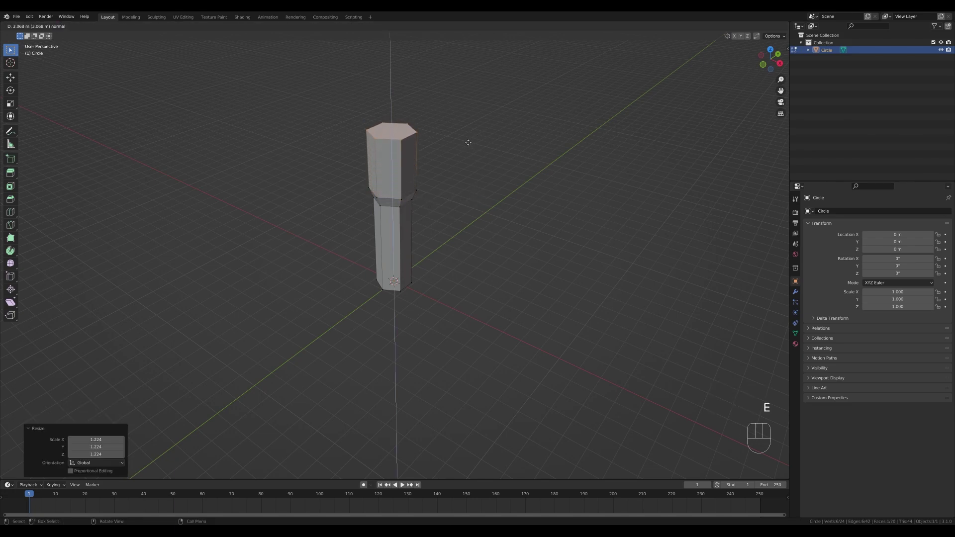
left_click(464, 173)
key("e")
left_click(458, 128)
key("s")
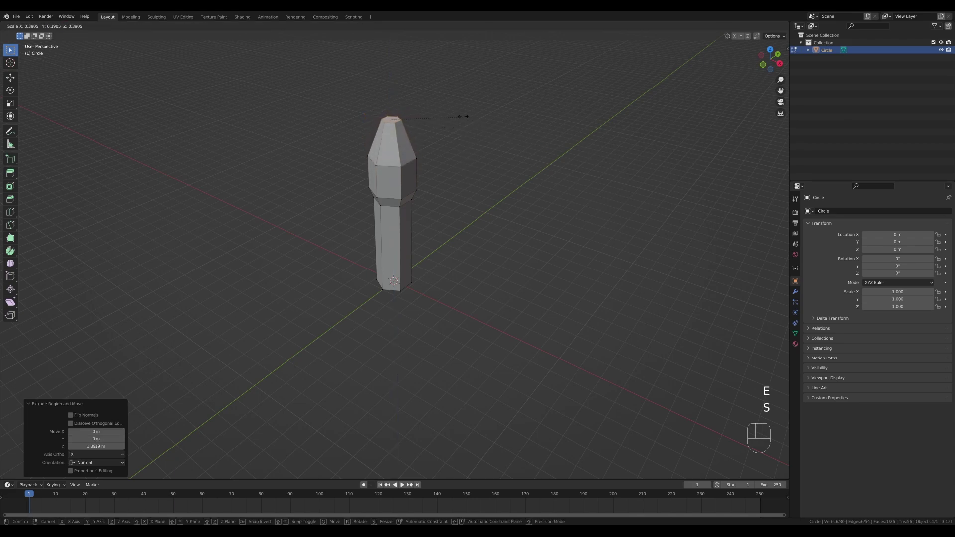
left_click(440, 109)
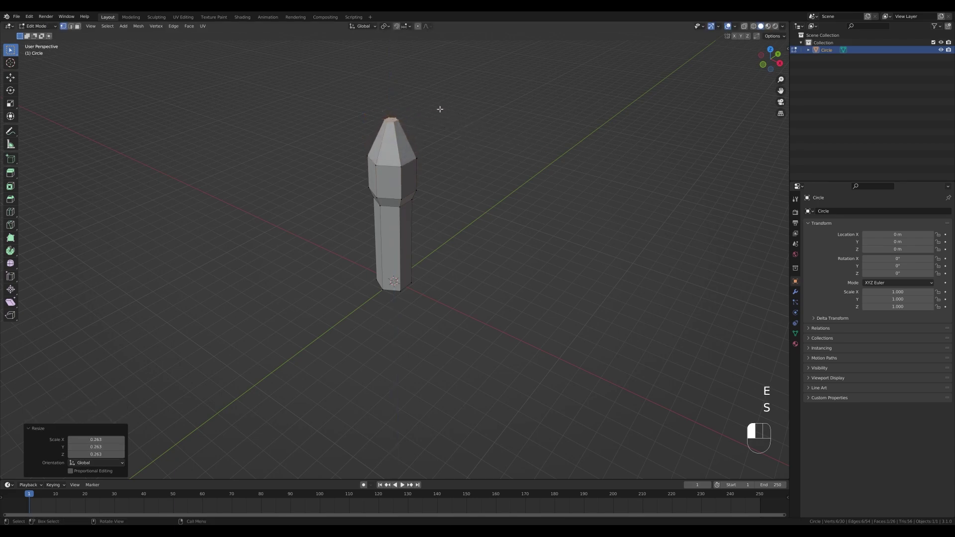
- Bevel the edge loop at the base of the nose cone with one segment
left_click(391, 164, "alt")
left_click(391, 163, "alt")
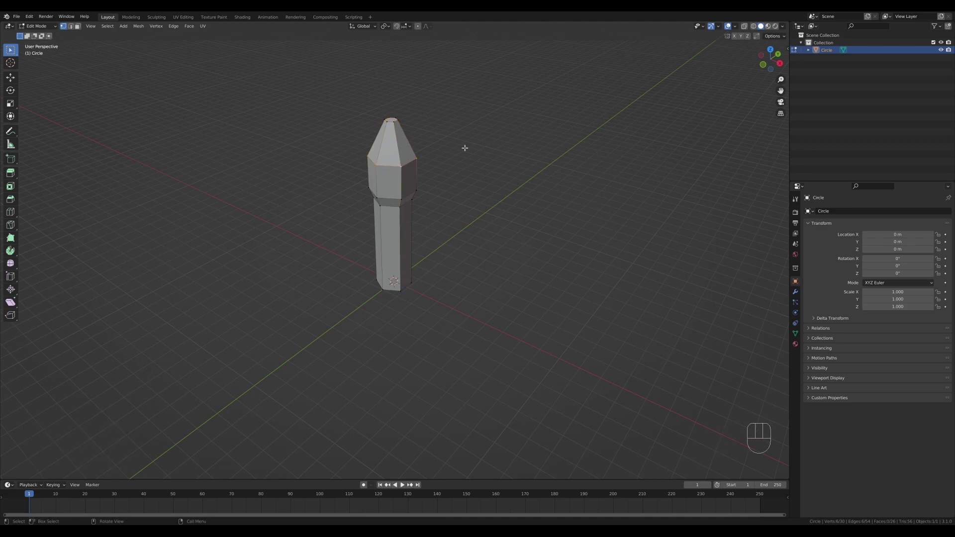
key("ctrl+b")
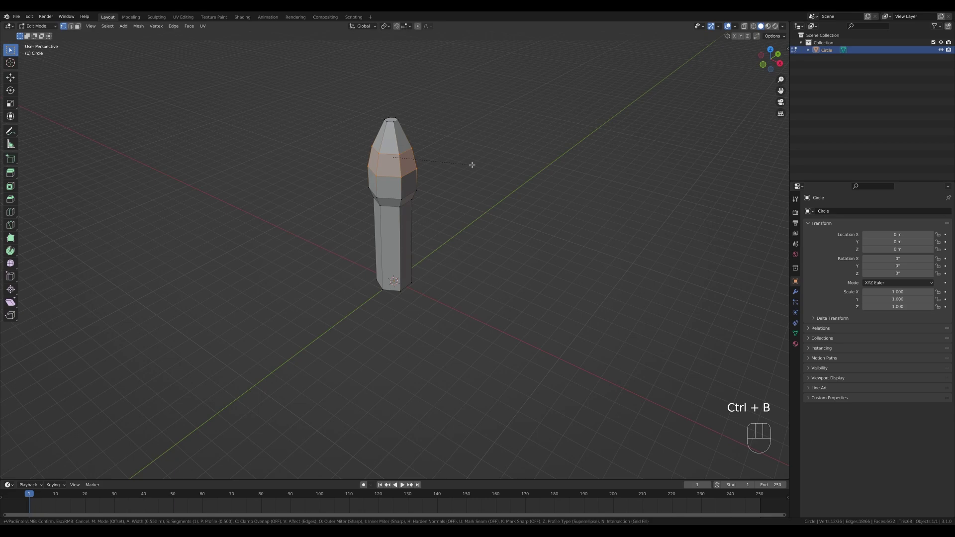
left_click(472, 165)
- Snap the 3D cursor to the front bottom corner vertex of the rocket body
left_click(383, 291)
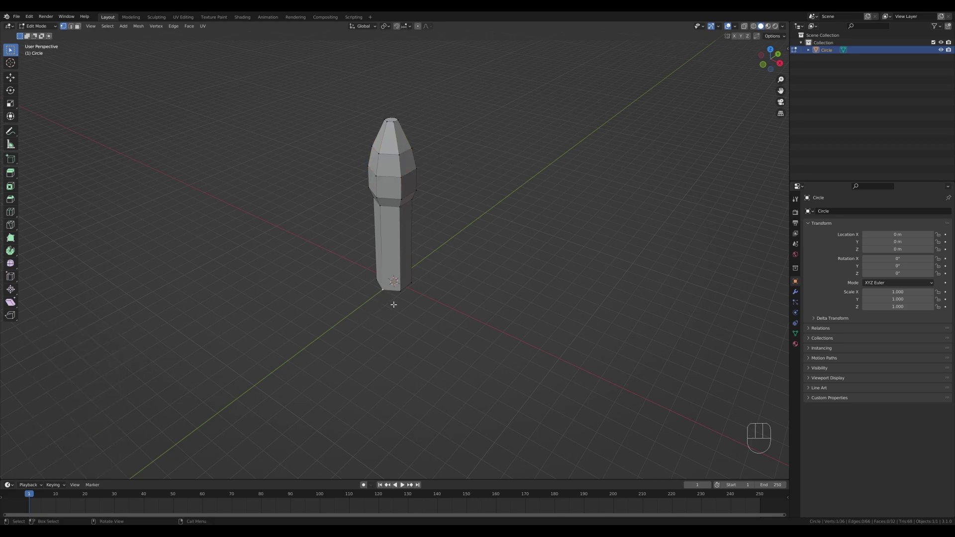
key("shift+s")
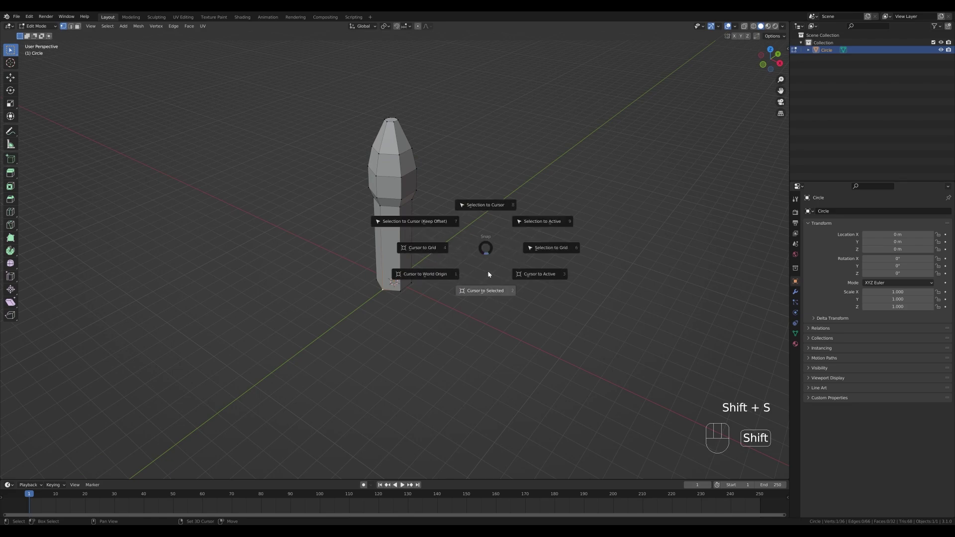
left_click(486, 303)
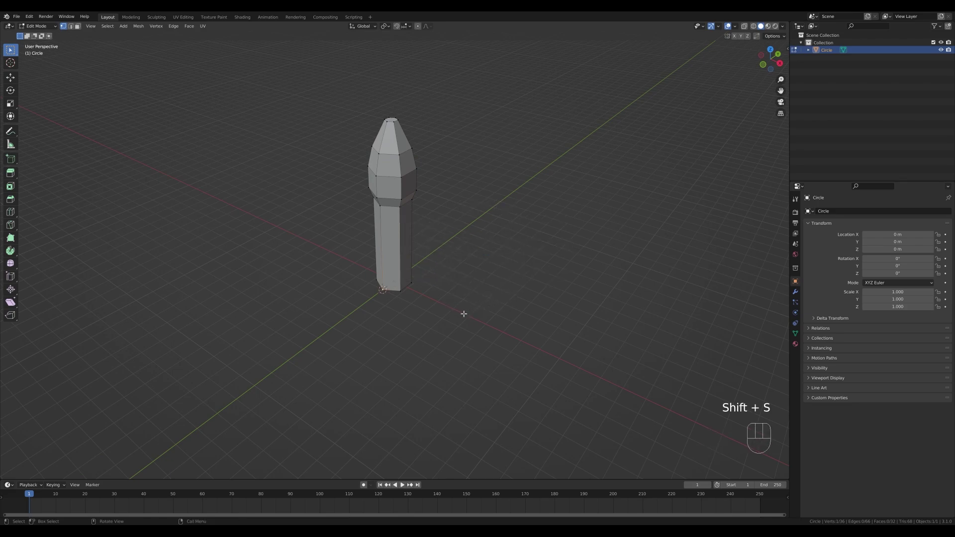
- Add a plane at the 3D cursor as a separate object and scale its mesh to about 0.485
key("Tab")
key("shift+a")
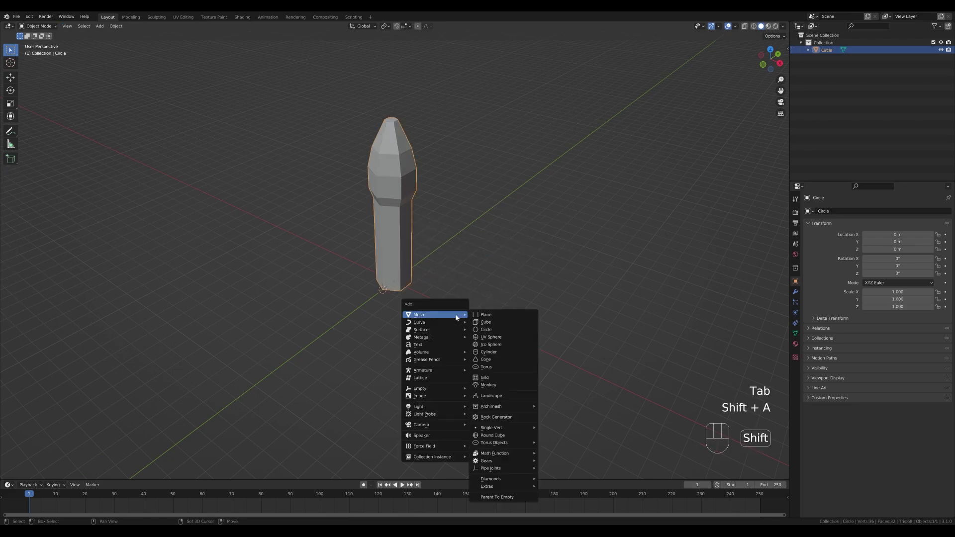
left_click(495, 318)
key("Tab")
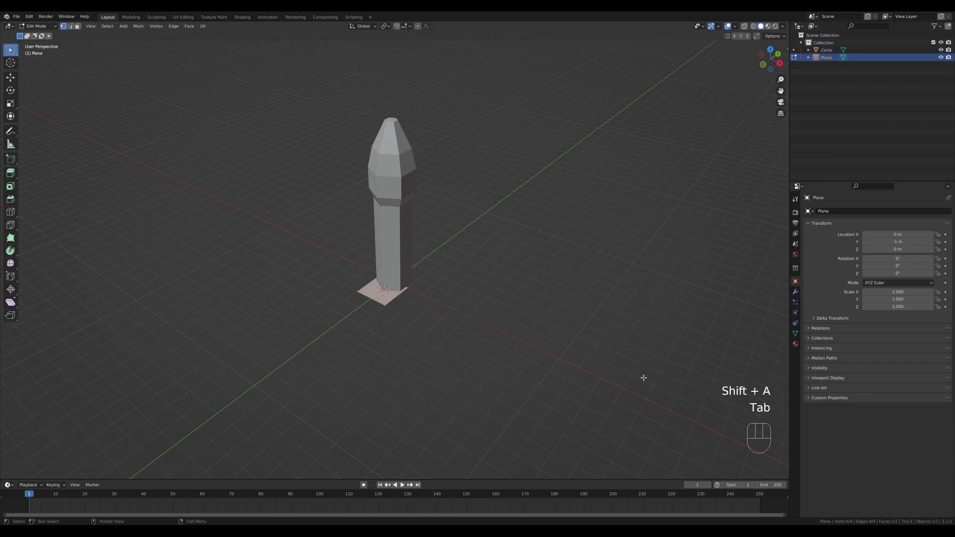
key("s")
left_click(510, 333)
- Extrude the plane upward about 2.35 m and scale its top face to about 0.385 to form a tapered fin
key("e")
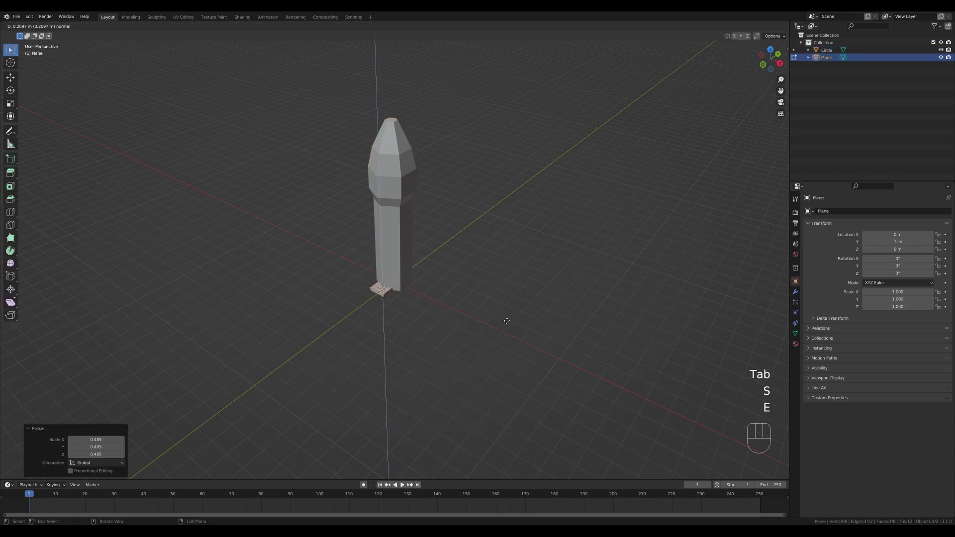
left_click(502, 291)
key("s")
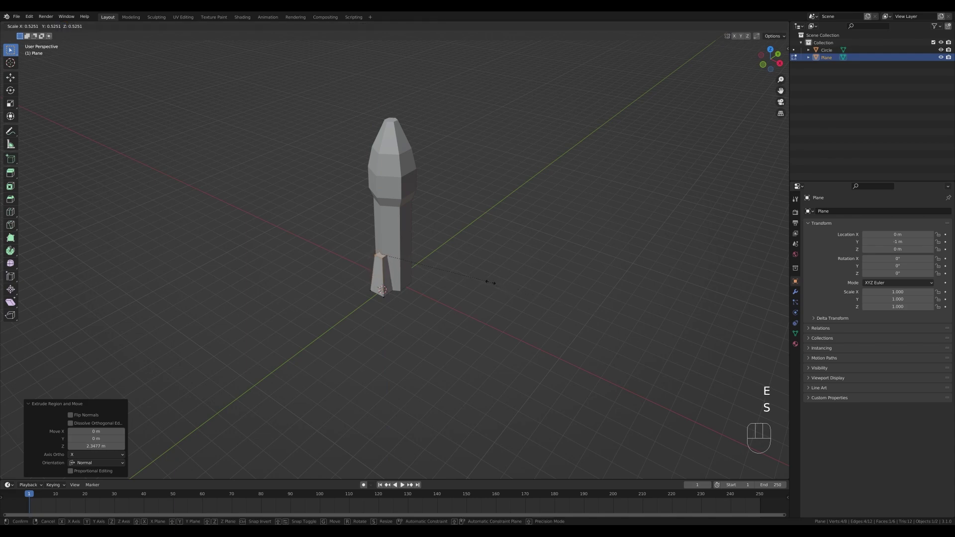
left_click(464, 270)
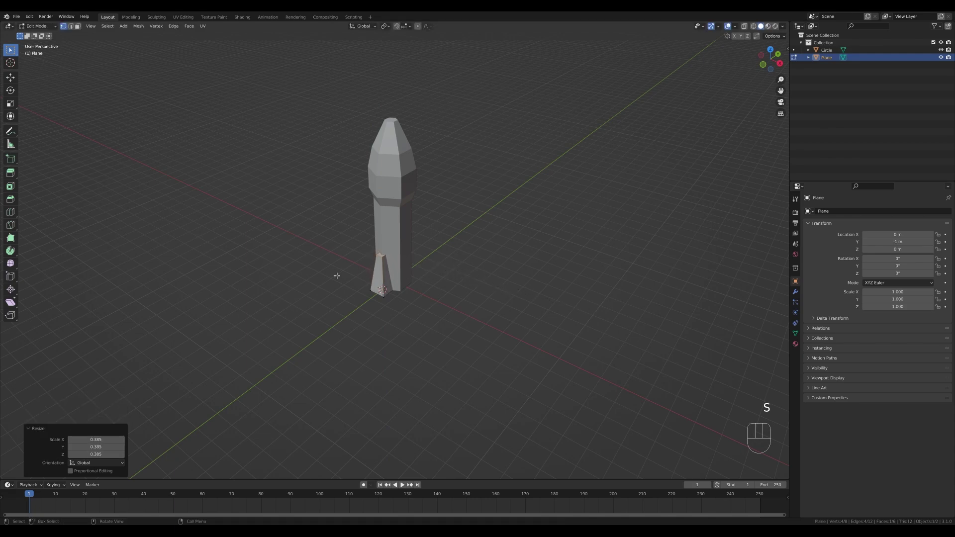
key("Tab")
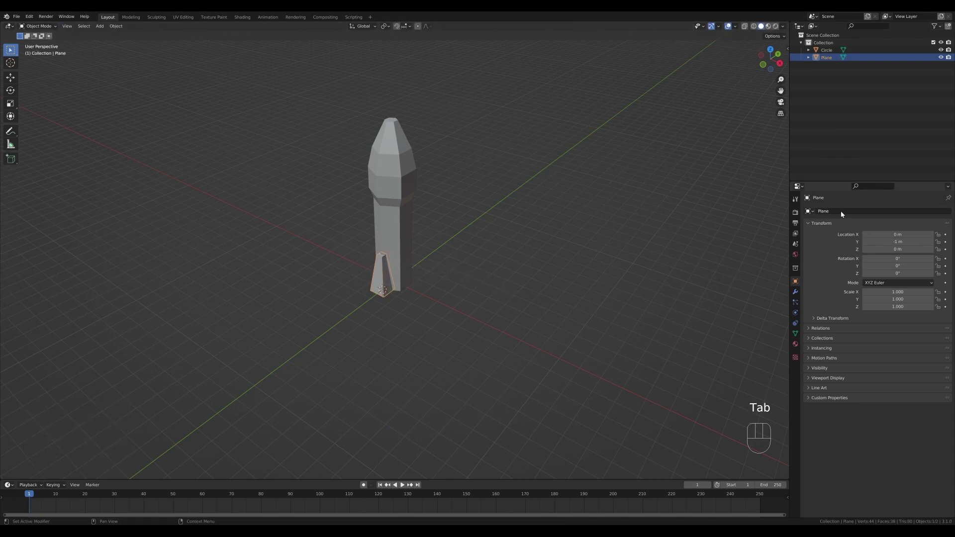
- Add a Mirror modifier to the fin with the rocket body as mirror object, mirroring on the Y axis only
left_click(795, 291)
left_click(821, 212)
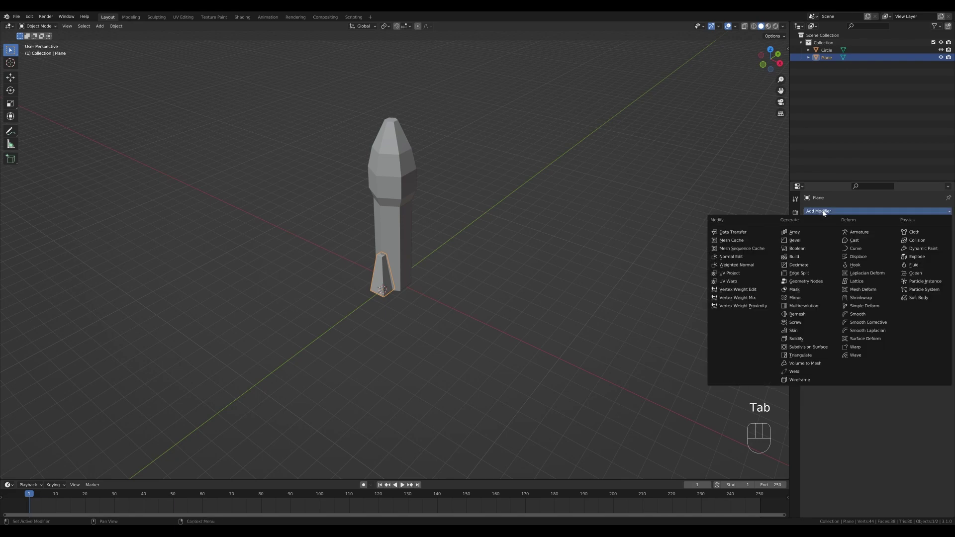
left_click(802, 299)
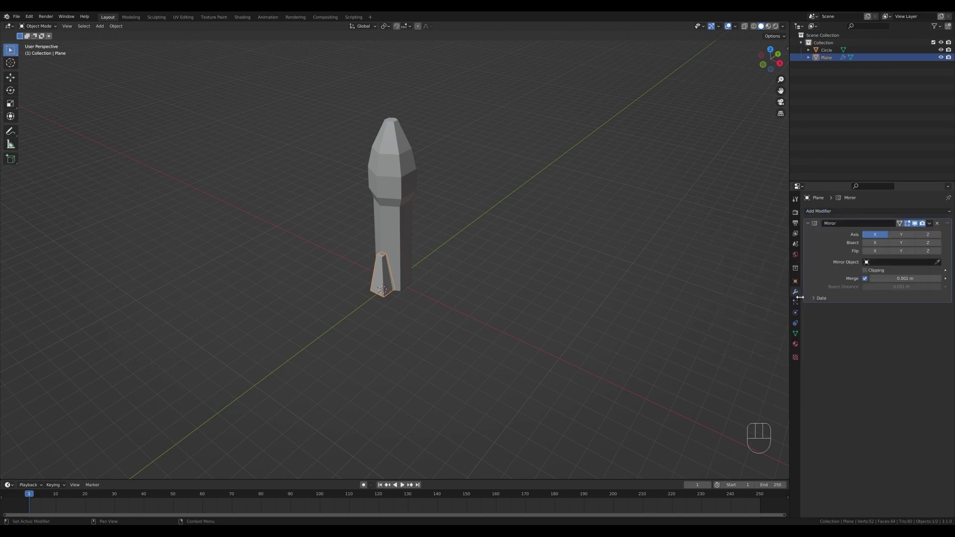
left_click(938, 263)
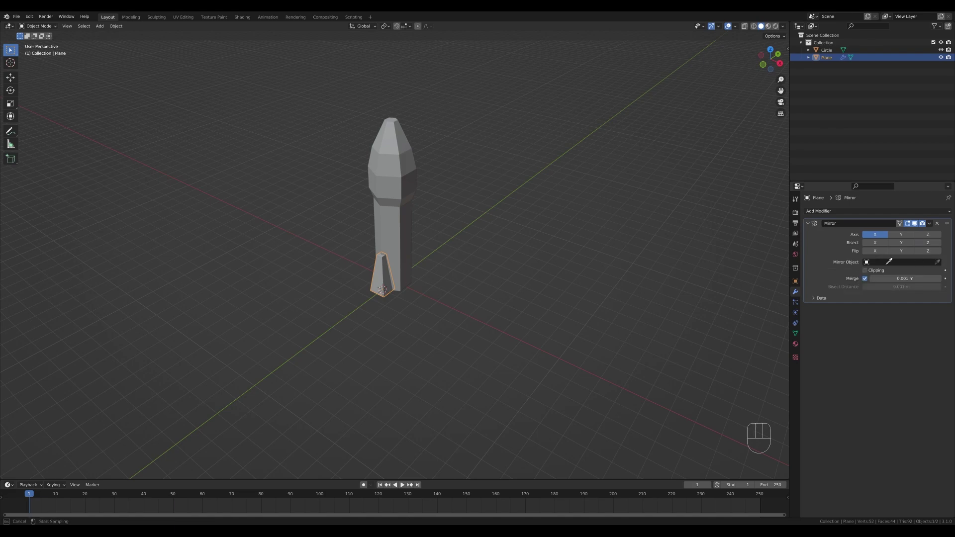
left_click(398, 229)
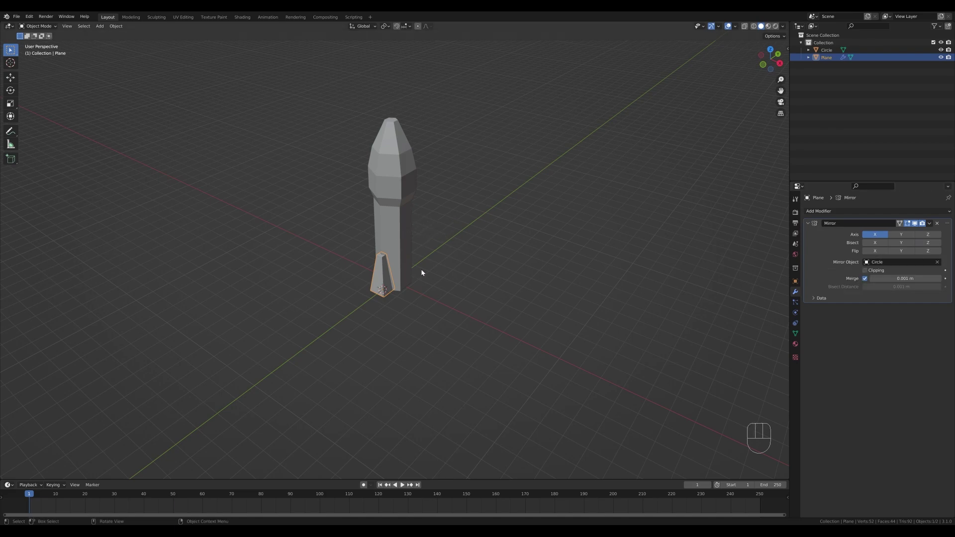
left_click(898, 236)
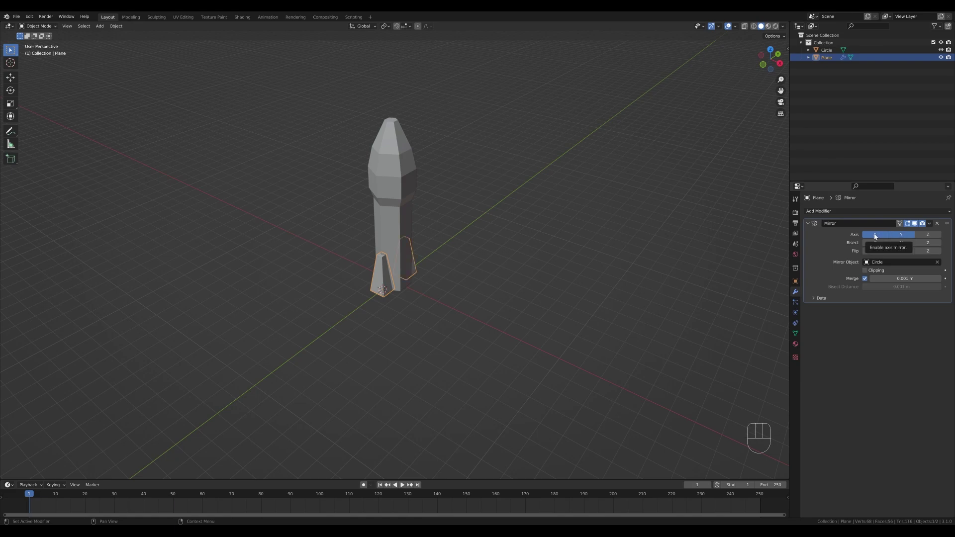
left_click(875, 236)
- Duplicate the rocket body and its fins about 1.89 m along X and adjust the copy's X position beside the original
left_click(391, 227, "shift")
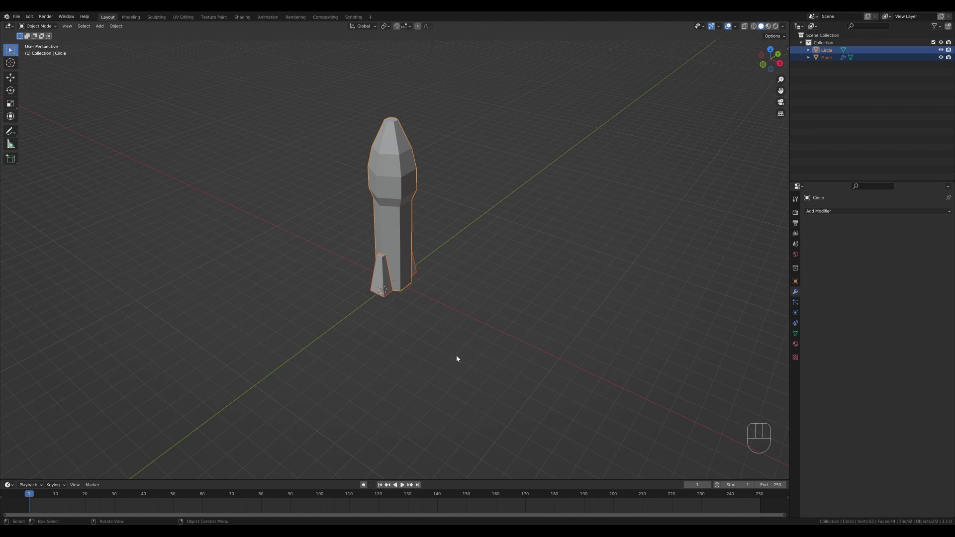
left_click(413, 266, "shift")
key("shift+d")
key("x")
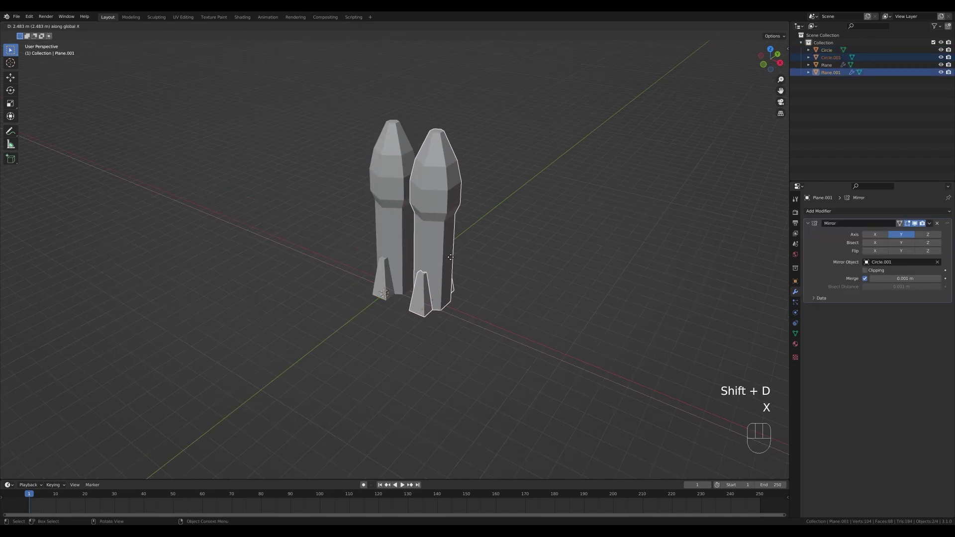
left_click(456, 258)
mouse_move(456, 258)
middle_mouse_down()
mouse_move(530, 254)
mouse_move(467, 264)
middle_mouse_up()
key("g")
key("x")
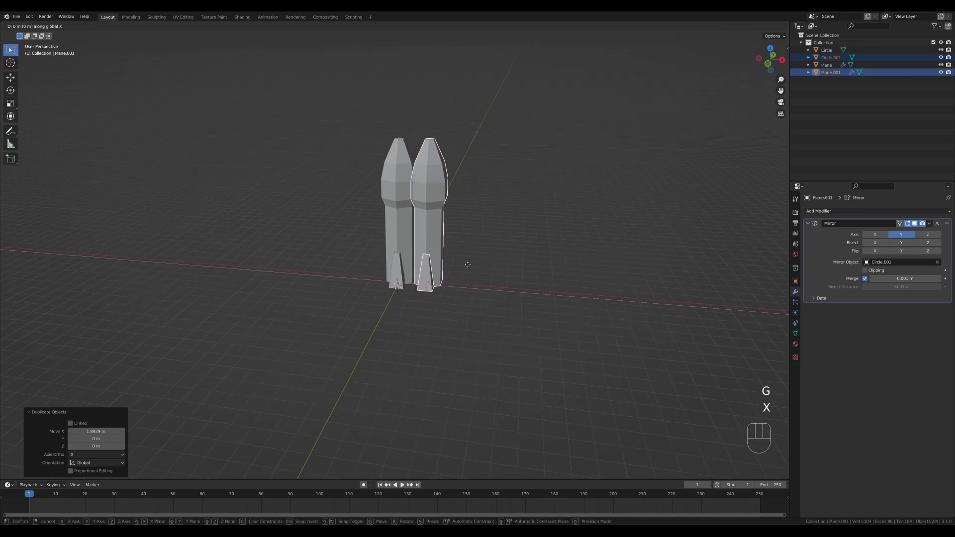
left_click(468, 264)
- Delete the head and nose cone vertices of the duplicated rocket, using X-ray display, so only its lower column and fins are left
key("Tab")
middle_click_drag(471, 228, 480, 211)
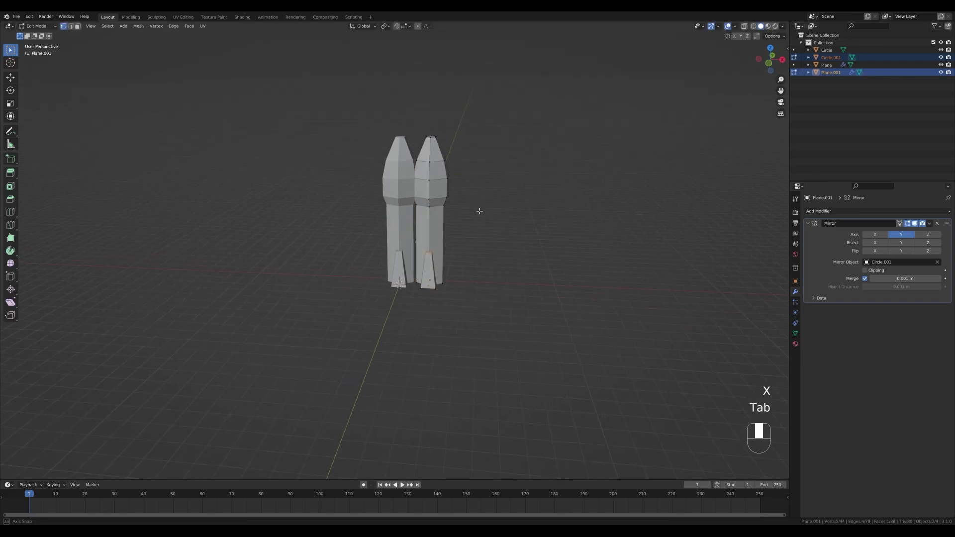
key("z")
left_click_drag(384, 113, 482, 215)
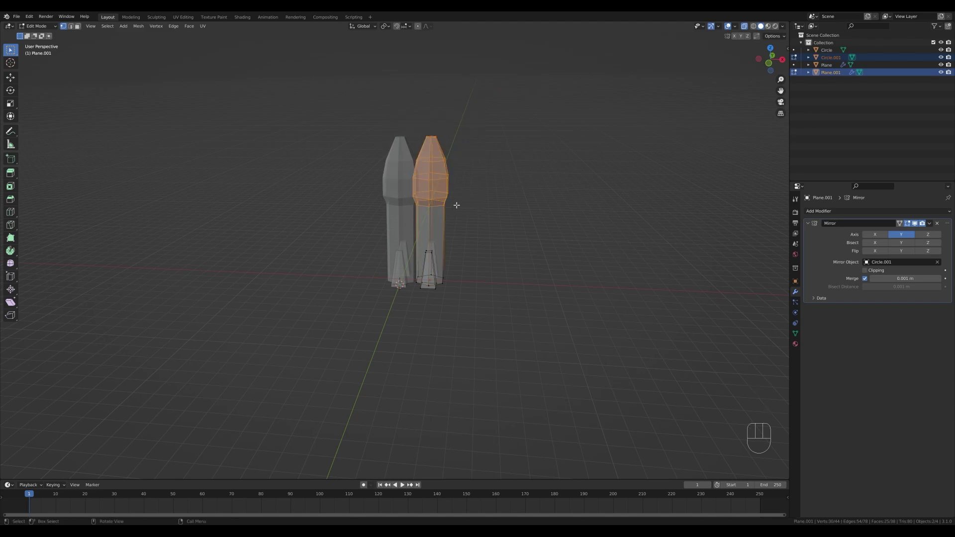
left_click(390, 109)
left_click_drag(367, 102, 488, 199)
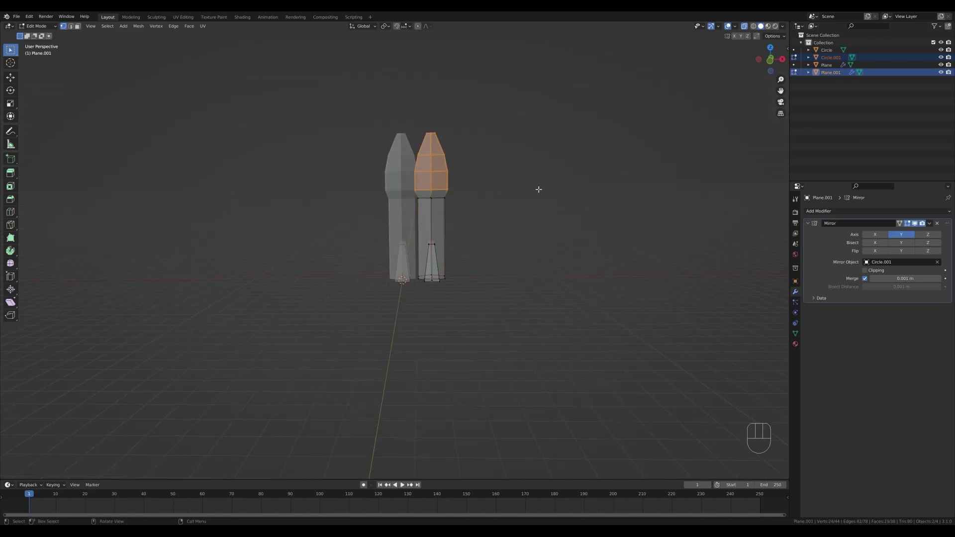
middle_click_drag(537, 188, 538, 229)
key("x")
left_click(539, 230)
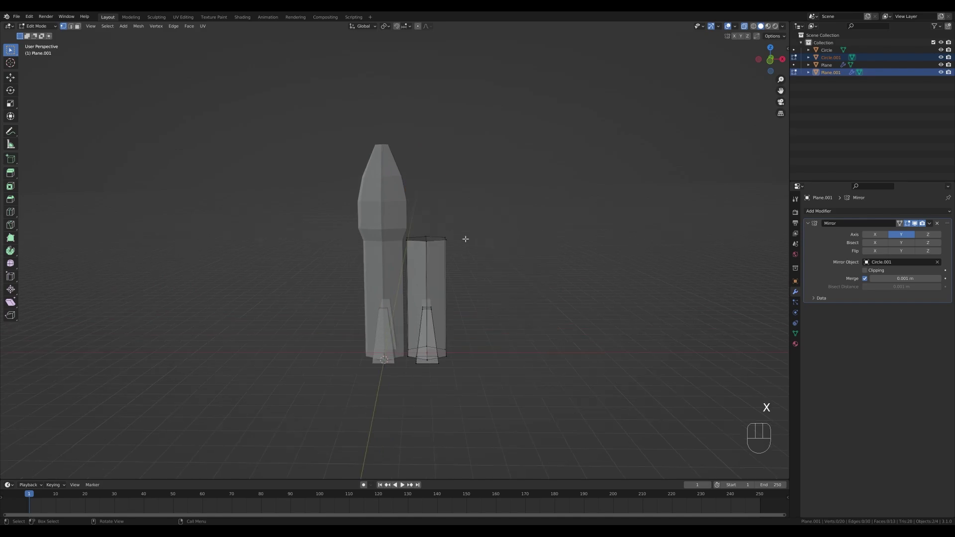
- Lower the top vertices of the side booster about 2.04 m along Z
left_click_drag(375, 223, 486, 252)
key("g")
key("z")
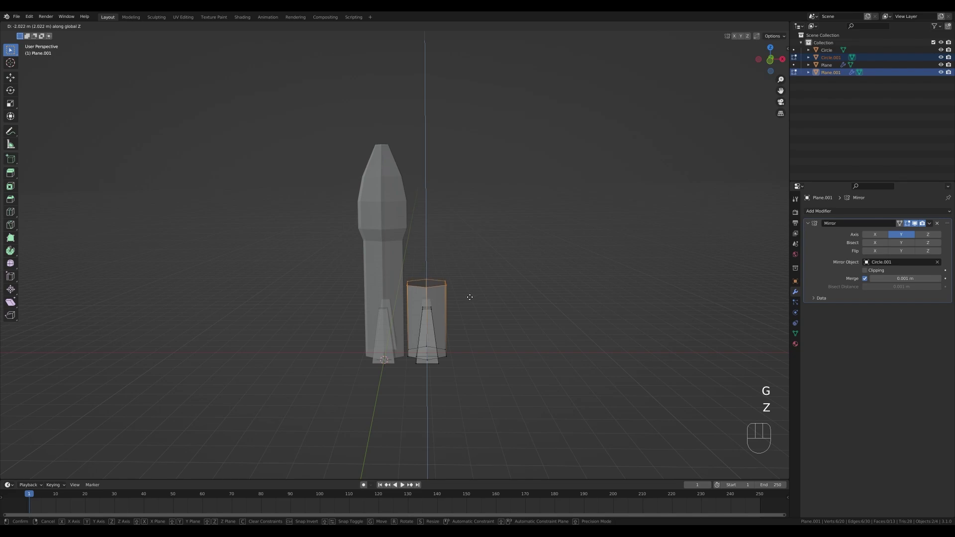
left_click(469, 297)
- Extrude the booster's top upward about 1.85 m, scale it down into a nose cone and fill the tip
key("e")
key("z")
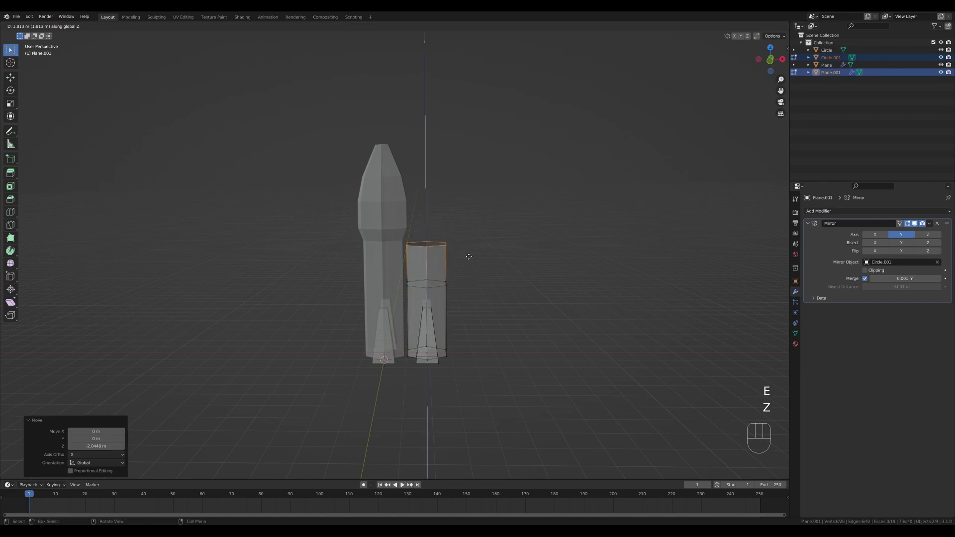
left_click(469, 256)
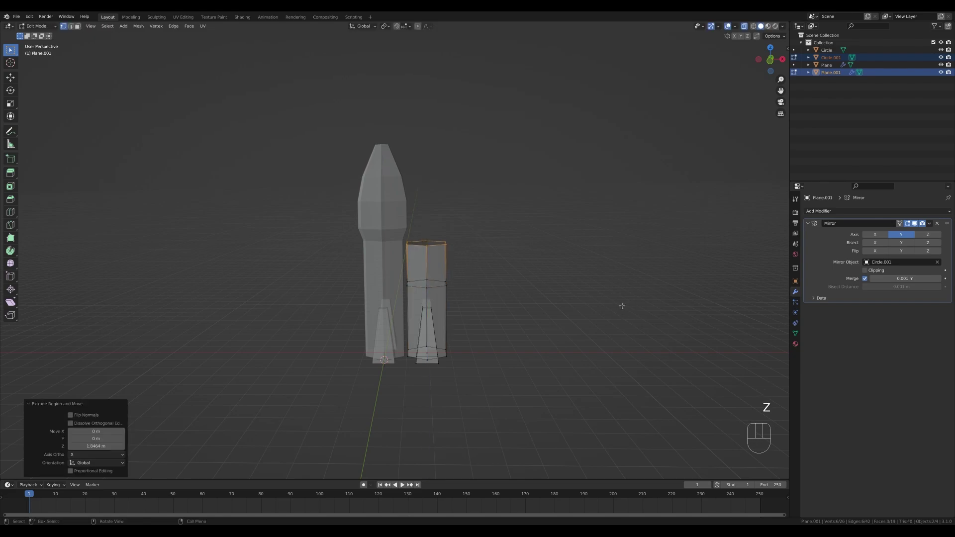
key("s")
left_click(469, 263)
key("f")
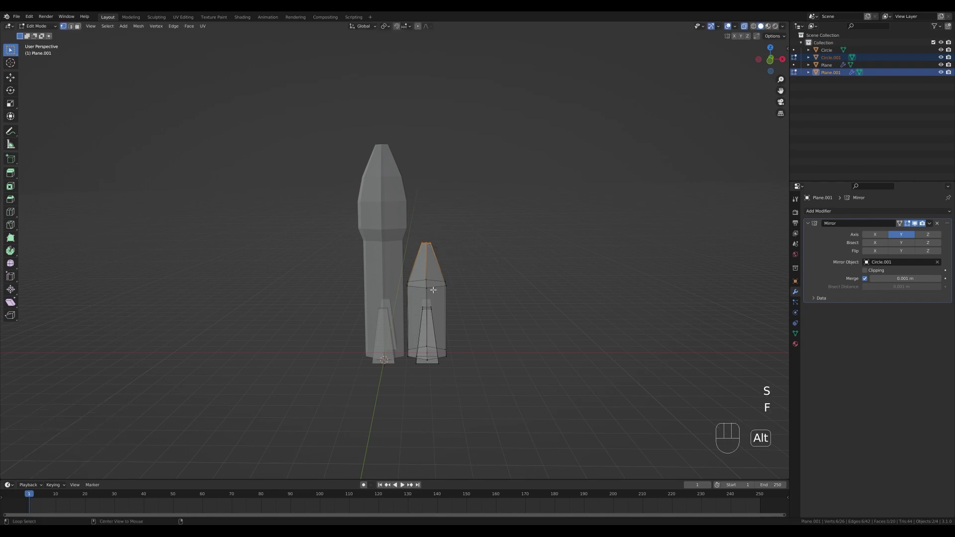
- Bevel the edge loop below the booster's nose cone about 0.62 m wide, and select the booster body in solid-shaded Object Mode
left_click(437, 287, "alt")
middle_click_drag(510, 283, 495, 283)
key("ctrl+b")
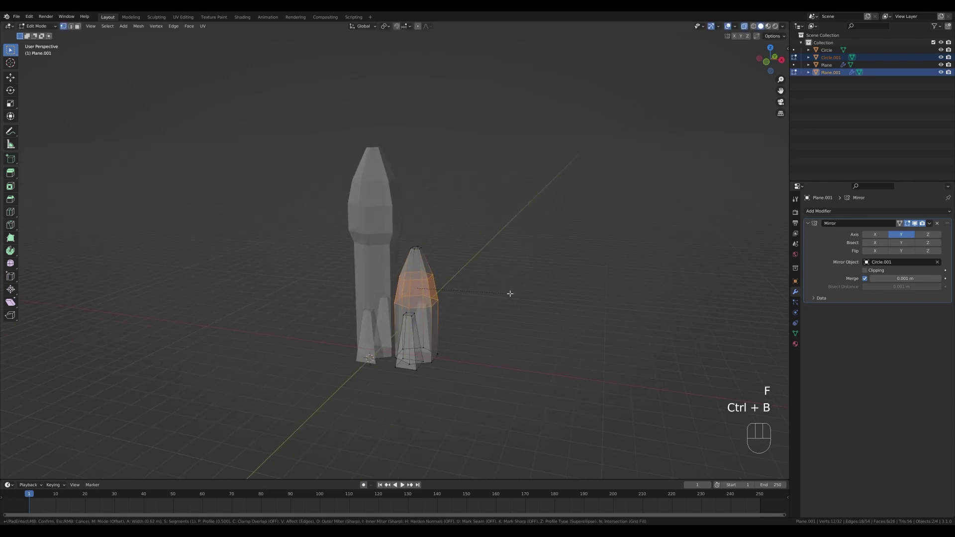
left_click(508, 292)
key("Tab")
key("z")
left_click(462, 346)
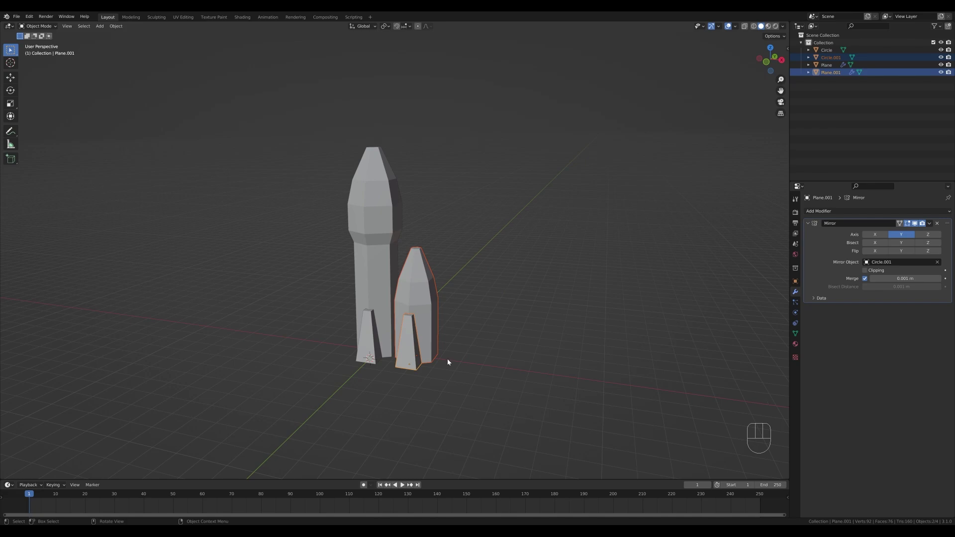
left_click(430, 309)
left_click(828, 214)
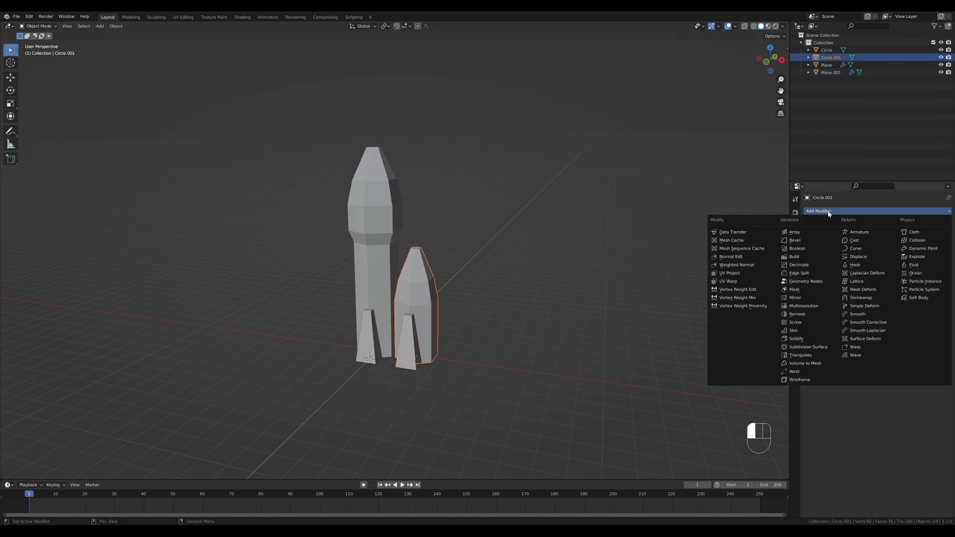
left_click(802, 300)
key("ctrl+z")
key("ctrl+z")
key("ctrl+z")
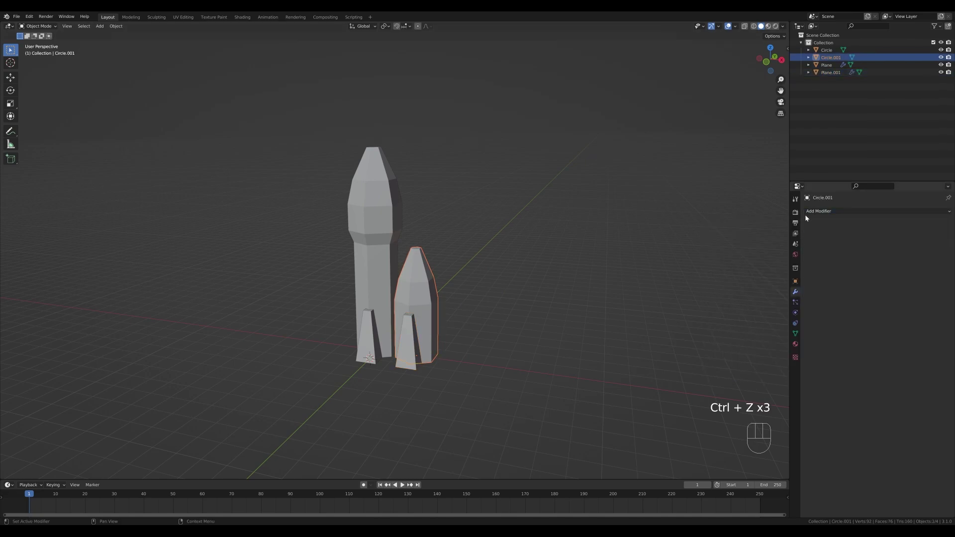
- Add a Mirror modifier to the booster body on the X axis, with the central rocket body as mirror object
left_click(805, 214)
left_click(802, 298)
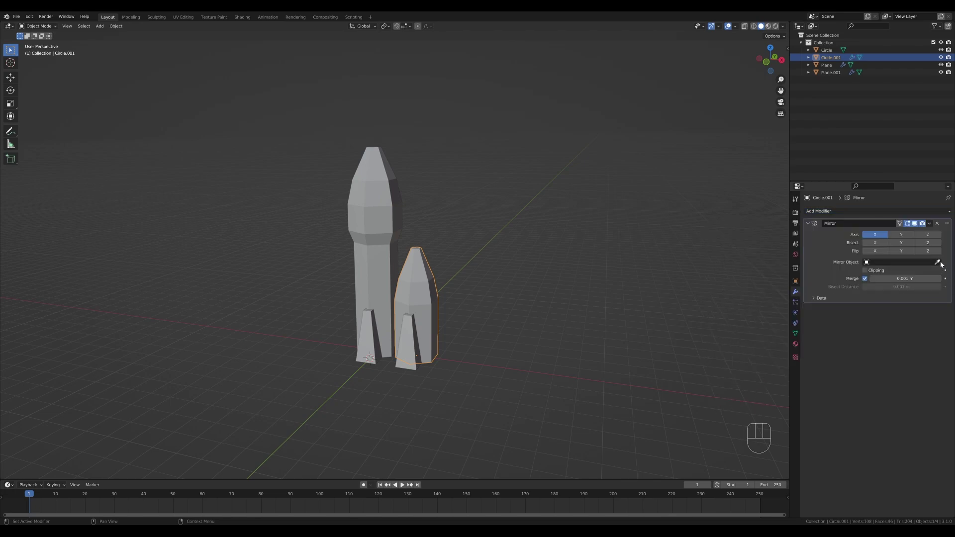
left_click(938, 262)
left_click(371, 274)
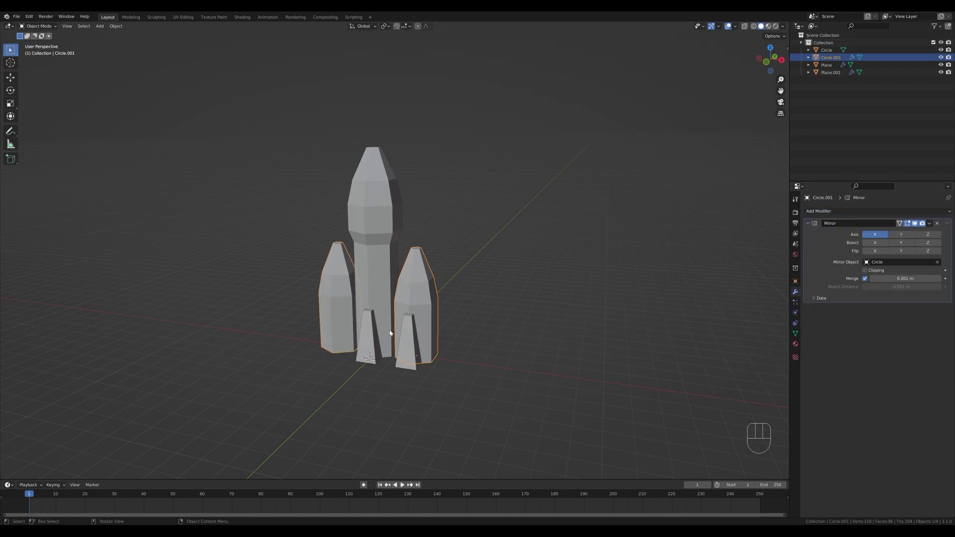
- Add a second Mirror modifier to the booster's fins on the X axis, with the central rocket body as mirror object
left_click(406, 349)
left_click(835, 213)
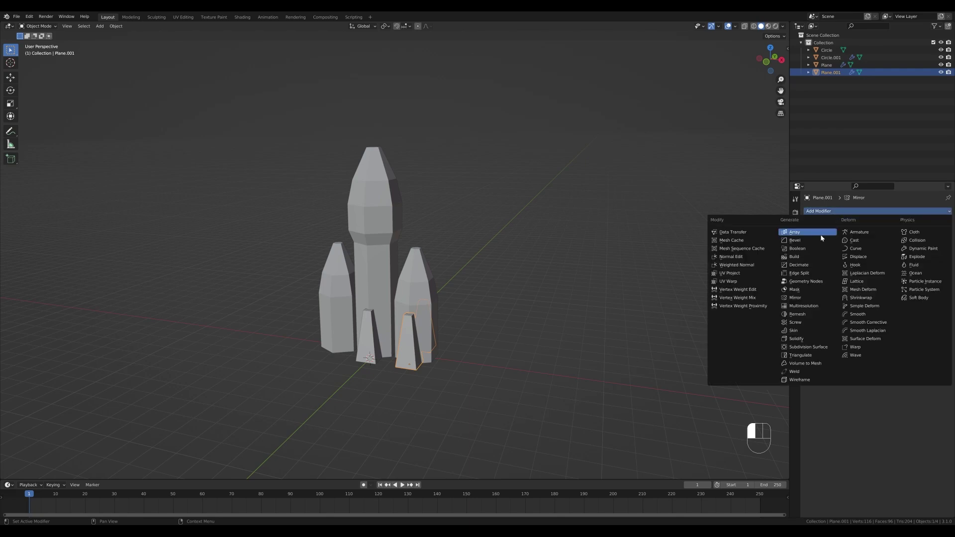
left_click(807, 297)
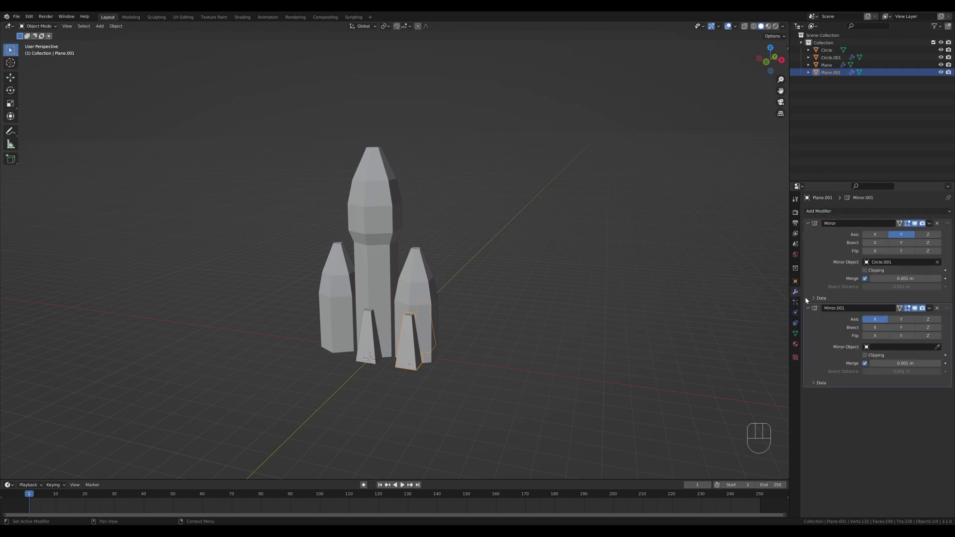
left_click(938, 346)
left_click(387, 265)
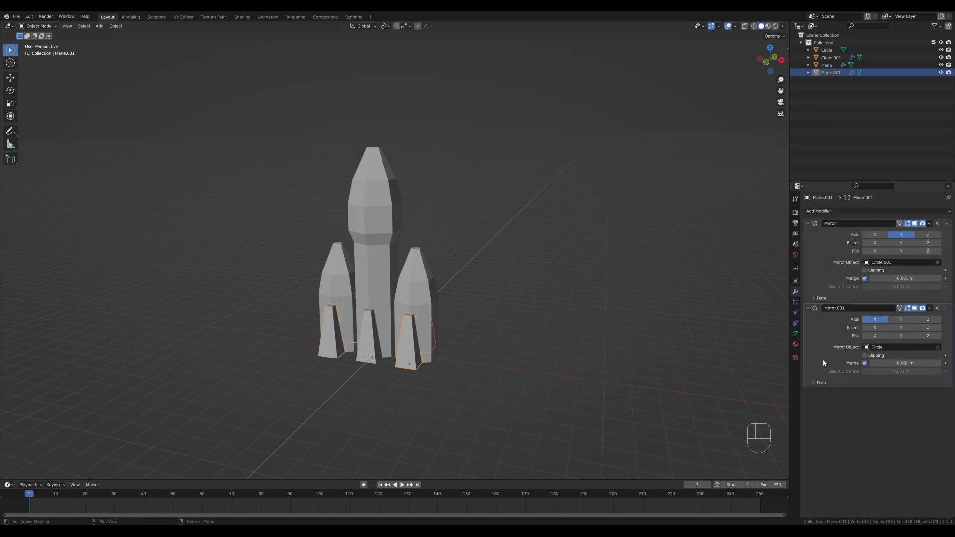
middle_click_drag(387, 264, 382, 283)
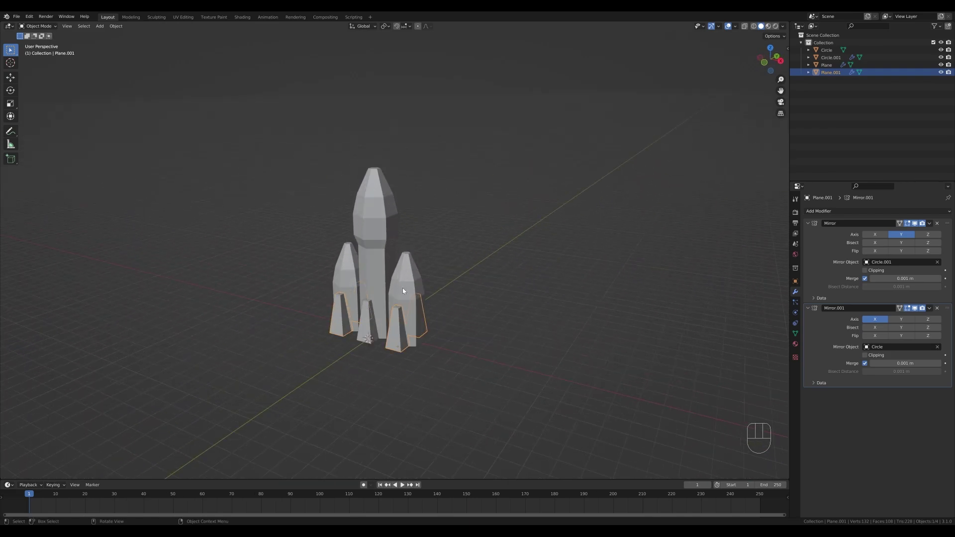
- Raise the upper vertices of the rocket body and booster together about 2.3 m along Z, using X-ray display in front view
left_click(402, 287)
left_click(376, 253, "shift")
key("Tab")
key("KP_1")
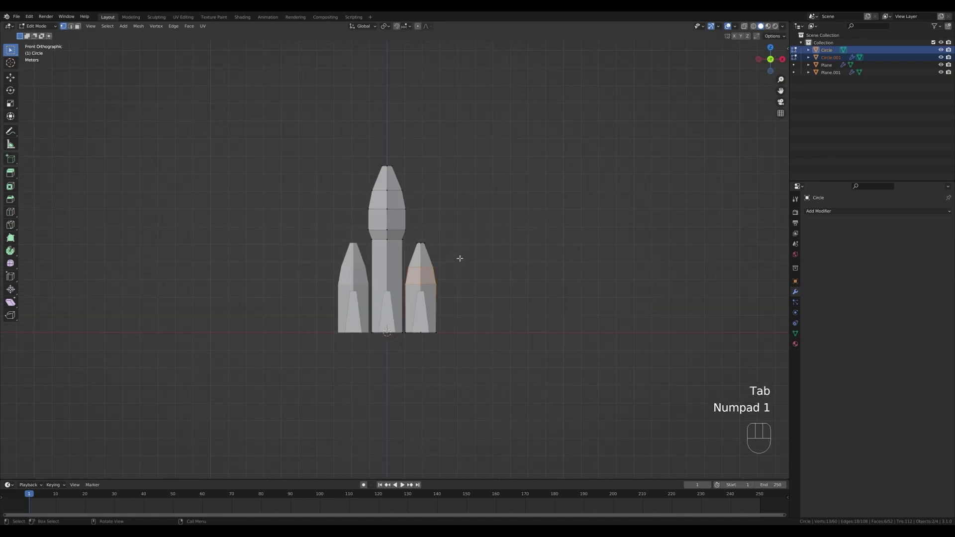
key("z")
left_click(433, 268)
left_click_drag(262, 111, 482, 269)
key("g")
key("z")
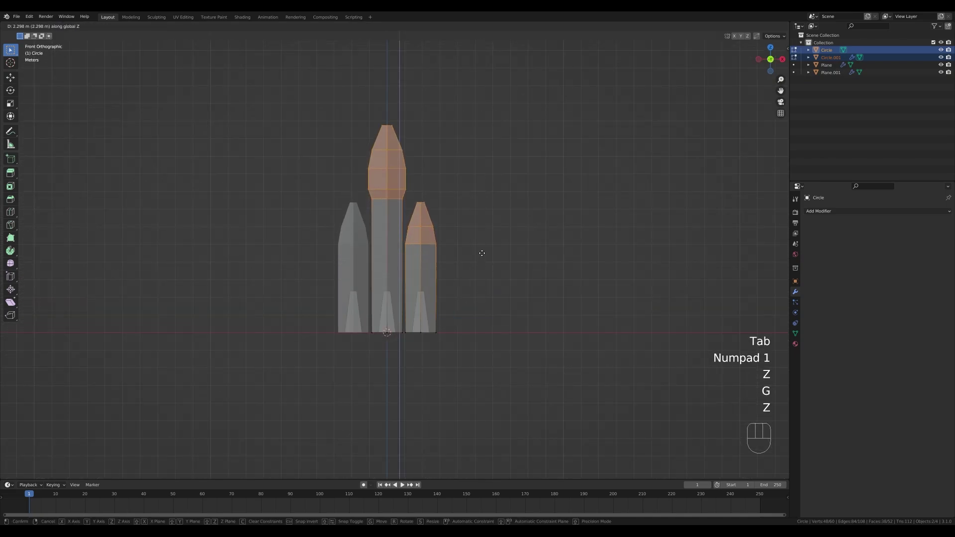
left_click(482, 253)
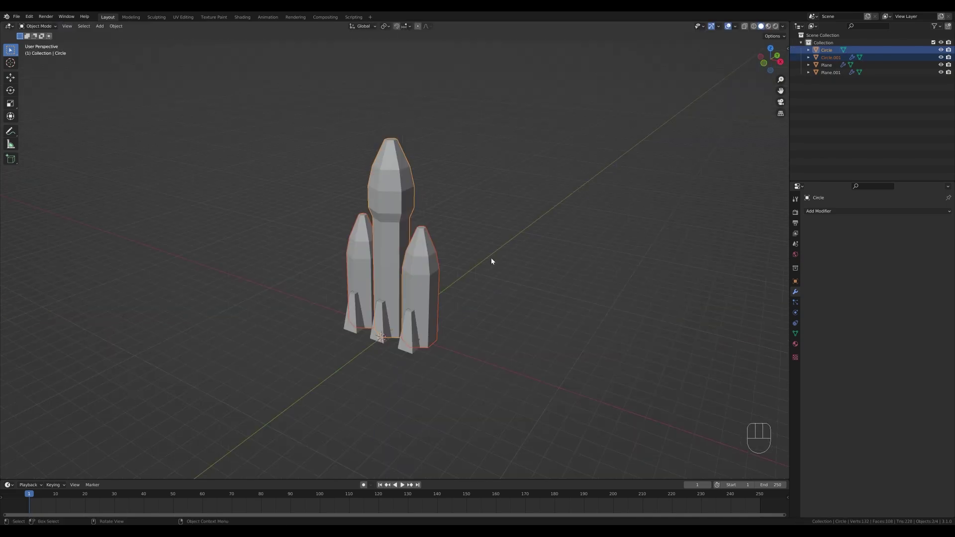
- Snap the 3D cursor to the selected rocket objects and add a plane mesh there, opened in Edit Mode
middle_click(490, 256)
scroll(482, 249, "down", 3)
key("shift+s")
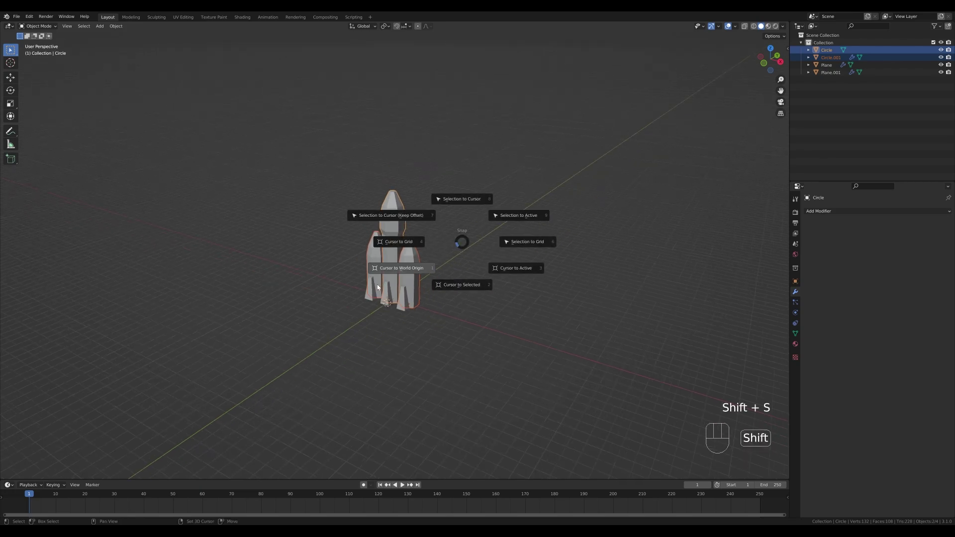
left_click(462, 285)
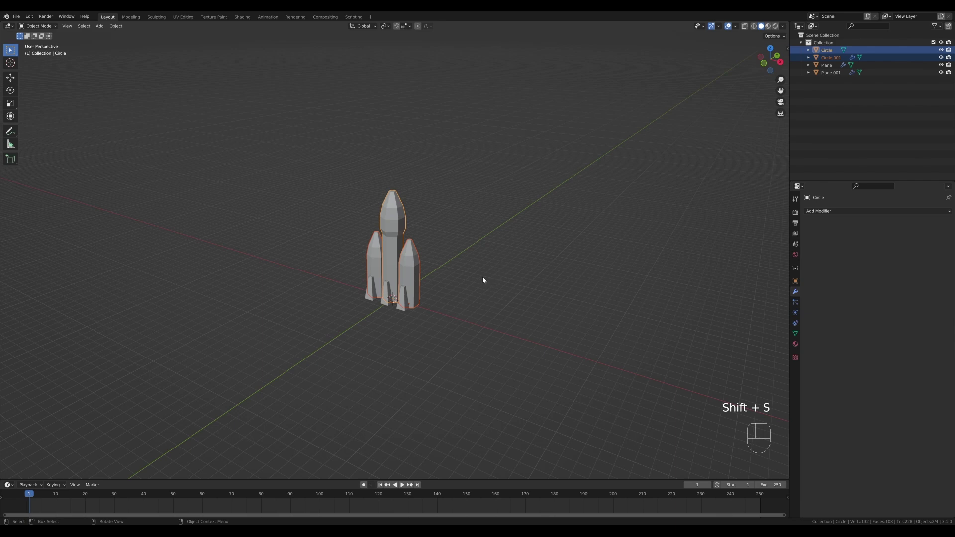
key("shift+a")
mouse_move(448, 261)
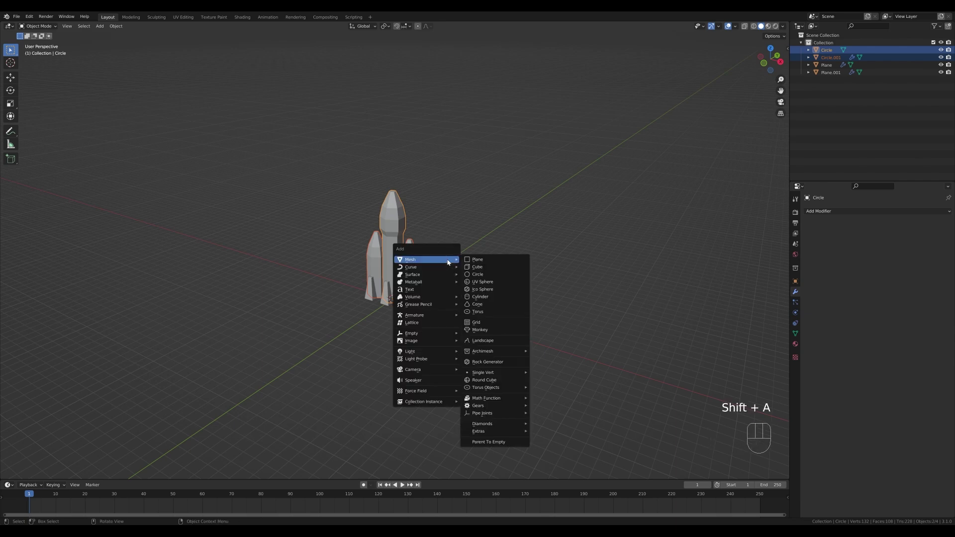
left_click(487, 259)
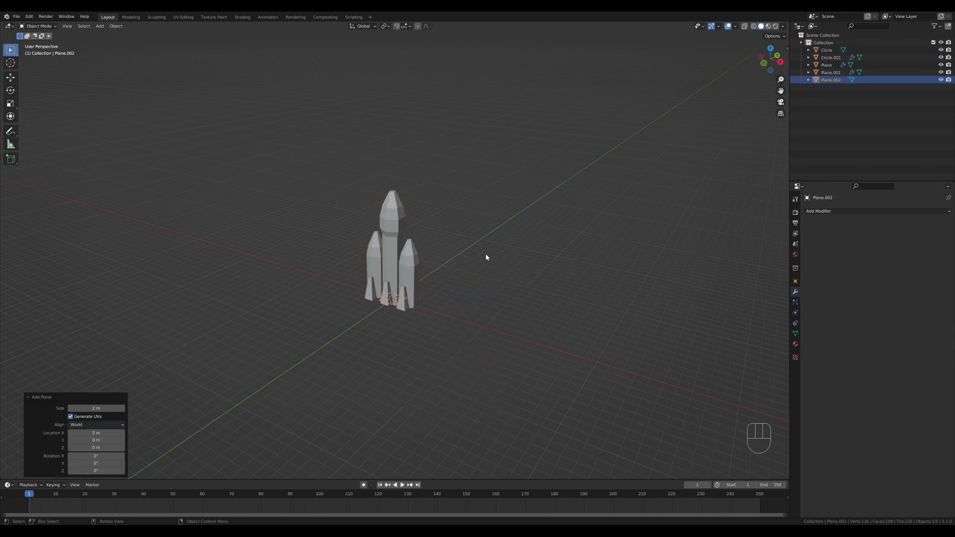
key("Tab")
key("s")
key("KP_8")
key("Escape")
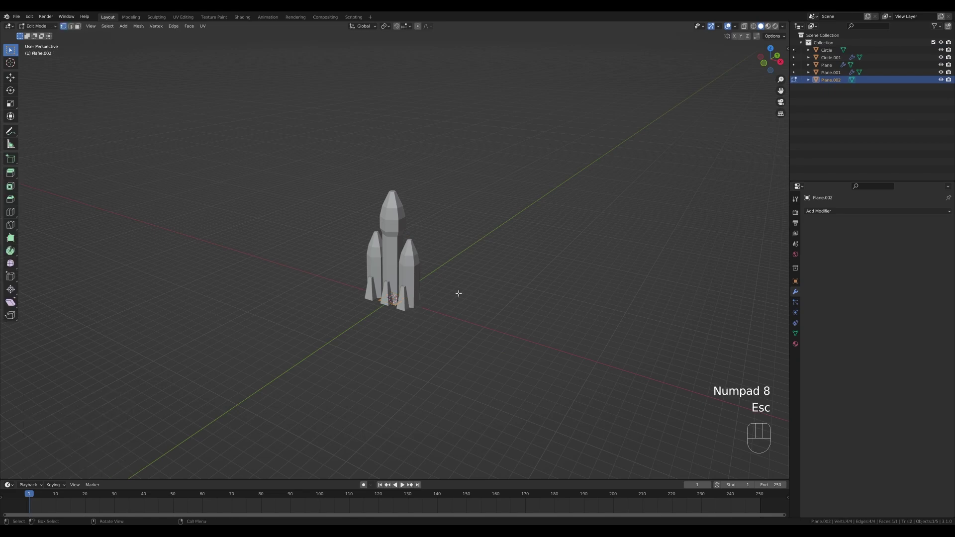
- Scale the plane's mesh by 4 to form a square pad under the rocket and return to Object Mode
key("s")
key("KP_4")
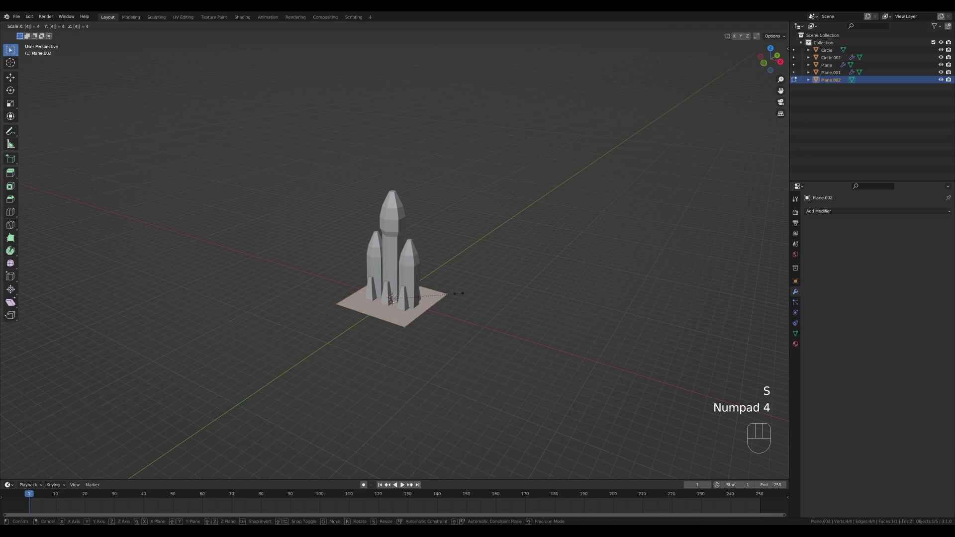
key("KP_Enter")
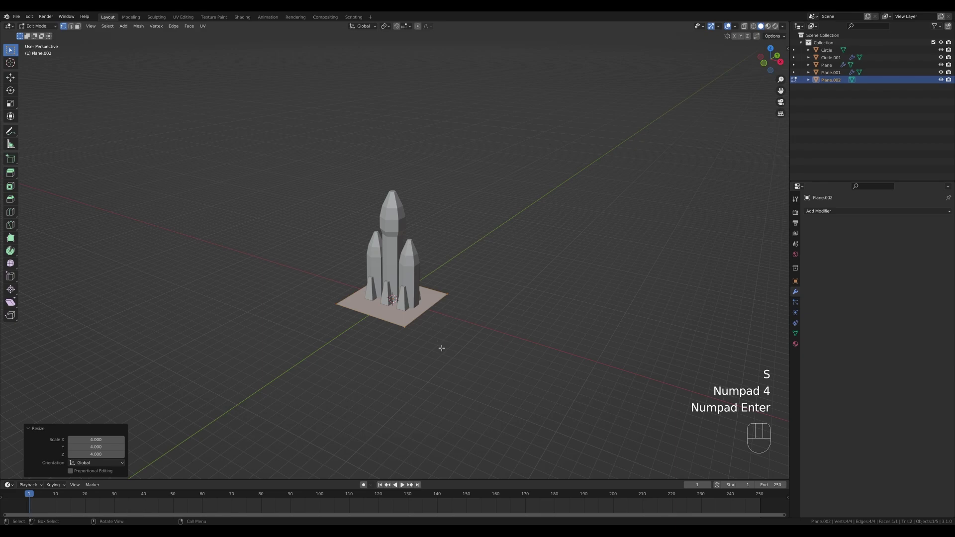
key("Tab")
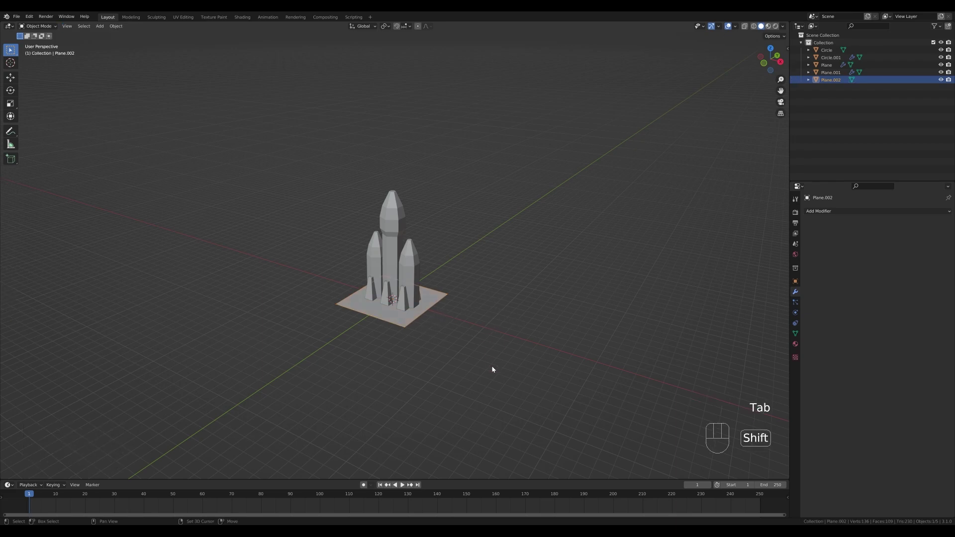
- Duplicate the pad plane in place and open the copy in Edit Mode
key("shift+d")
right_click(403, 285)
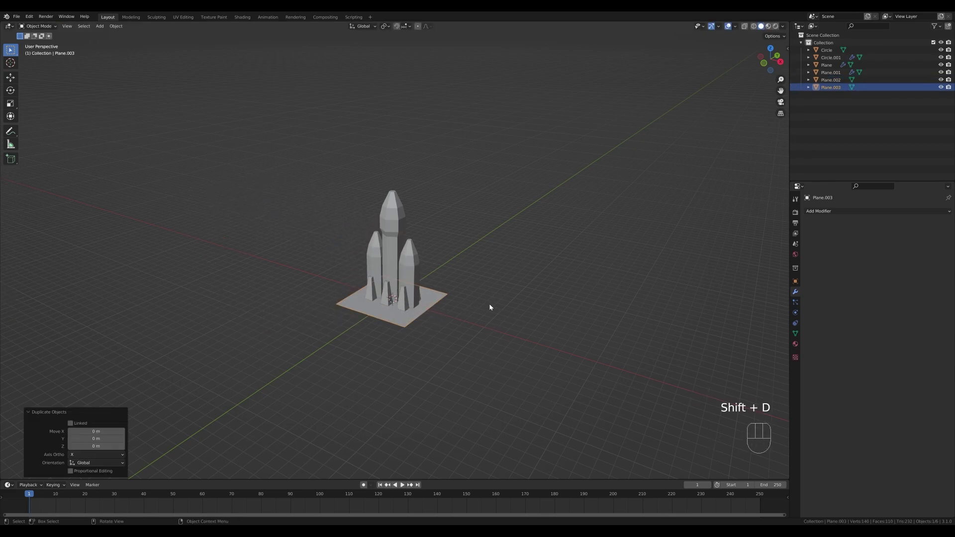
scroll(449, 289, "down", 2)
key("Tab")
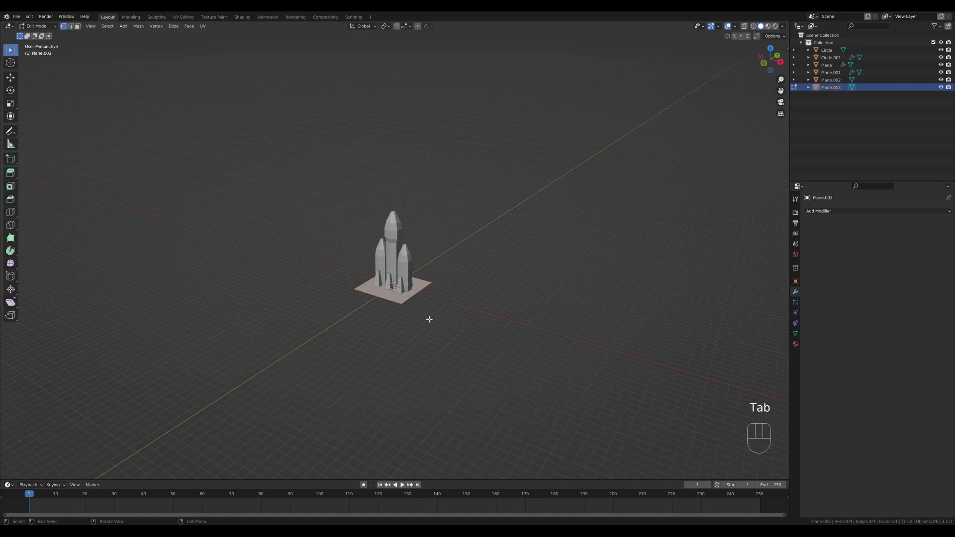
- Extrude the copy's two opposite edges outward along X, the positive side about 38.7 m, to form a long strip
key("2")
left_click(418, 295)
key("e")
key("x")
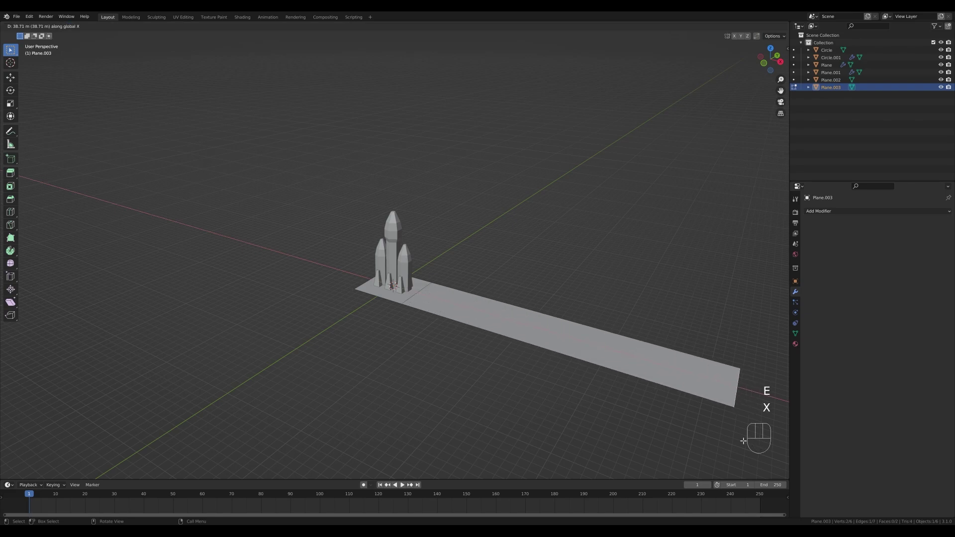
left_click(373, 284)
left_click(367, 282)
key("e")
key("x")
left_click(448, 284)
- Extrude both long sides of the strip outward along Y into a large ground plane, the negative side about 43 m
left_click(450, 288, "alt")
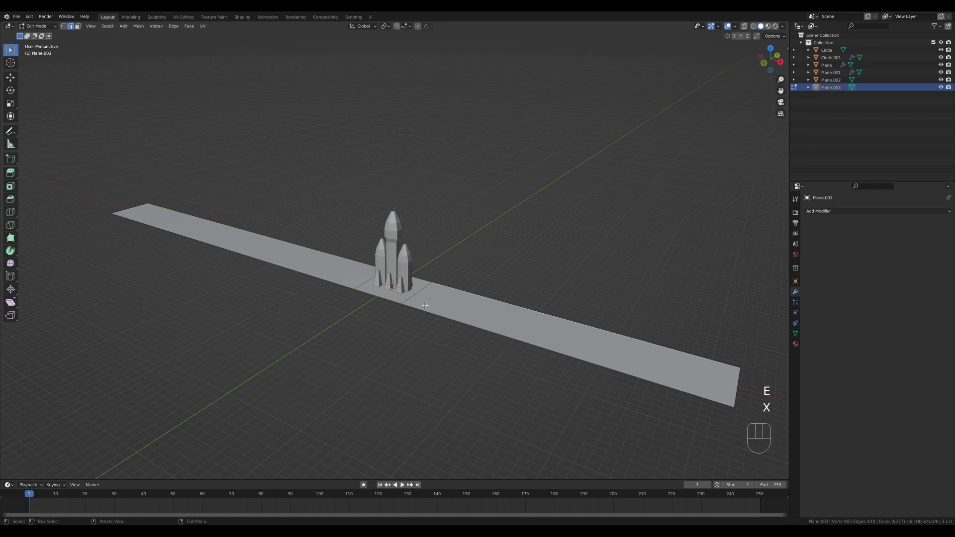
key("e")
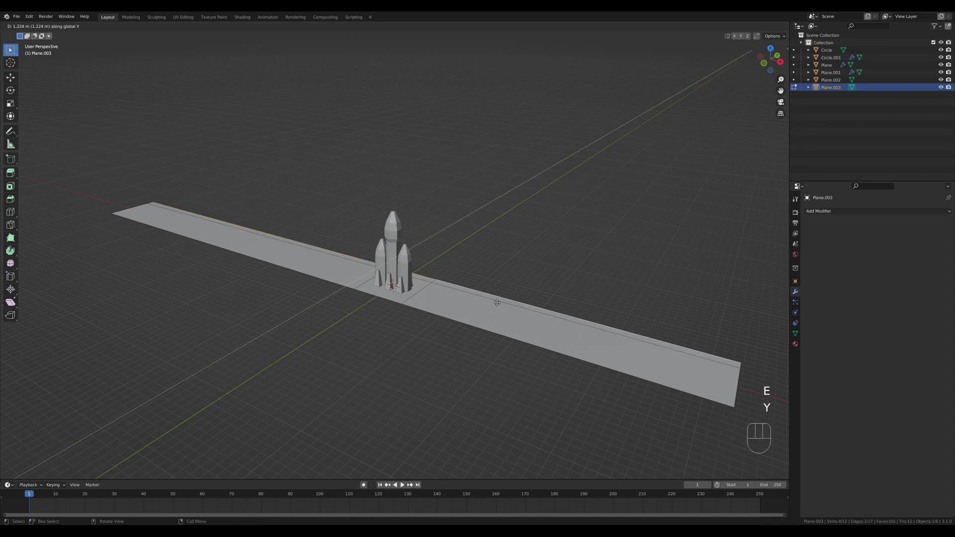
key("y")
left_click(664, 170)
left_click(452, 317, "alt")
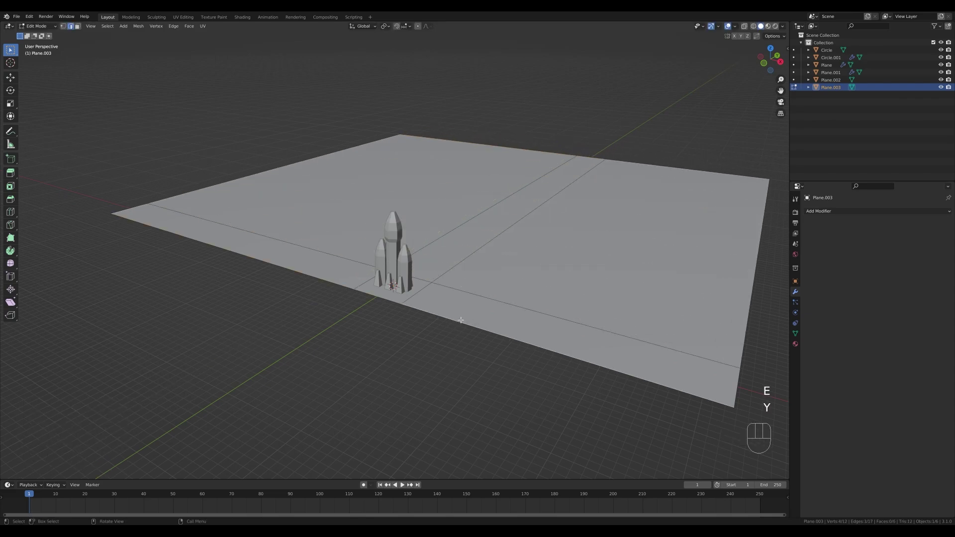
key("e")
key("y")
left_click(176, 142)
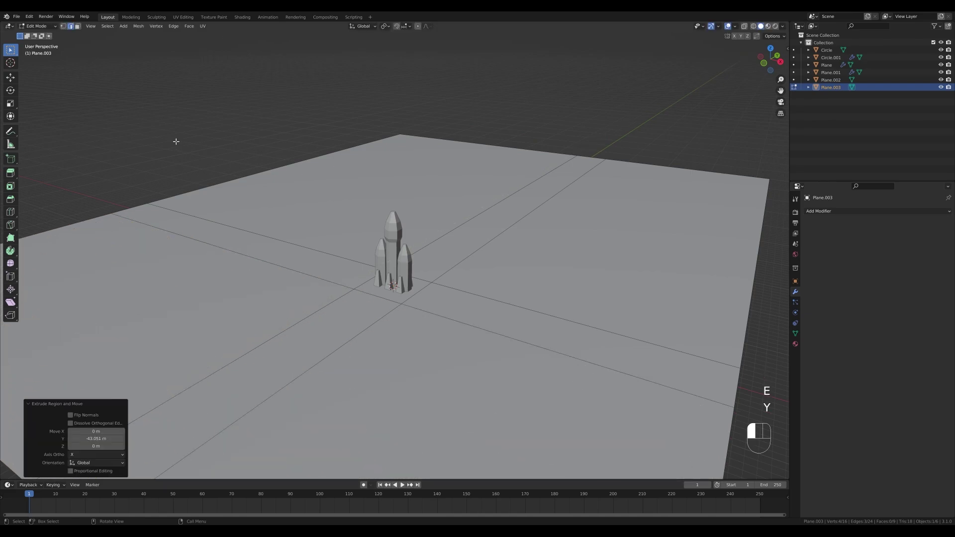
- Delete the ground plane's center face beneath the rocket and return to Object Mode
left_click(78, 28)
left_click(395, 294)
key("x")
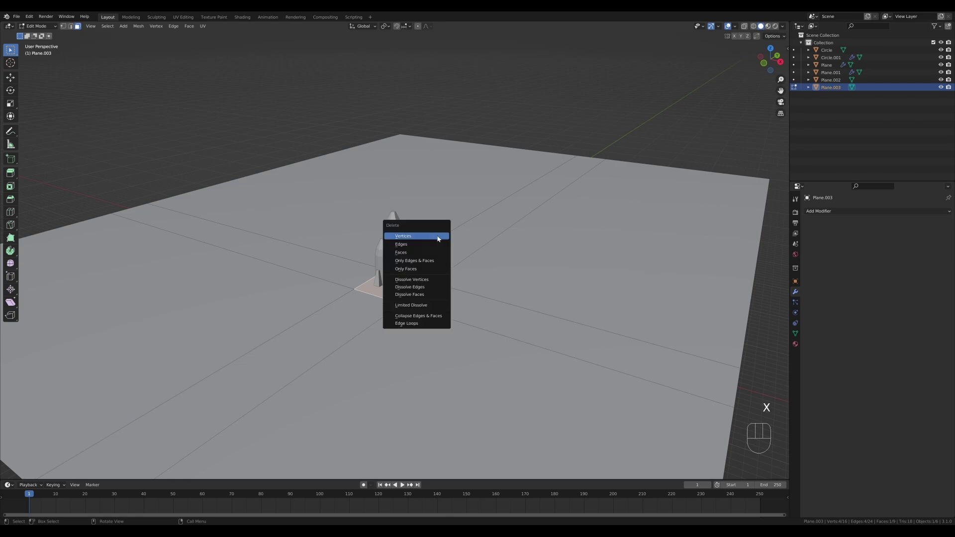
left_click(406, 253)
key("Tab")
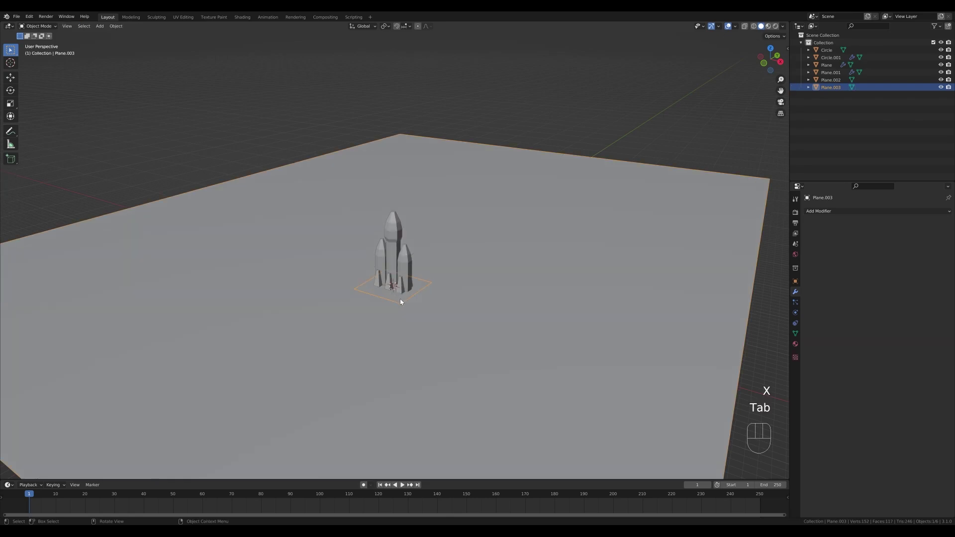
- Parent the boosters and fins to the rocket's central body as Object with Keep Transform
left_click(393, 294)
left_click(355, 324)
middle_click_drag(413, 284, 441, 257)
left_click_drag(300, 163, 465, 277)
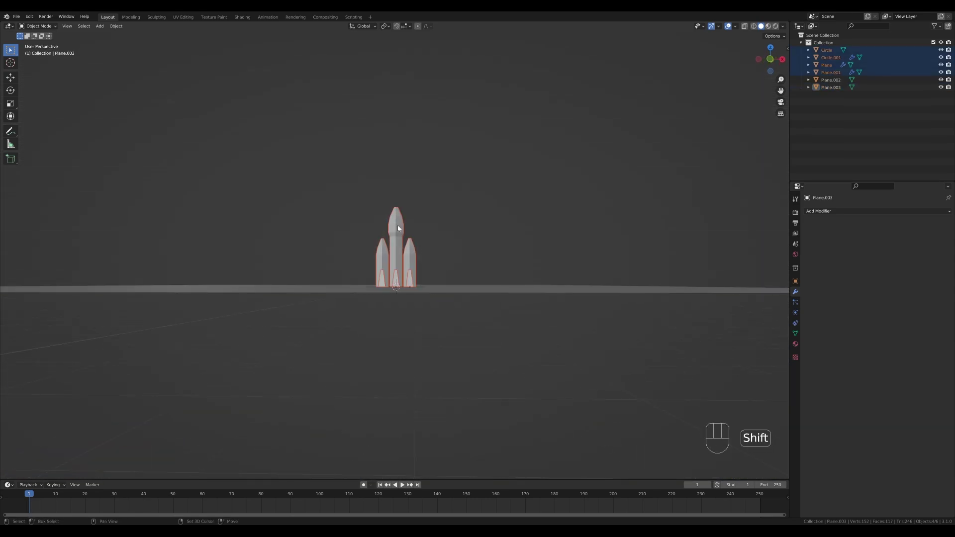
left_click(398, 228, "shift")
middle_click_drag(561, 247, 537, 261)
key("ctrl+p")
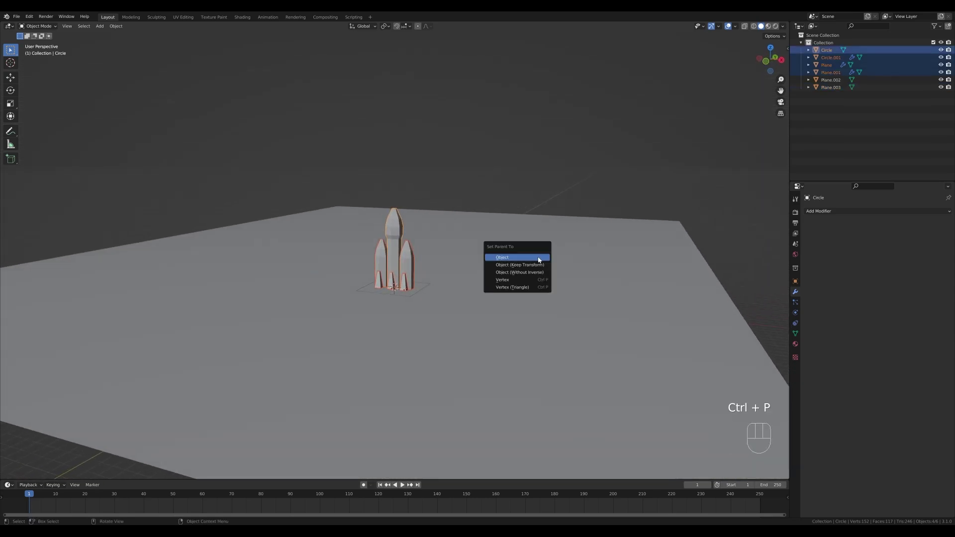
left_click(513, 269)
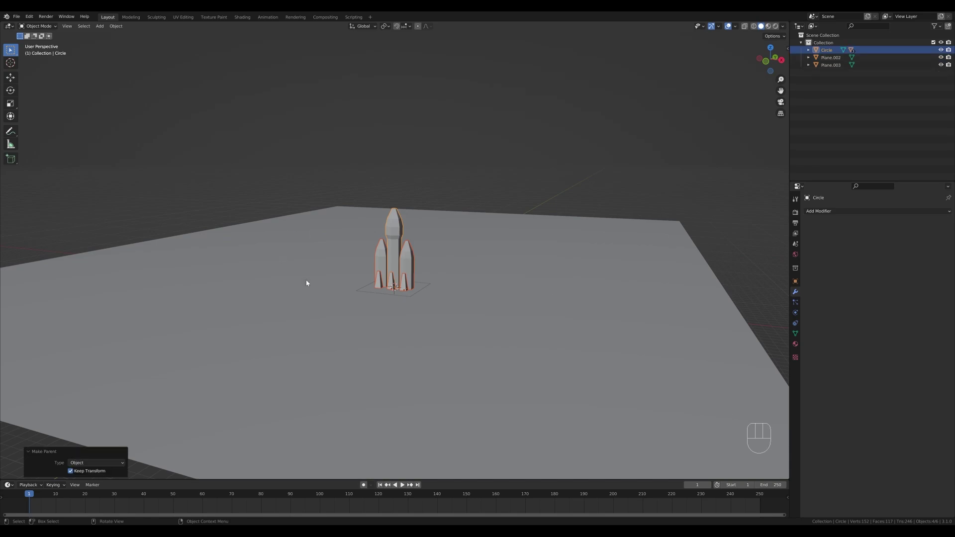
- Raise the rocket's central body about 0.18 m along Z, above the launch pad
left_click(390, 245)
scroll(390, 245, "up", 4)
key("g")
key("z")
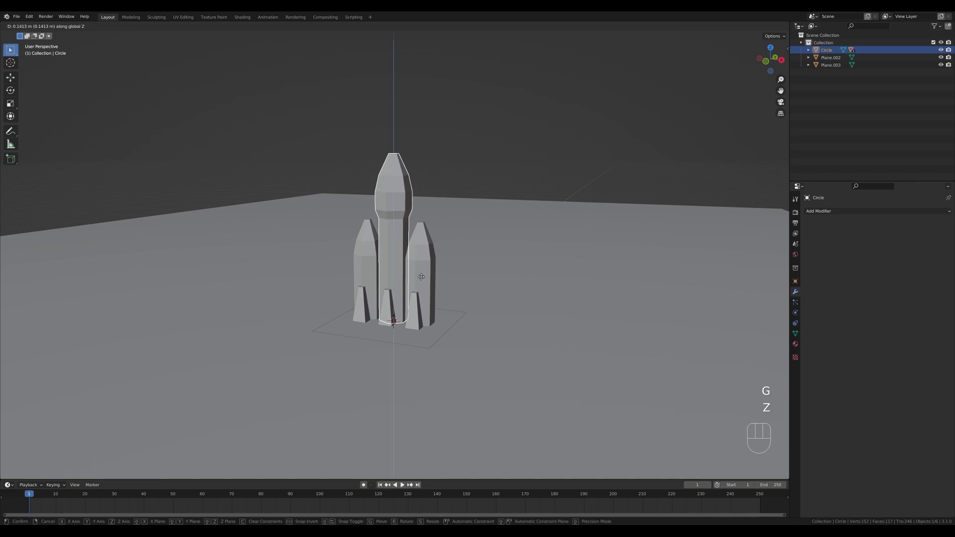
left_click(421, 277)
- Add a plane mesh at the rocket's base, scale it about 1.81 times in Edit Mode, and return to Object Mode
middle_click_drag(421, 276, 438, 334)
key("shift+a")
mouse_move(428, 329)
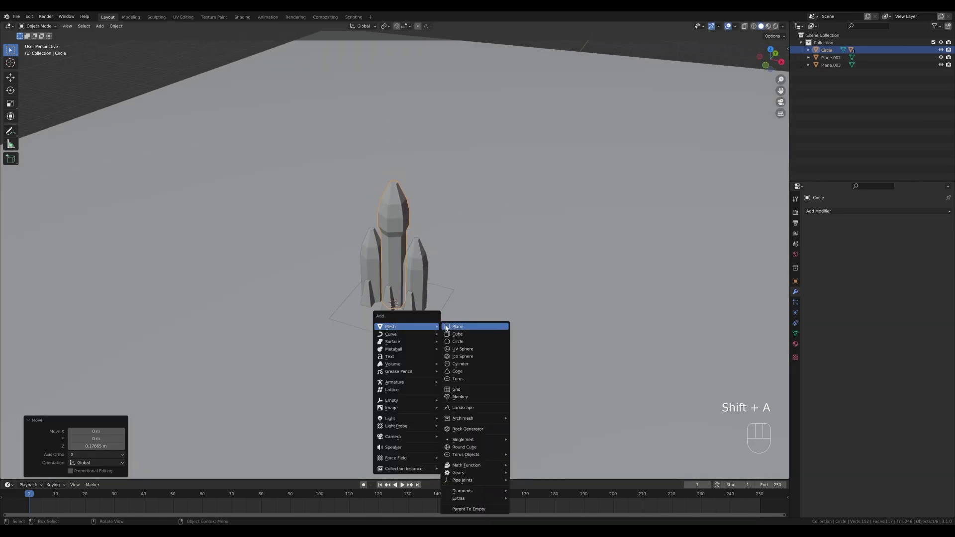
left_click(475, 327)
key("Tab")
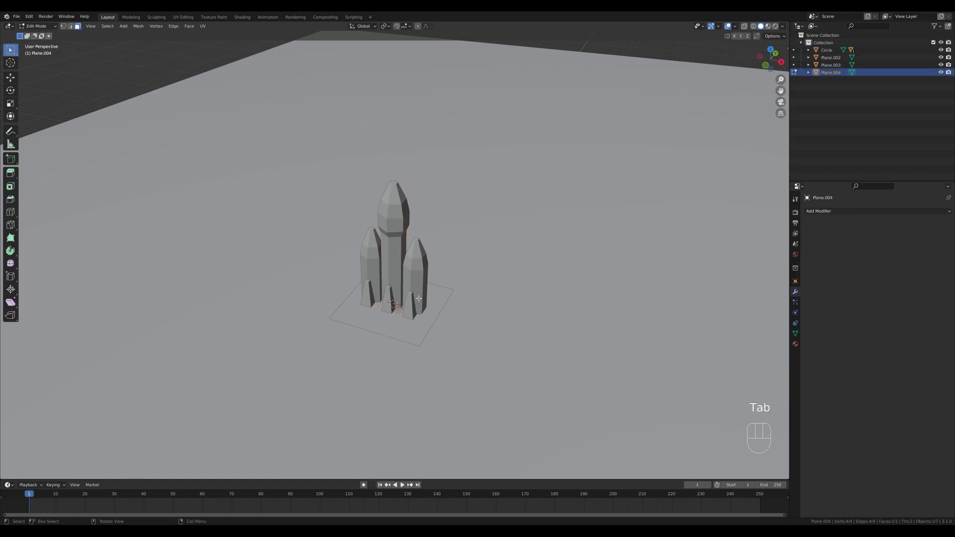
key("s")
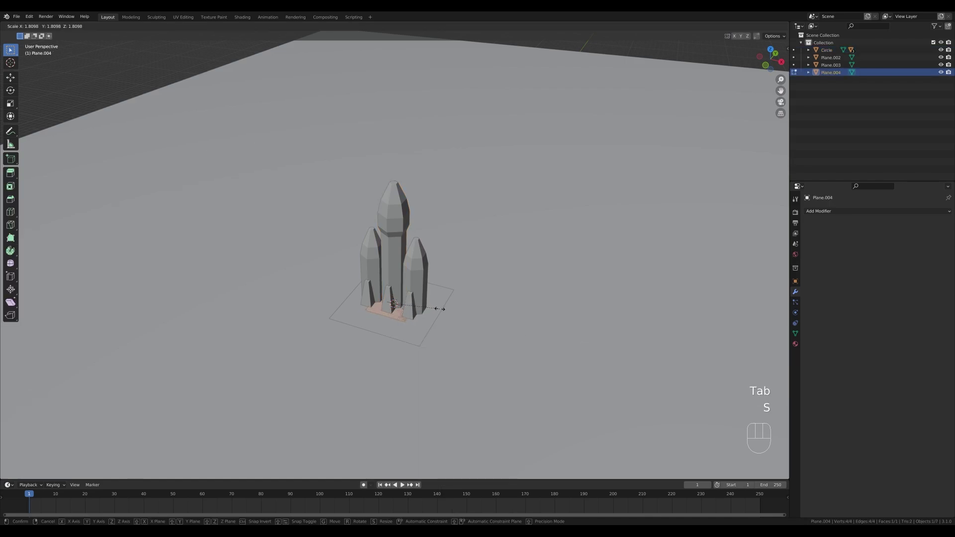
left_click(440, 309)
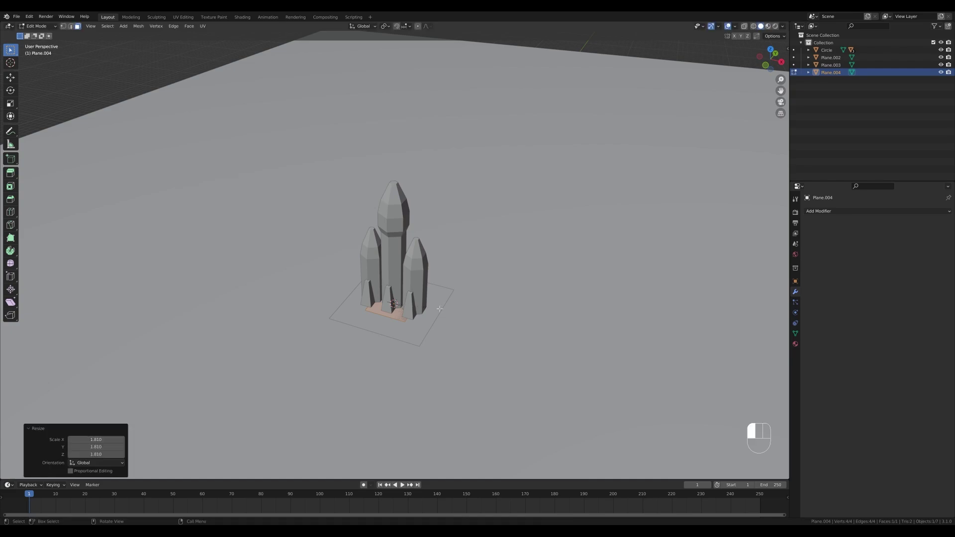
key("Tab")
- Parent the new base plane to the rocket's central body, keeping its transform
middle_click_drag(431, 321, 400, 234)
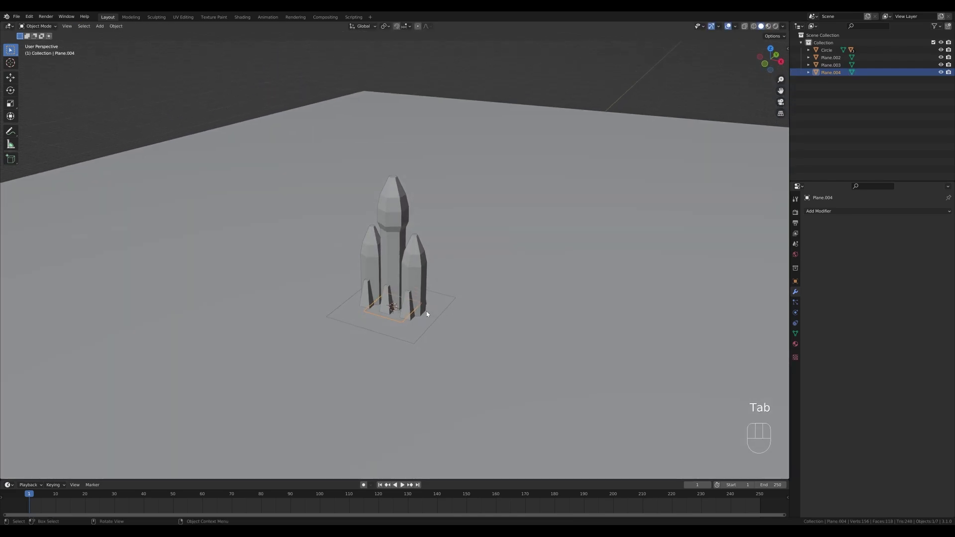
key("ctrl+z")
left_click(400, 234, "shift")
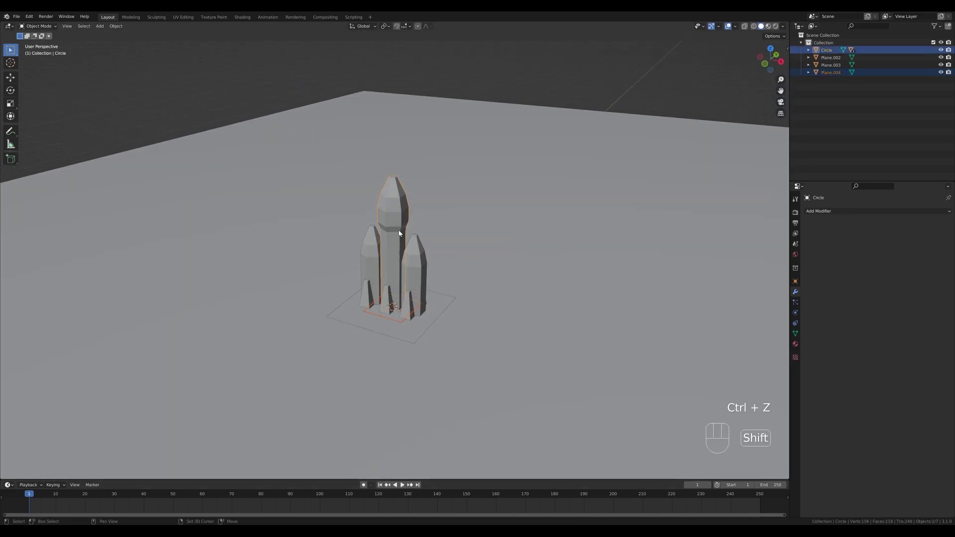
key("ctrl+p")
left_click(399, 231)
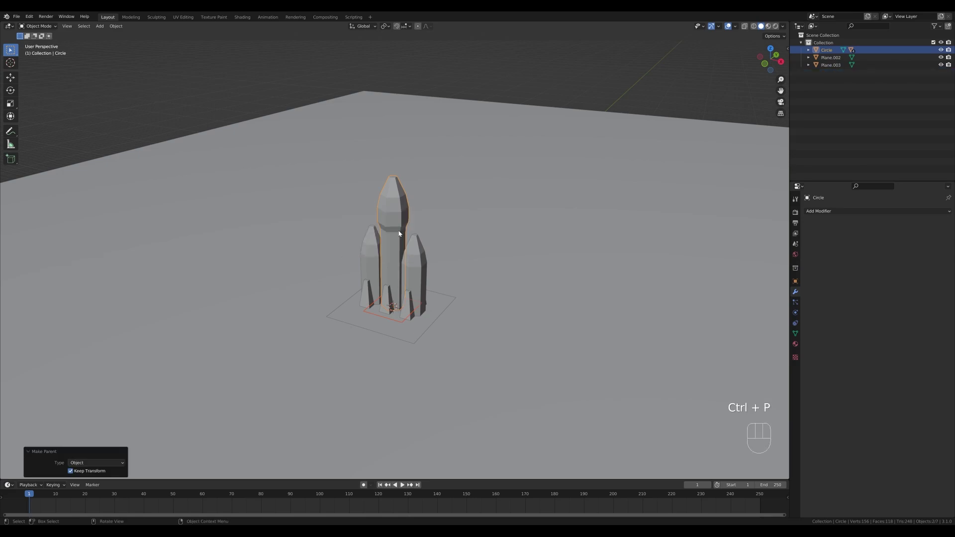
- Select the small plane under the rocket and add an emitter particle system to it
left_click(374, 315)
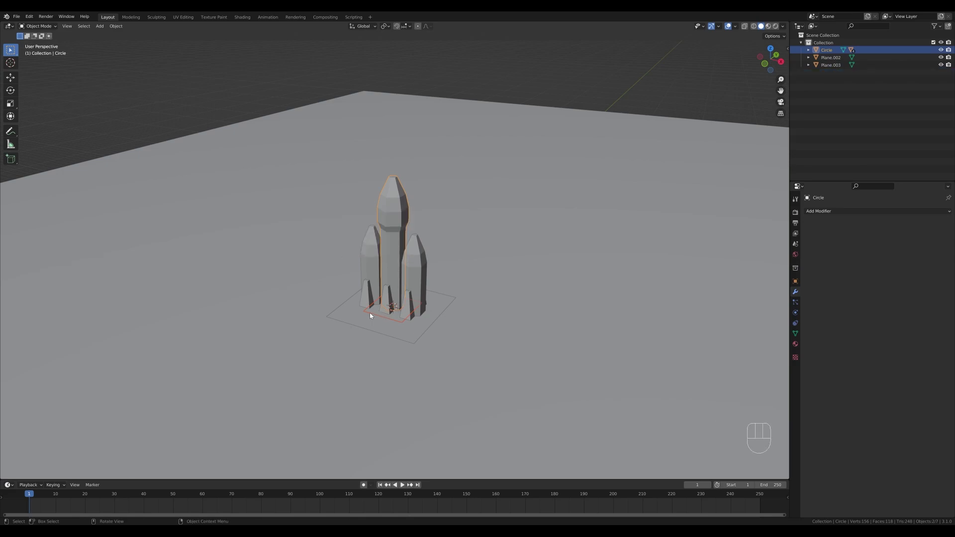
left_click(795, 301)
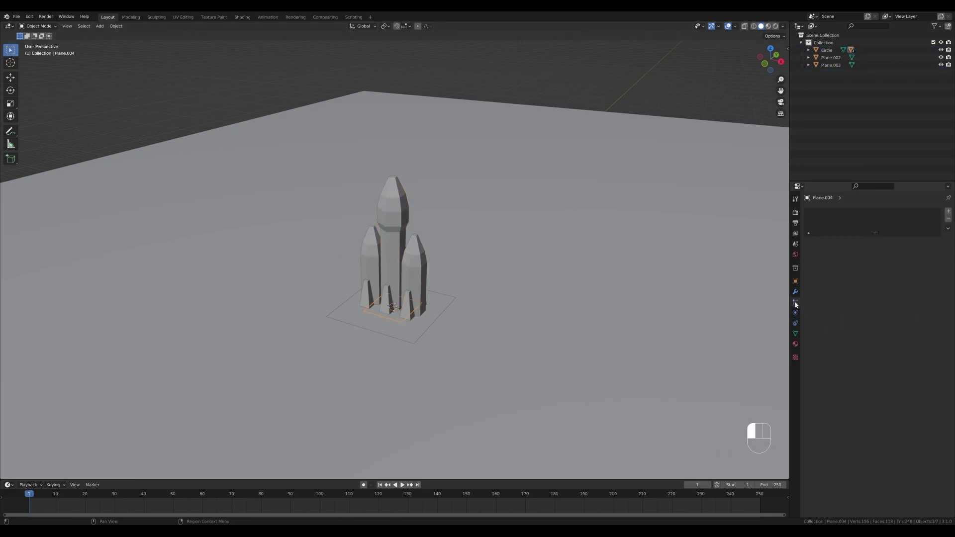
key("ctrl+z")
left_click(948, 211)
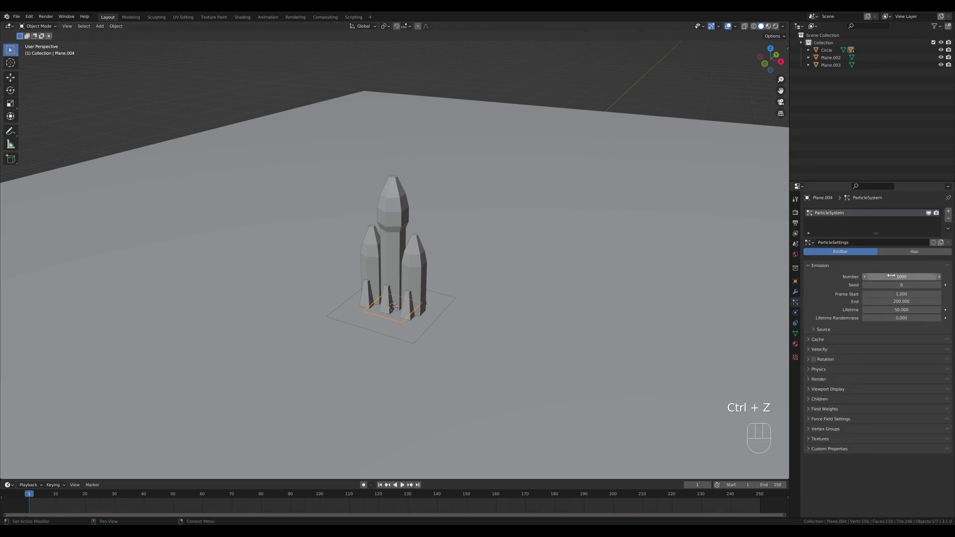
- Play the particle emission and examine the emitter plane under the rocket in front view
key("space")
middle_click_drag(431, 340, 504, 346)
key("space")
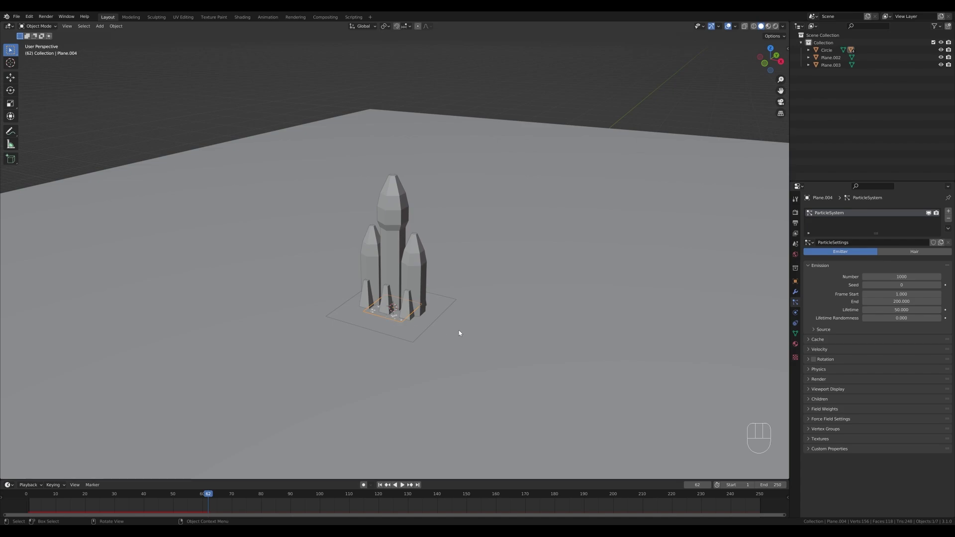
key("KP_1")
scroll(474, 369, "up", 6)
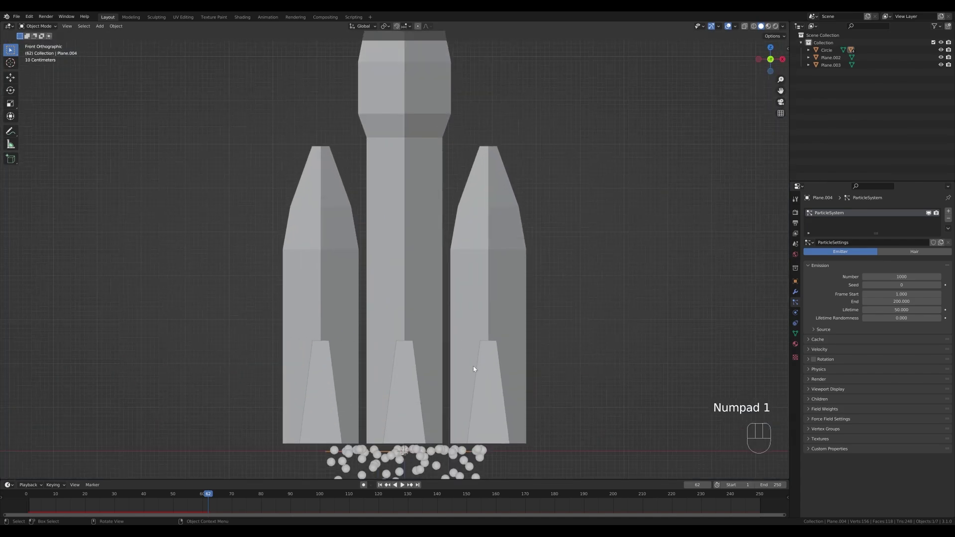
key("g")
key("z")
key("Escape")
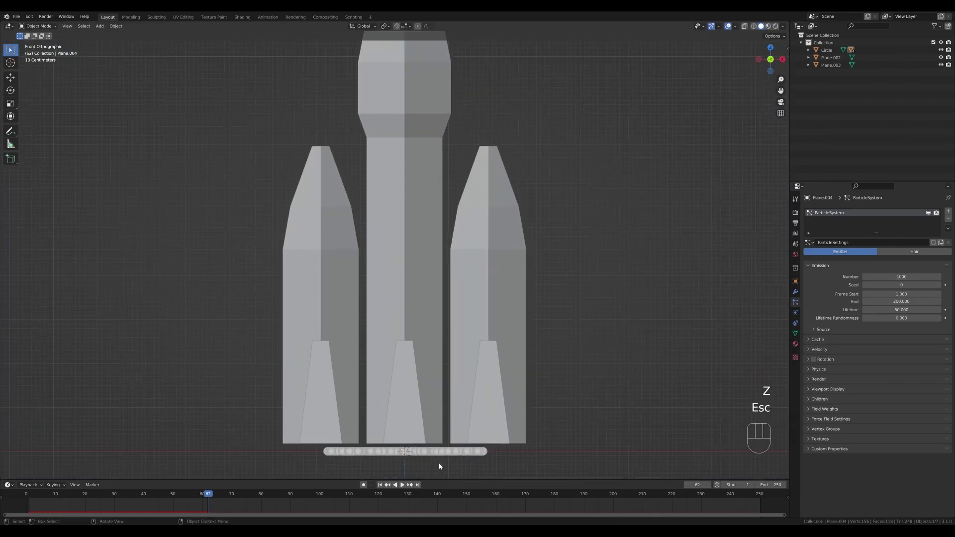
- Move the emitter plane up about 0.108 m along Z, closer to the rocket's underside
key("g")
key("z")
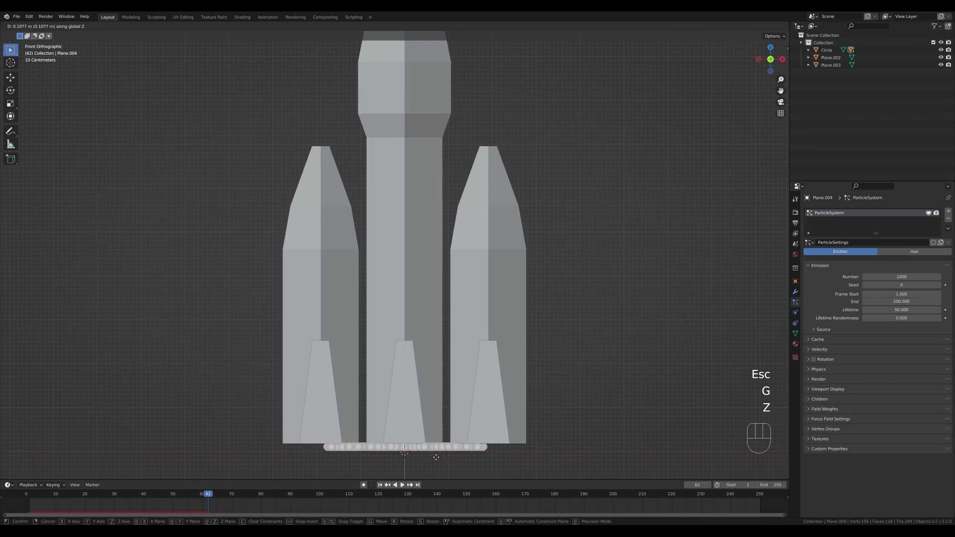
left_click(437, 457)
scroll(581, 280, "down", 4)
mouse_move(580, 280)
middle_mouse_down()
mouse_move(547, 297)
mouse_move(565, 279)
middle_mouse_up()
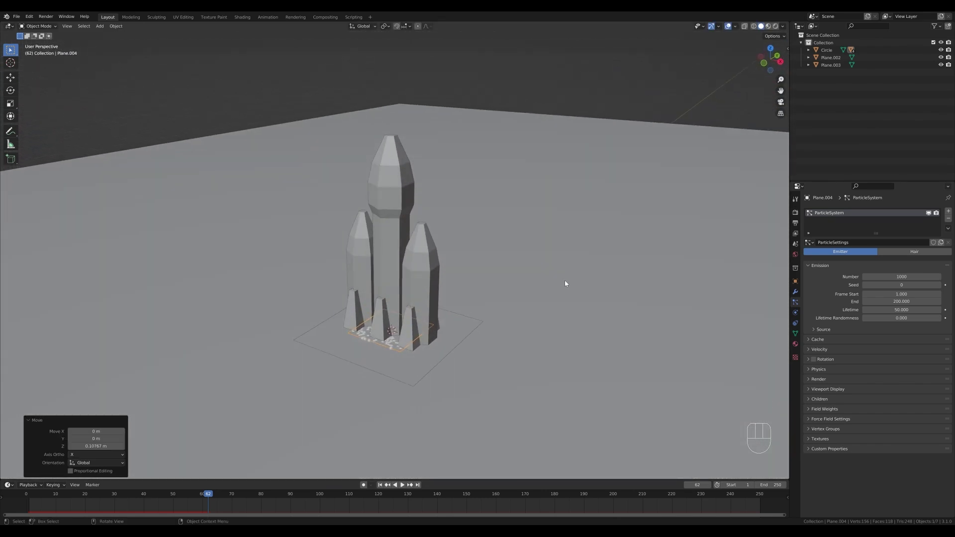
- Enable Collision physics on the square launch pad and set its particle Damping to 1
left_click(451, 330)
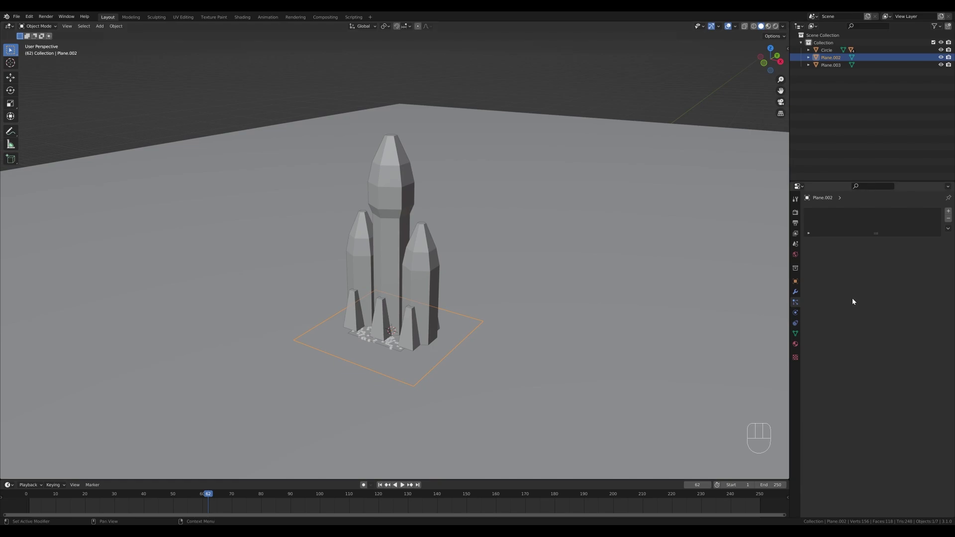
left_click(795, 313)
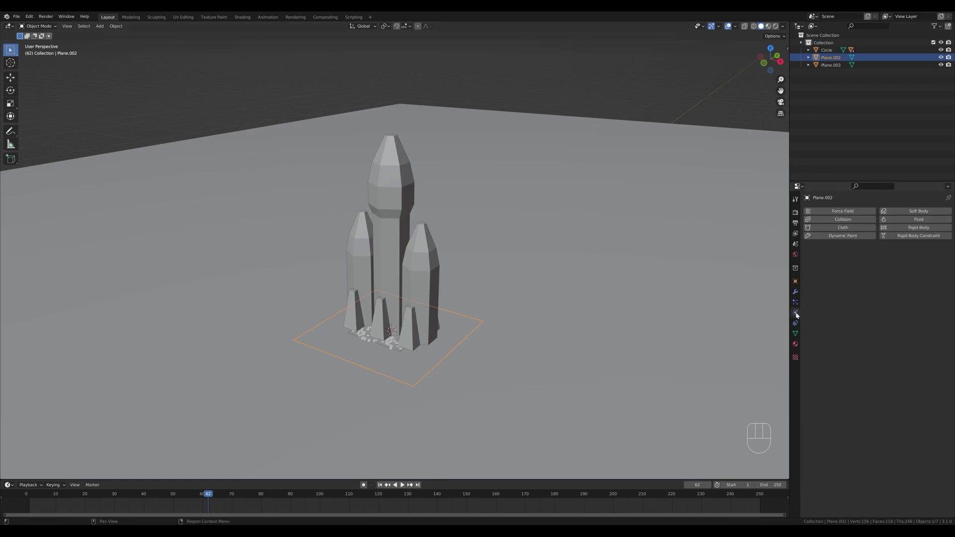
left_click(856, 221)
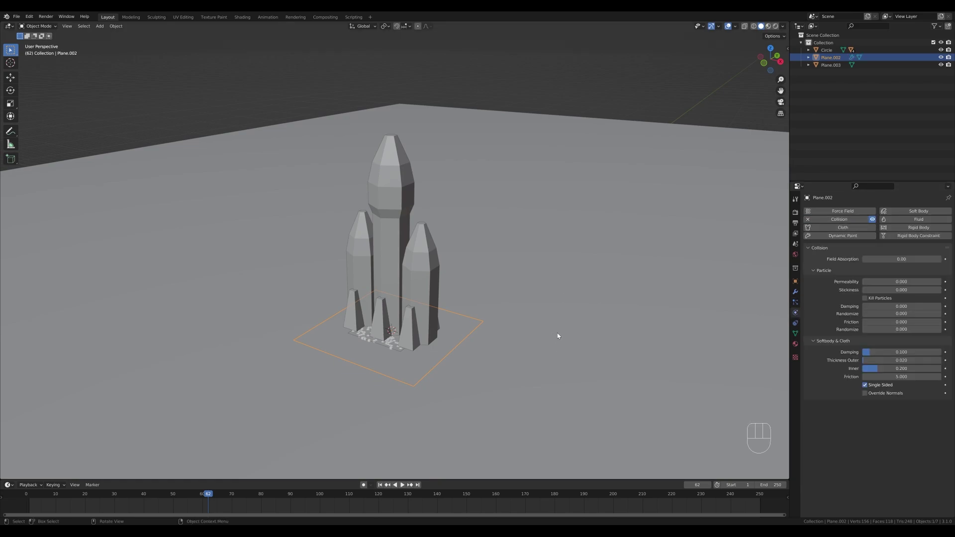
left_click_drag(893, 306, 937, 311)
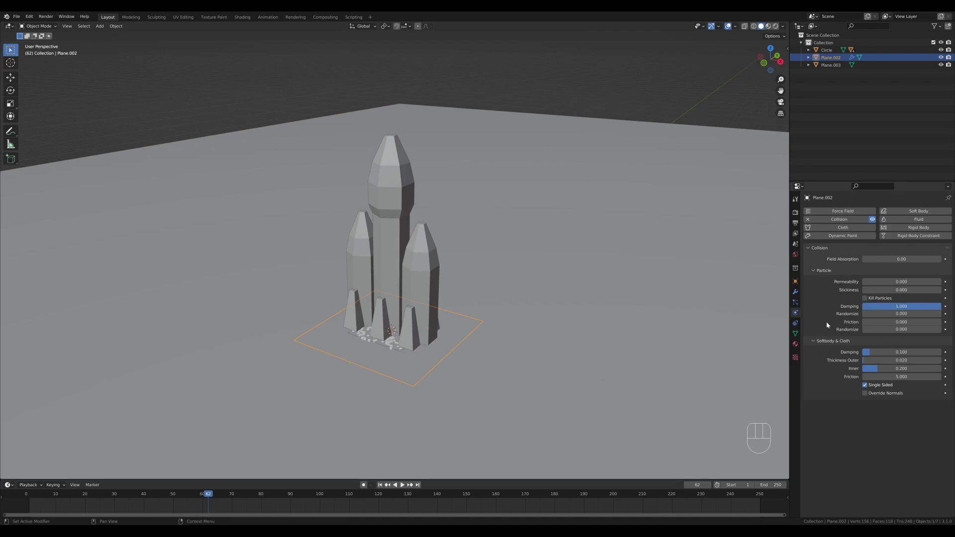
- Enable Collision physics on the large ground plane with a particle Damping of 1
left_click(632, 287)
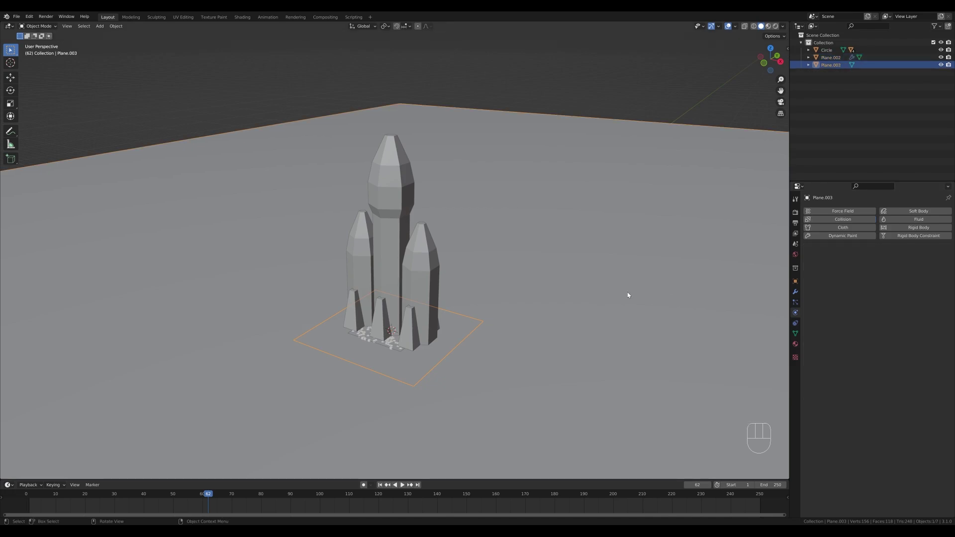
left_click(852, 221)
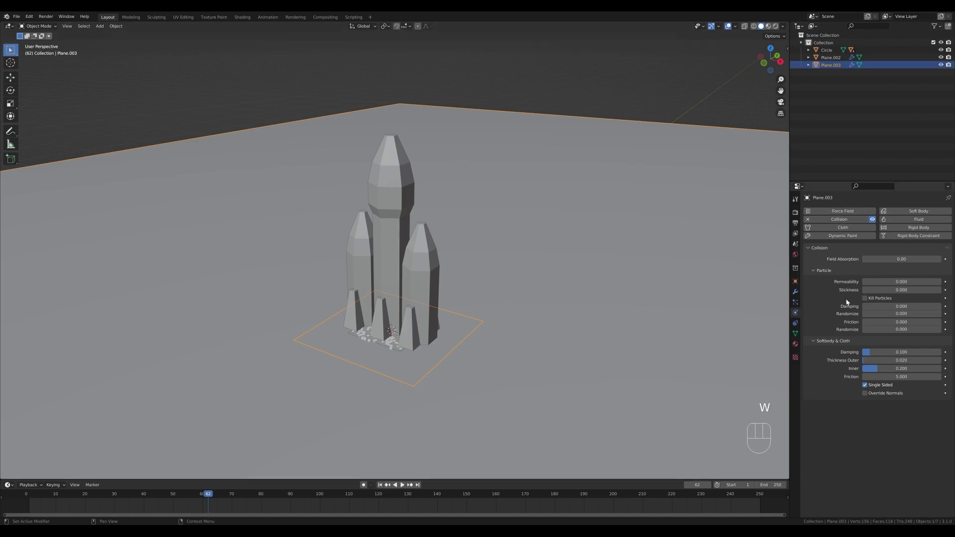
left_click_drag(881, 307, 940, 308)
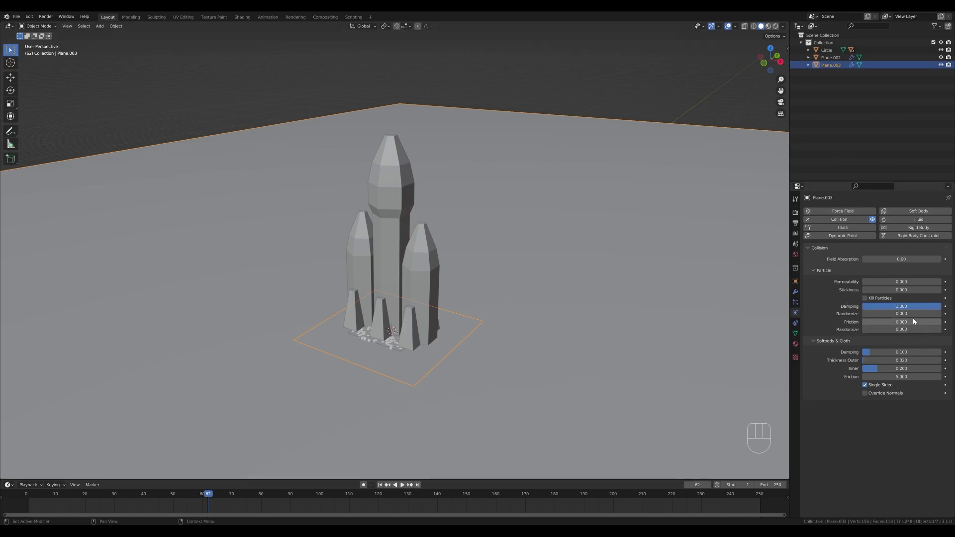
- Play the simulation from the first frame to check how the particles hit the launch pad
left_click_drag(208, 491, 27, 494)
key("space")
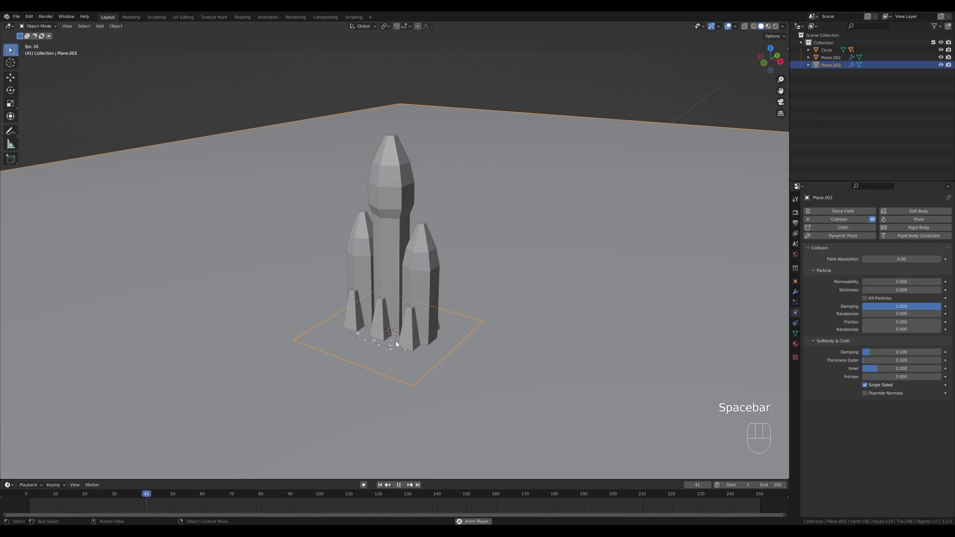
mouse_move(395, 341)
middle_mouse_down()
mouse_move(412, 333)
mouse_move(382, 334)
middle_mouse_up()
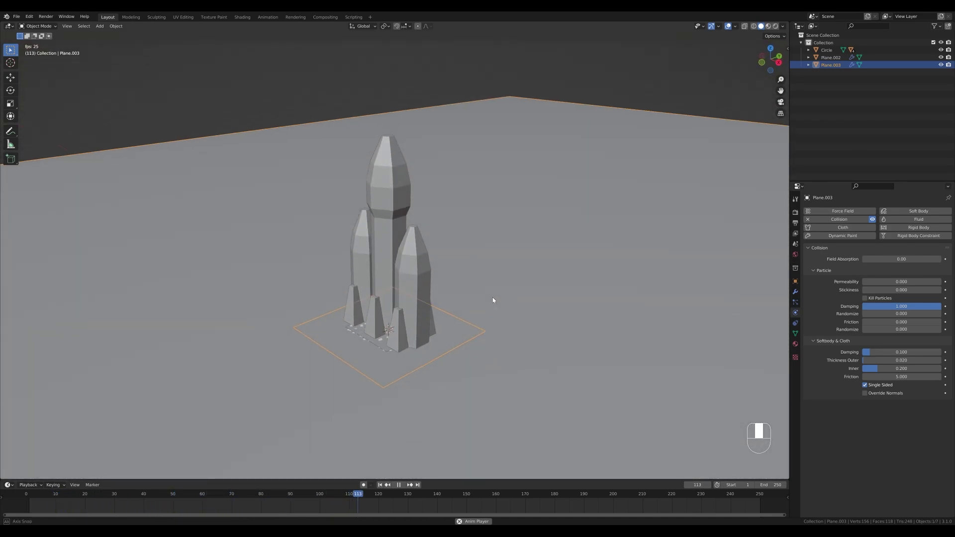
key("space")
middle_click_drag(517, 333, 477, 338)
- Set the Normal velocity of the emitter plane's particles to 0 m/s
left_click(359, 348)
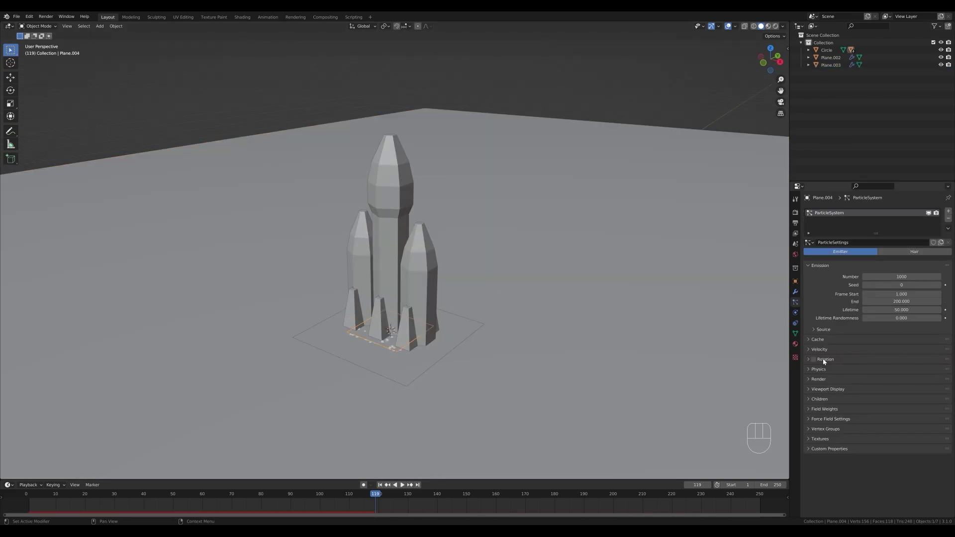
left_click(812, 350)
left_click(901, 359)
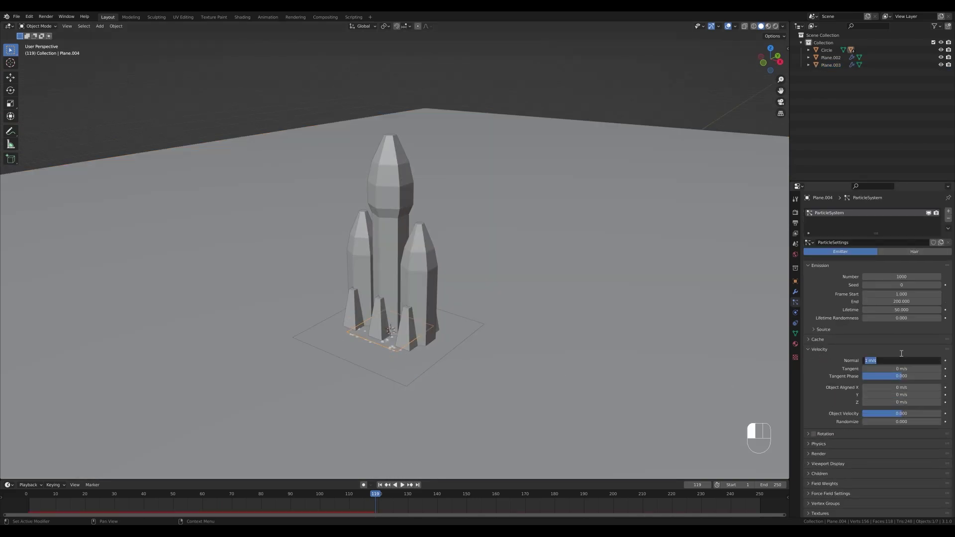
type("0")
left_click(901, 352)
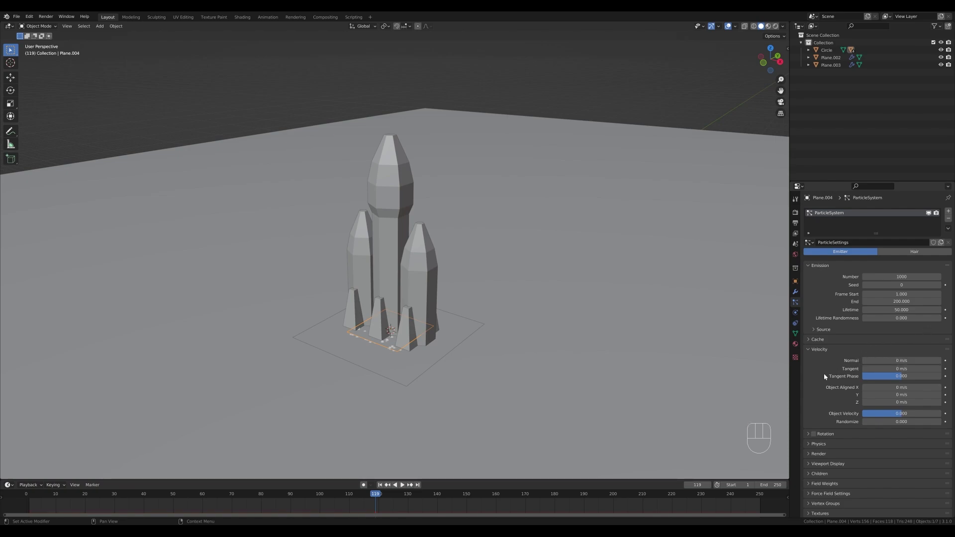
- Set the particles' Brownian force to 20 in the Newtonian physics settings and play the simulation
scroll(828, 375, "down", 1)
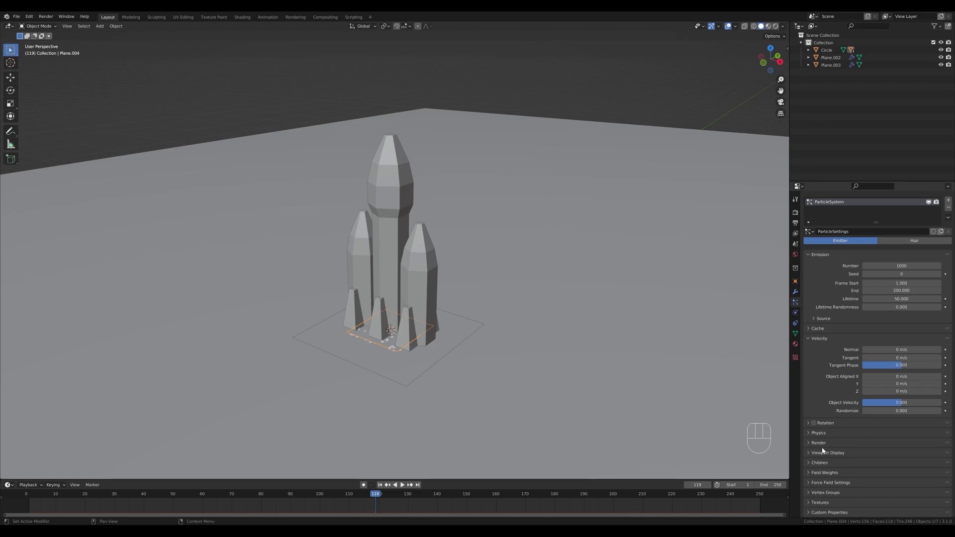
left_click(818, 434)
scroll(822, 411, "down", 3)
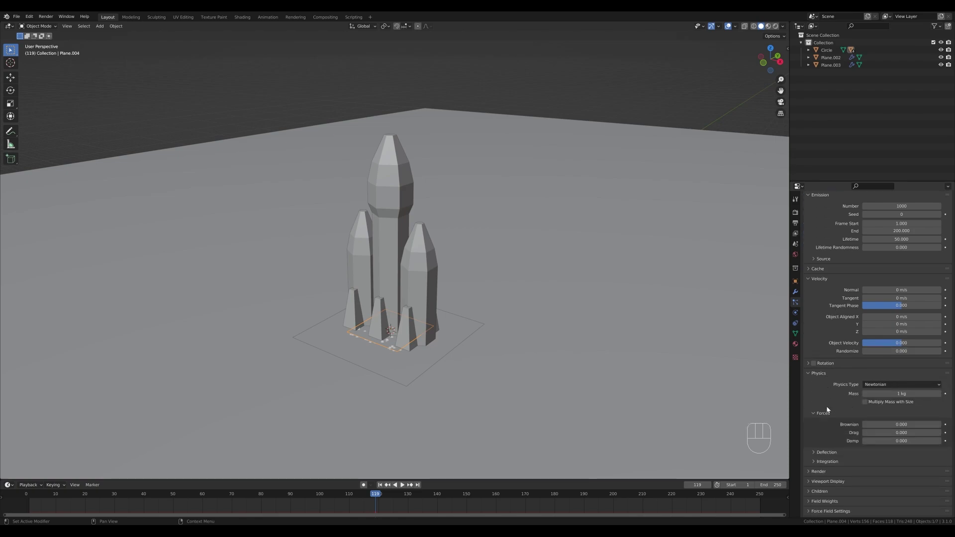
left_click(886, 425)
type("20")
key("Return")
key("space")
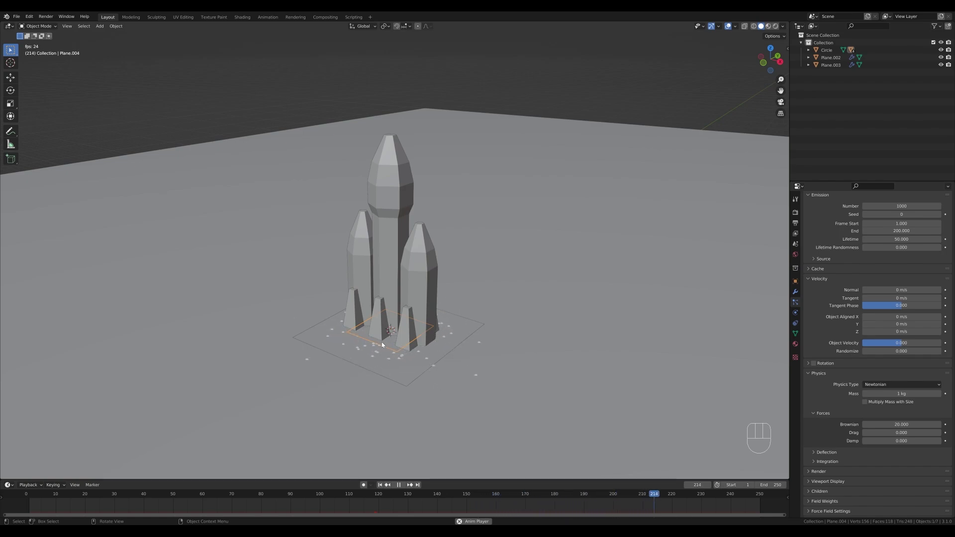
scroll(864, 261, "up", 1)
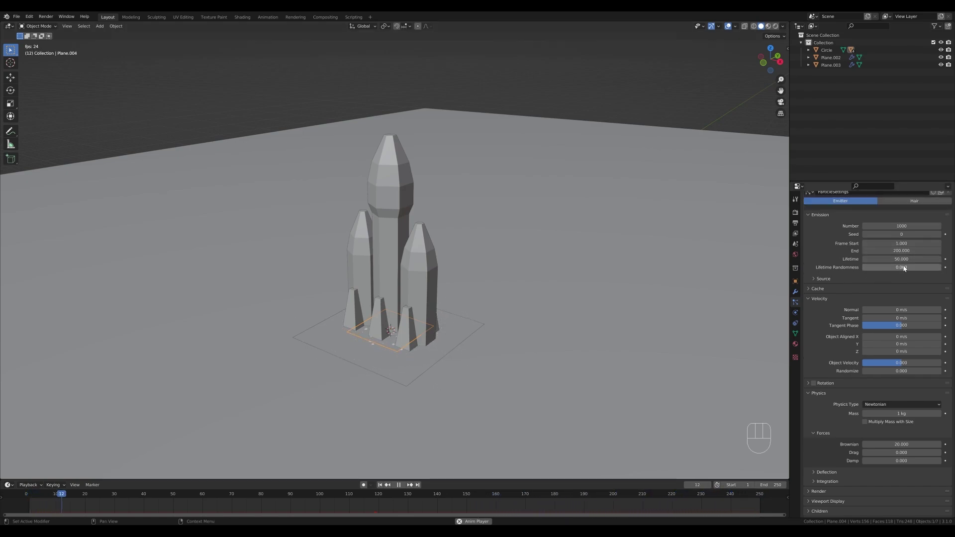
- Try a particle Lifetime of 15, raise it to 20, and replay the simulation
left_click(909, 257)
type("15")
key("Return")
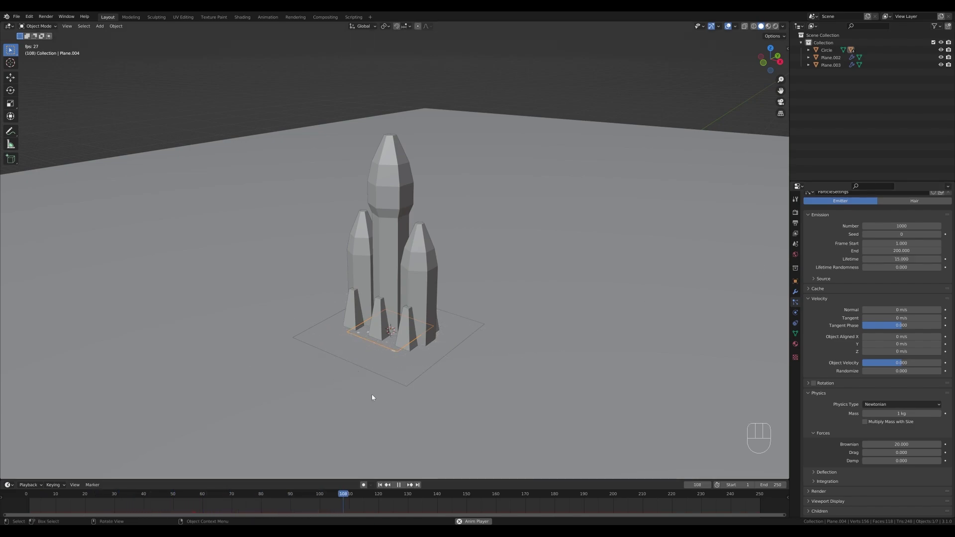
key("space")
key("space")
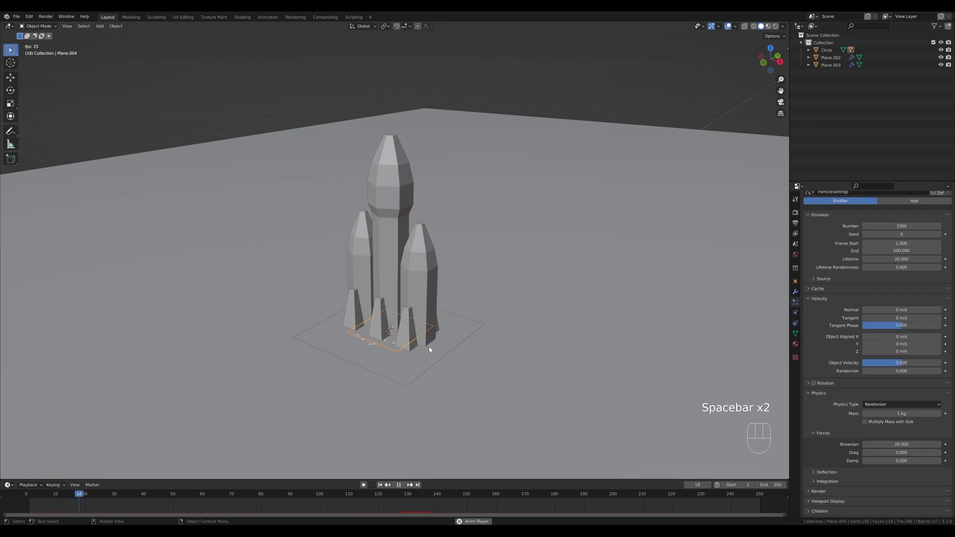
- Try raising the rocket about 8 m along Z during playback to test how the exhaust particles trail it
key("space")
left_click(388, 279)
key("space")
key("g")
key("z")
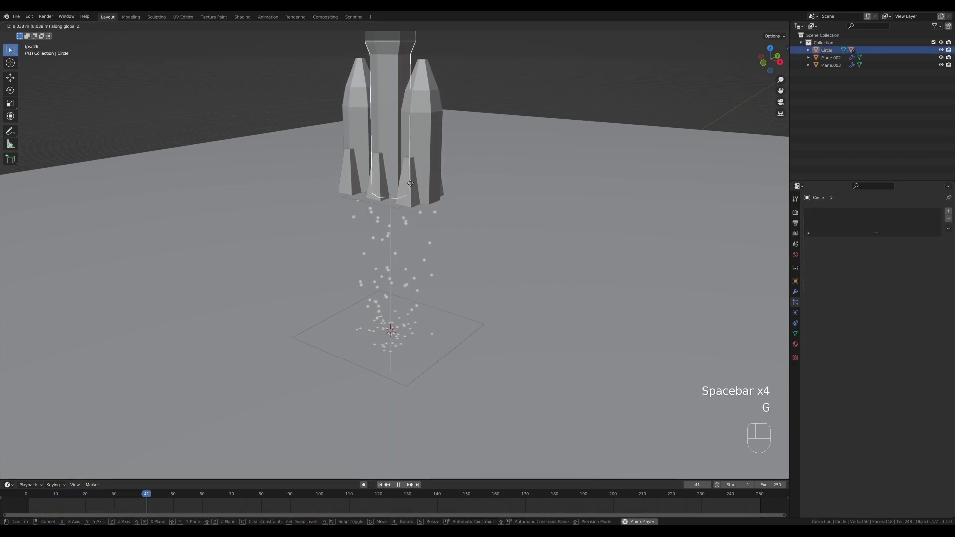
key("Escape")
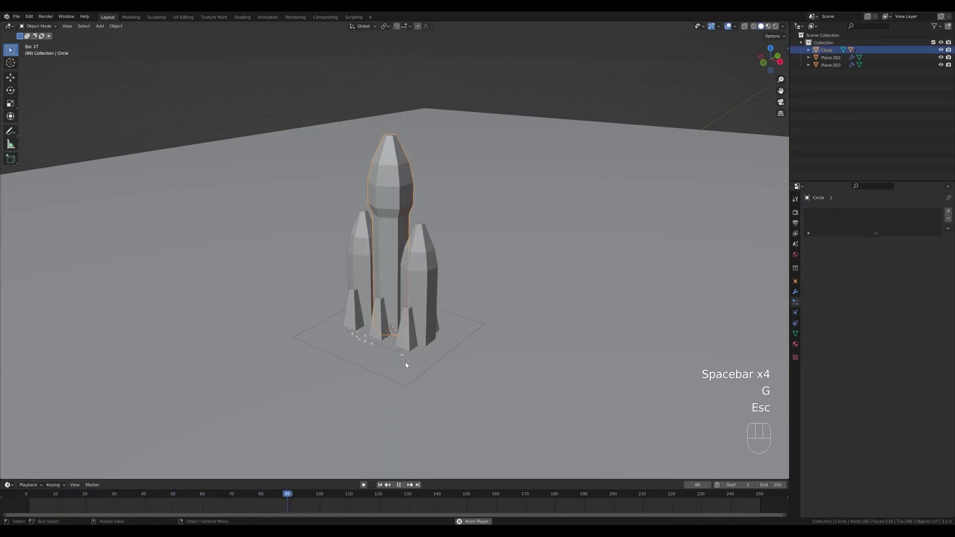
key("space")
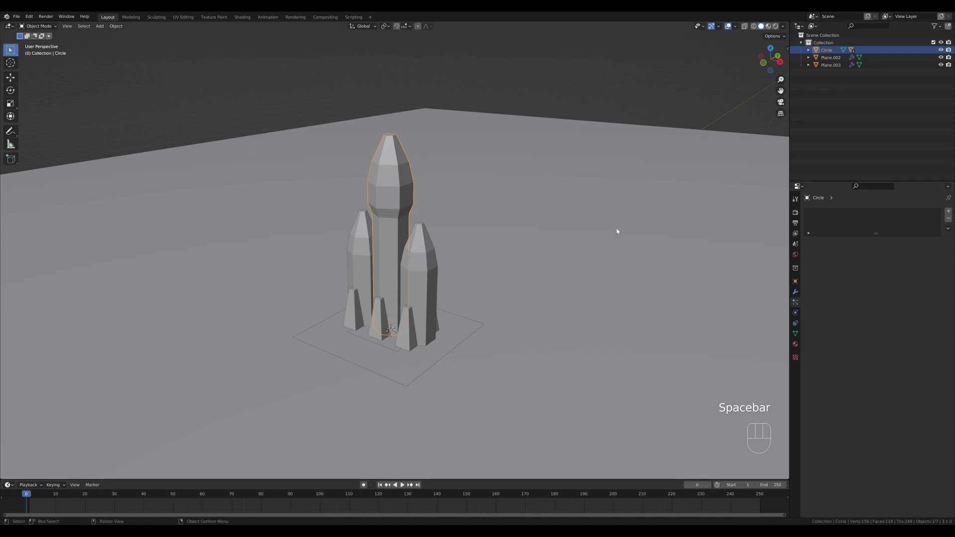
- Add an ico sphere with 1 subdivision at the world origin and rename it Smoke
key("shift")
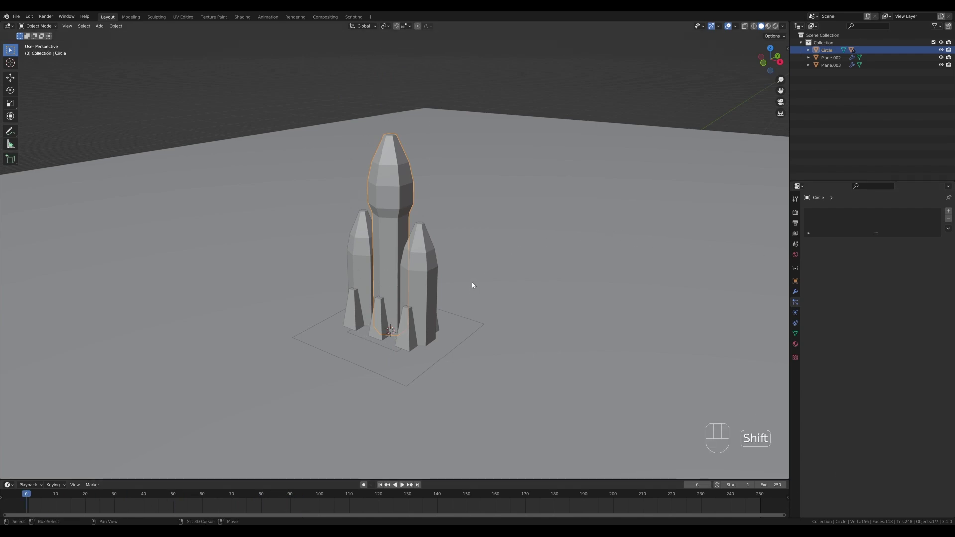
key("shift+a")
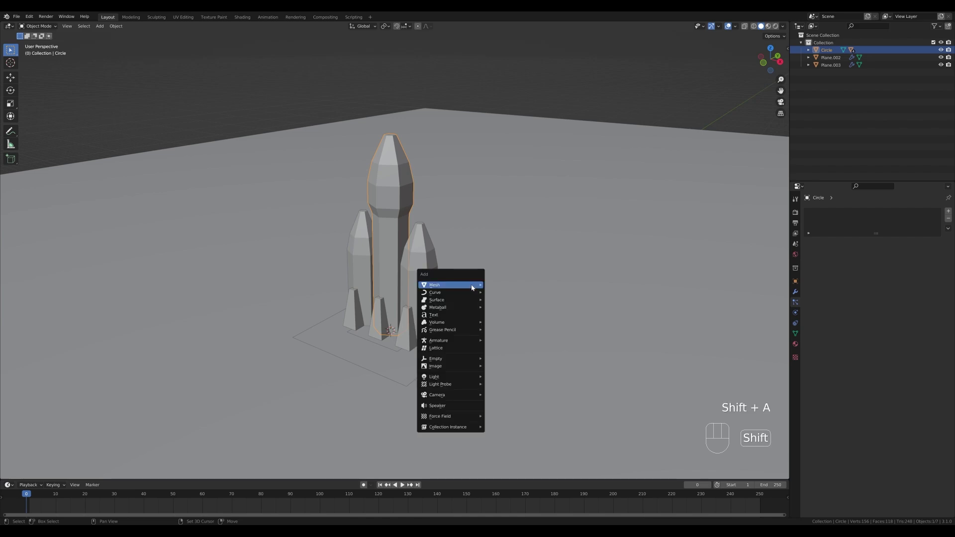
mouse_move(472, 288)
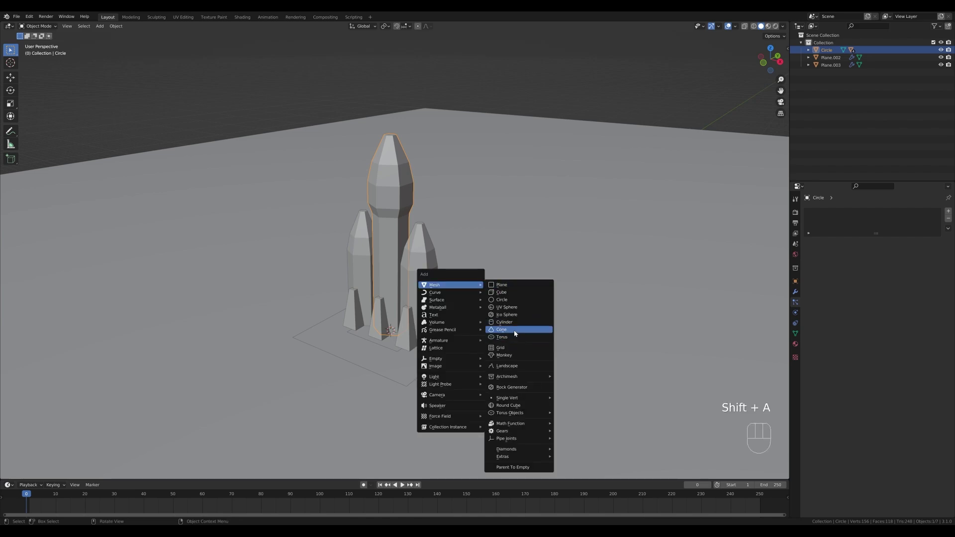
left_click(508, 314)
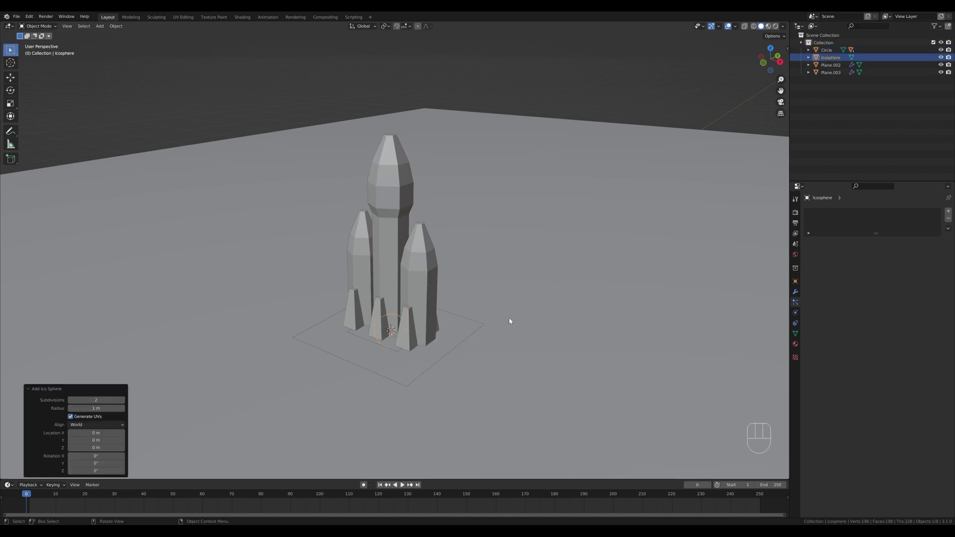
left_click(70, 400)
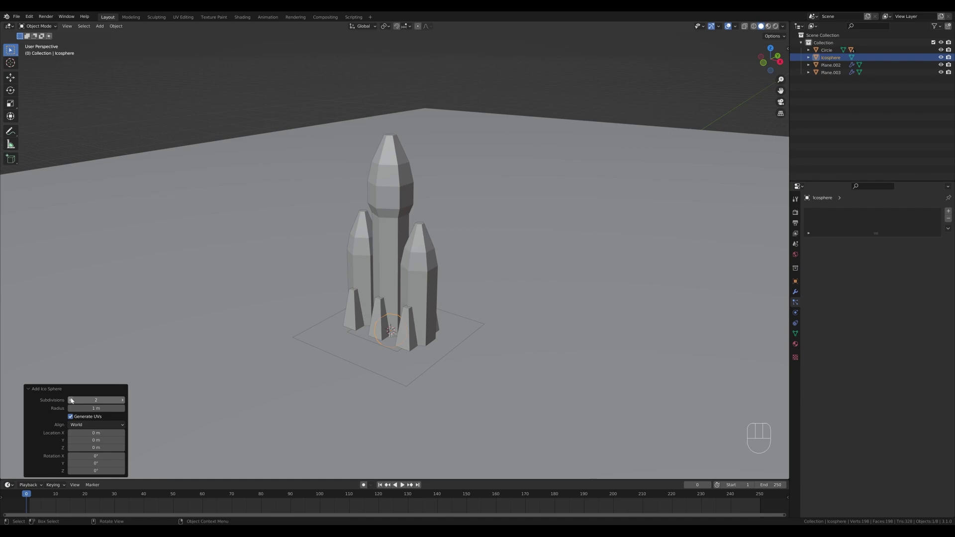
double_click(830, 58)
type("S")
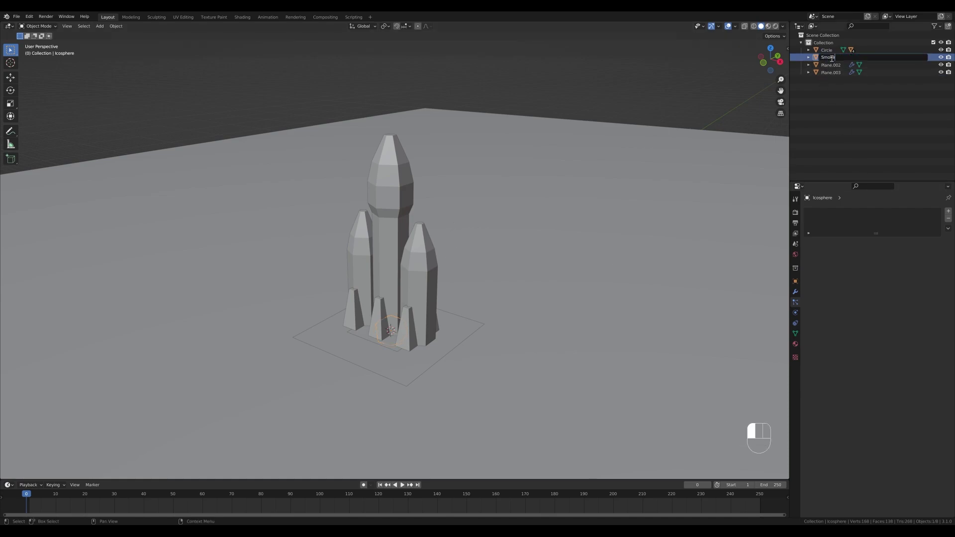
type("moke")
key("Return")
- Move the Smoke sphere about 16.7 m down along Z so it sits out of sight below the ground
scroll(443, 304, "down", 10)
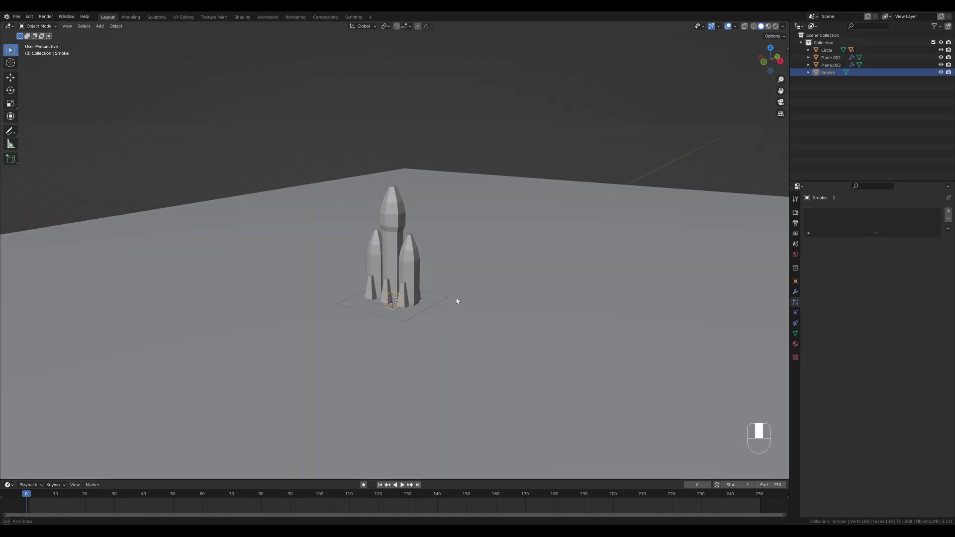
key("g")
key("z")
left_click(421, 419)
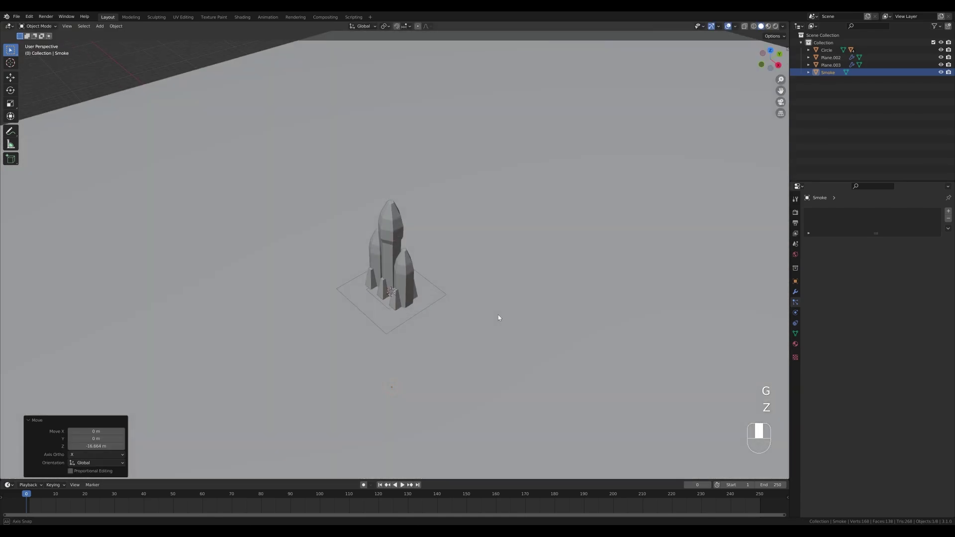
- Turn off Show Emitter in the render settings of the particle system on the plane under the rocket
scroll(497, 314, "up", 6)
left_click(373, 372)
middle_click_drag(448, 388, 487, 388)
scroll(816, 357, "down", 5)
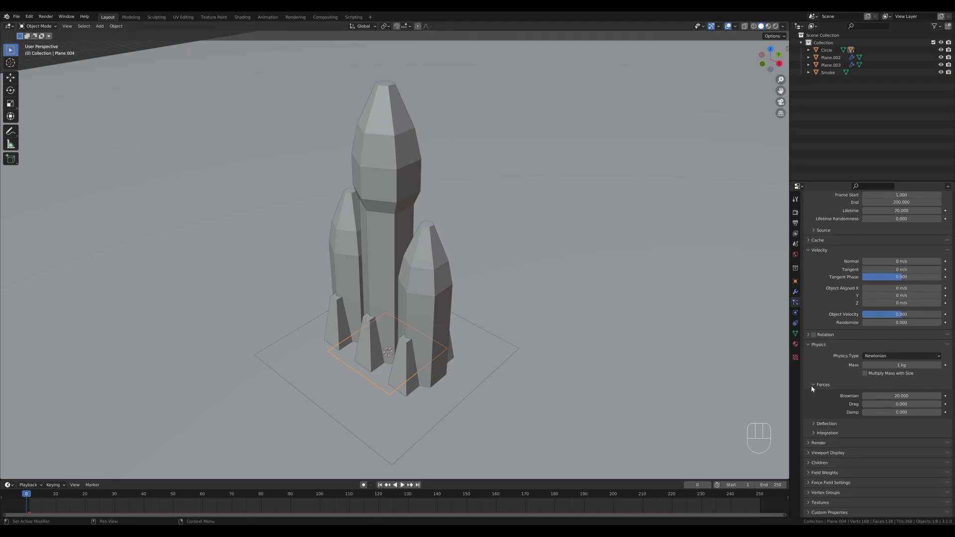
left_click(819, 442)
scroll(879, 424, "down", 3)
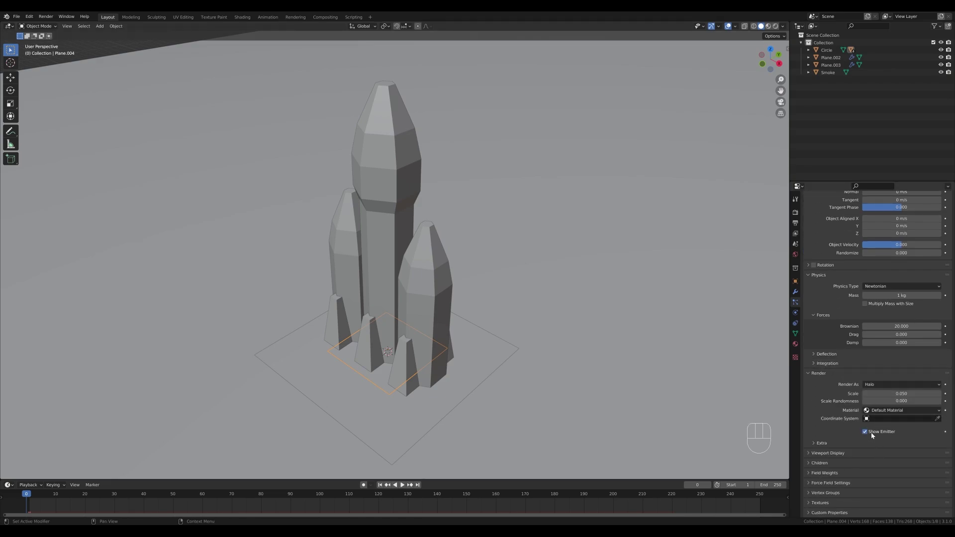
left_click(872, 432)
- Render the particles as Object, using Smoke as the instance object
left_click(891, 385)
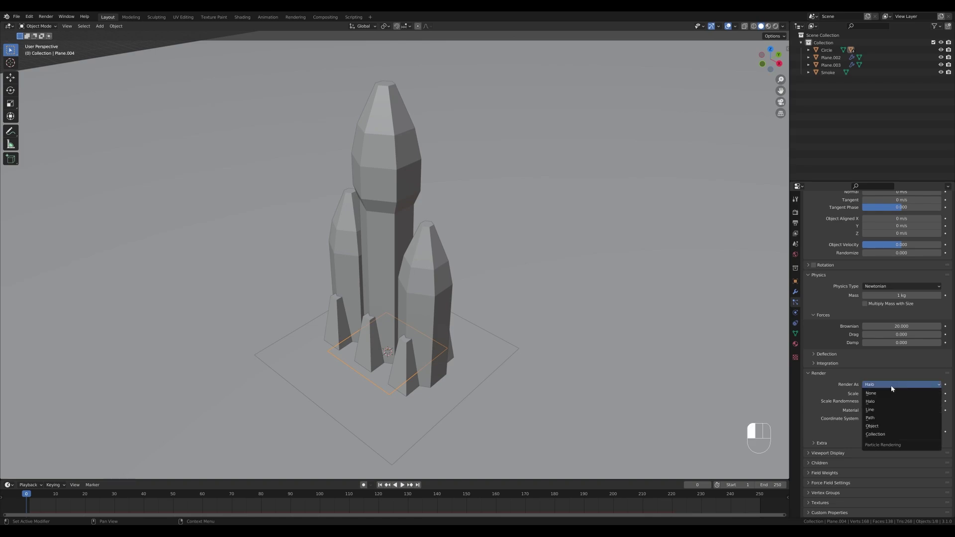
left_click(873, 425)
left_click(882, 439)
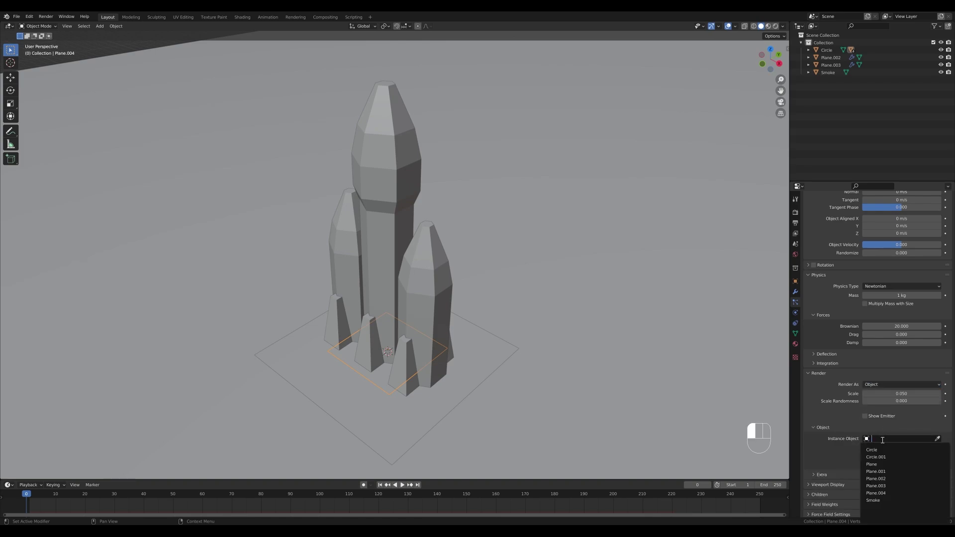
type("smo")
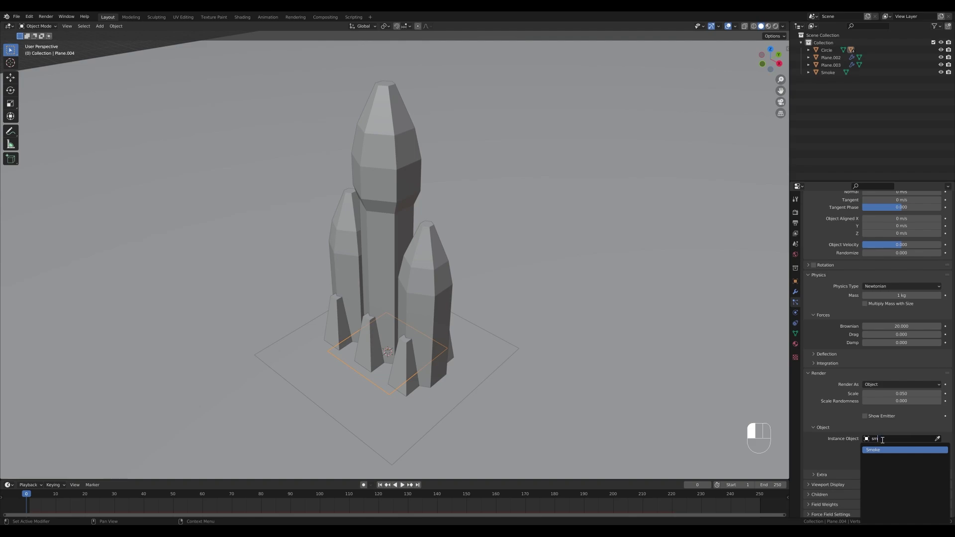
left_click(888, 450)
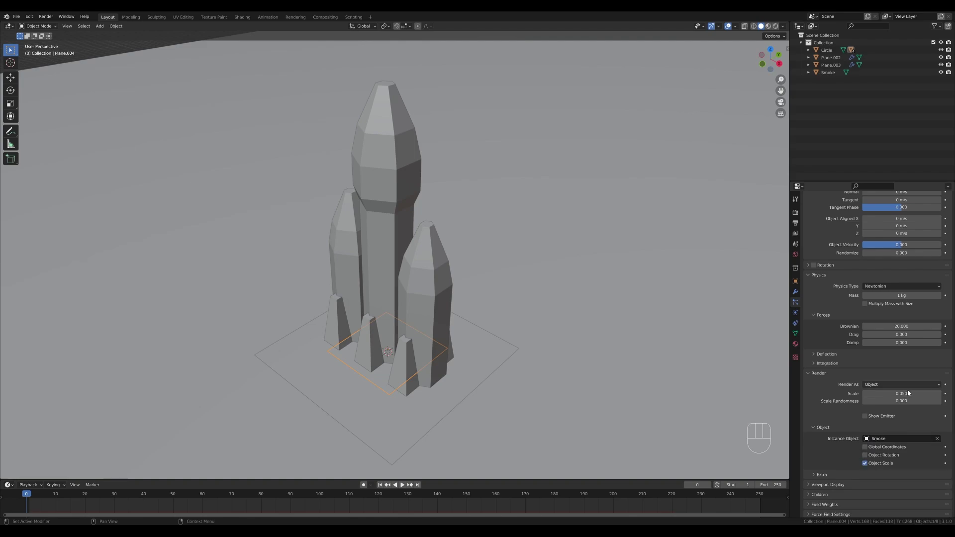
- Set the particle render Scale to 1.260 and Scale Randomness to 1, previewing the smoke at frame 18
mouse_move(901, 393)
left_mouse_down()
mouse_move(918, 394)
mouse_move(902, 394)
left_mouse_up()
mouse_move(52, 495)
left_mouse_down()
mouse_move(92, 495)
mouse_move(58, 495)
left_mouse_up()
mouse_move(493, 279)
middle_mouse_down()
mouse_move(511, 294)
mouse_move(496, 295)
middle_mouse_up()
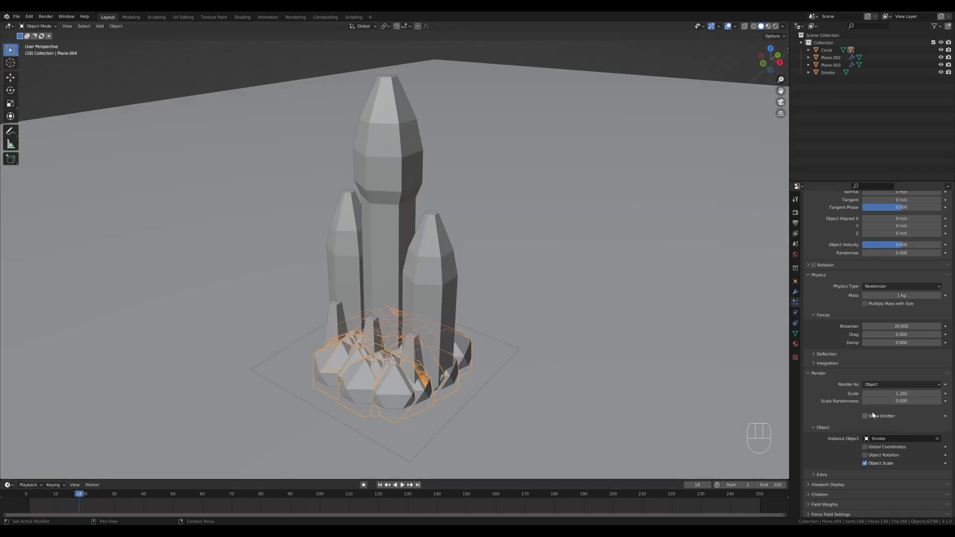
left_click_drag(868, 404, 942, 403)
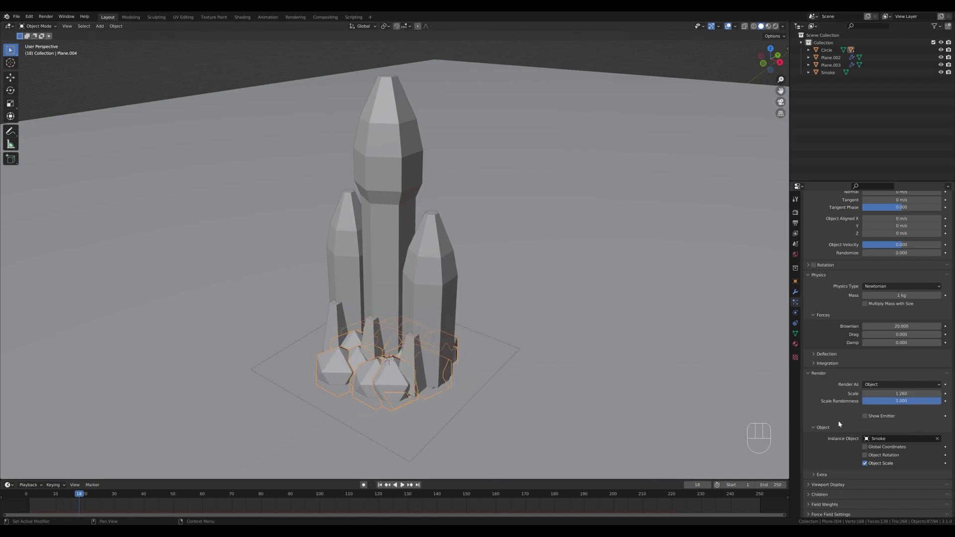
- Enable particle Rotation with Randomize at 1 and Randomize Phase at 2
scroll(839, 434, "up", 1)
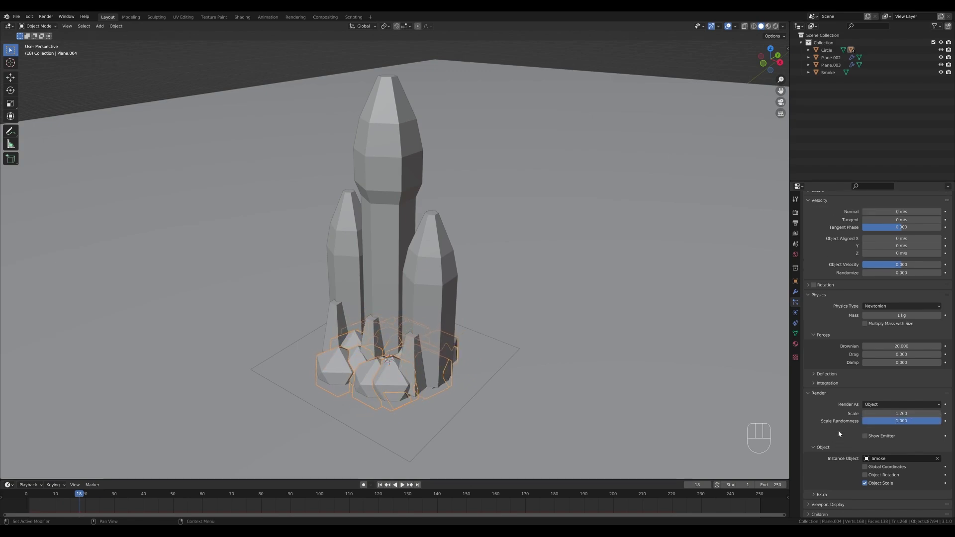
left_click(808, 285)
left_click_drag(874, 304, 943, 307)
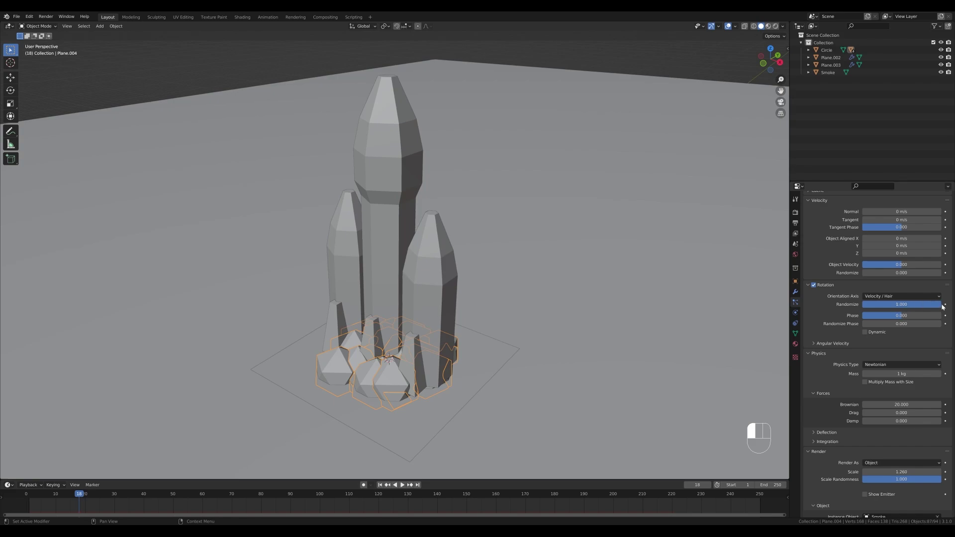
left_click_drag(890, 324, 943, 323)
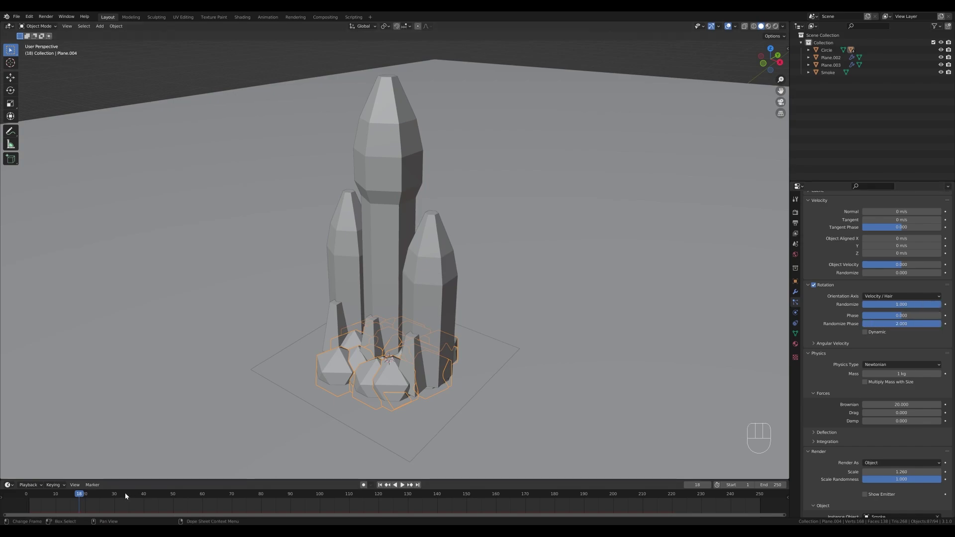
- Play the simulation to check the smoke chunks around the base of the rocket
scroll(437, 325, "down", 4)
key("space")
left_click(544, 336)
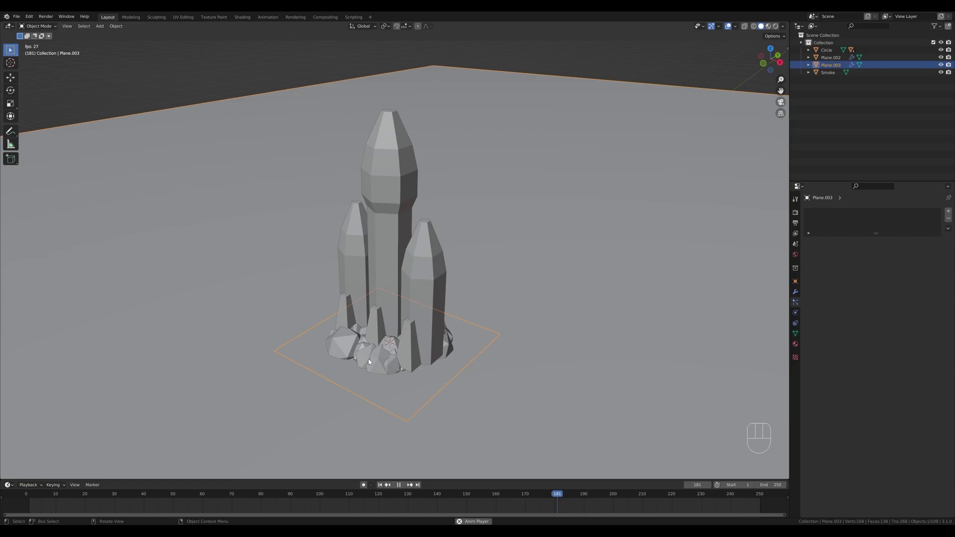
key("space")
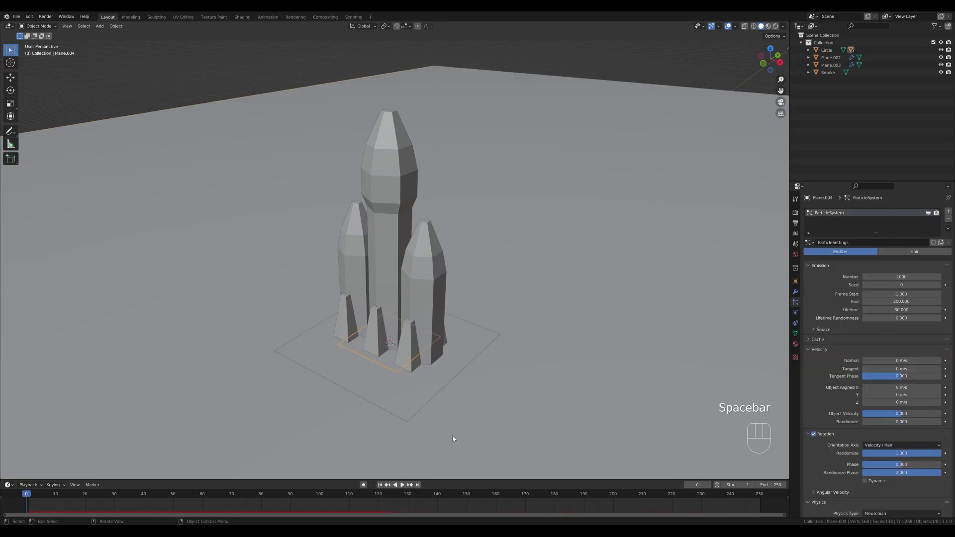
- Insert a Location keyframe on the rocket body at frame 60
scroll(413, 258, "down", 2)
left_click(392, 214)
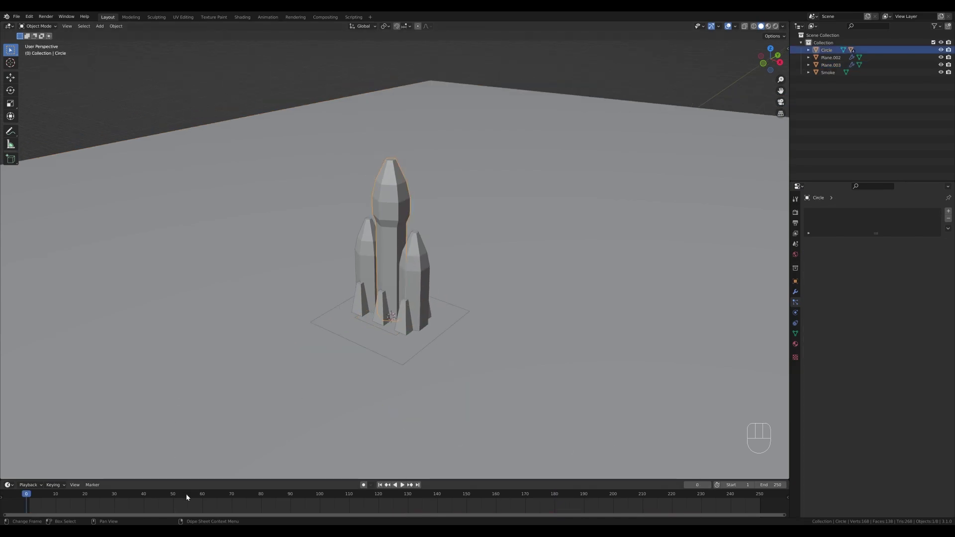
left_click_drag(166, 498, 202, 499)
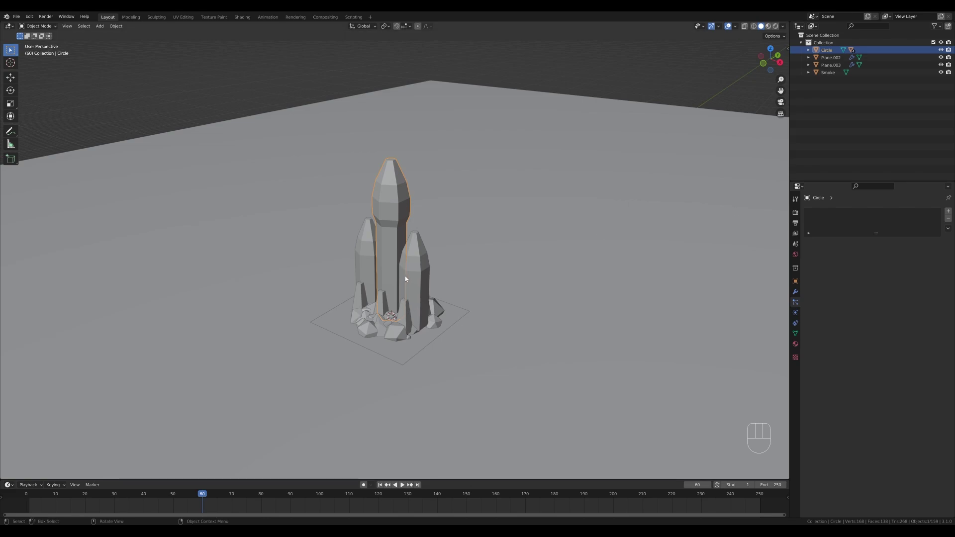
key("i")
left_click(350, 279)
- Go to frame 120 and create a TrueIsocam camera for a mathematically correct isometric view
left_click_drag(318, 496, 378, 495)
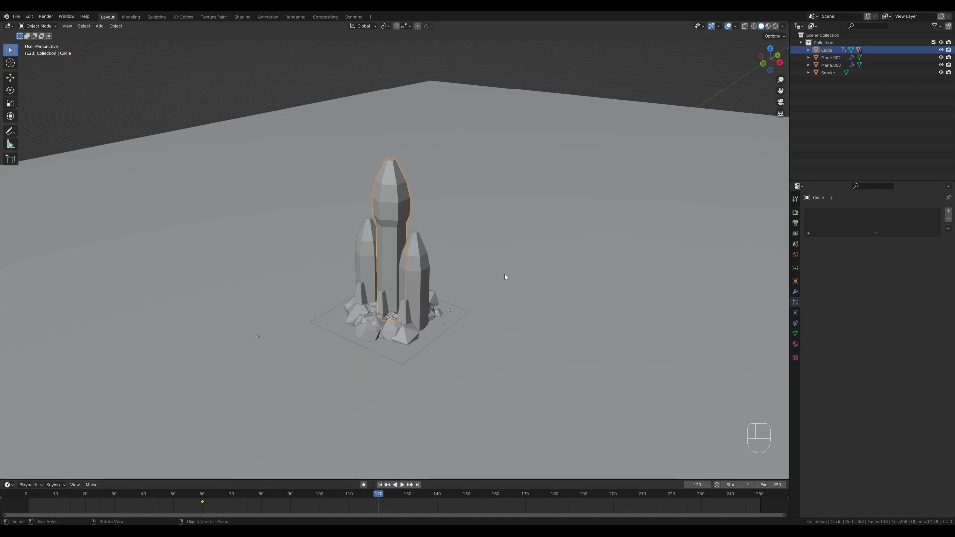
scroll(465, 243, "down", 3)
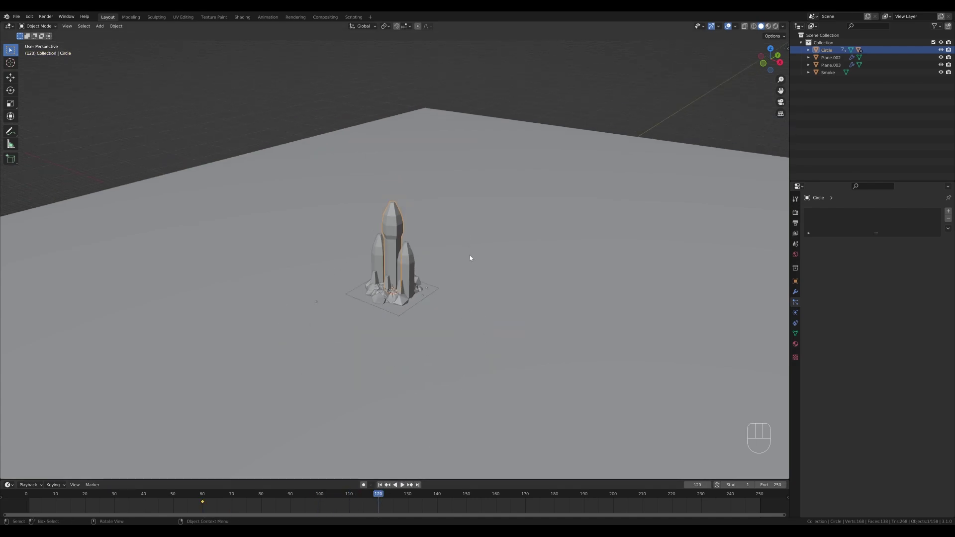
key("n")
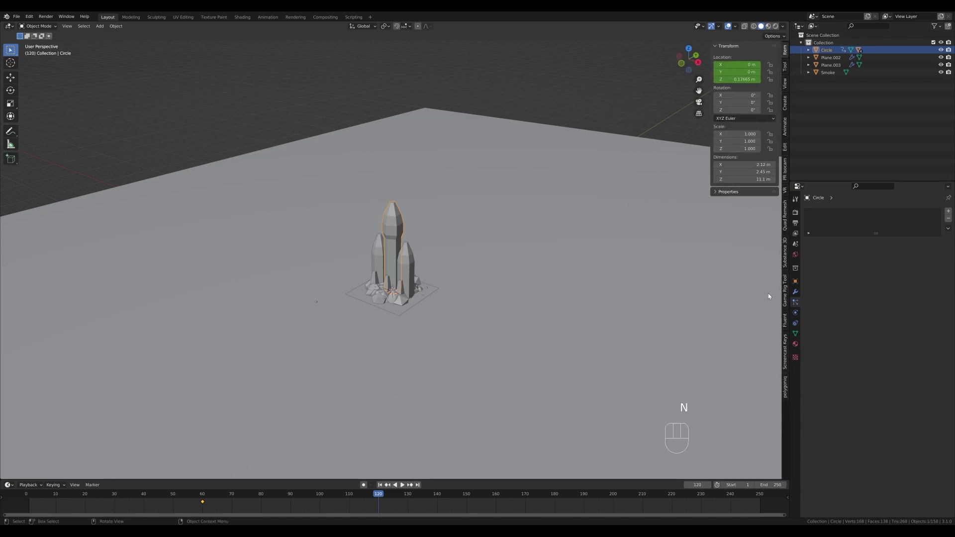
left_click(786, 172)
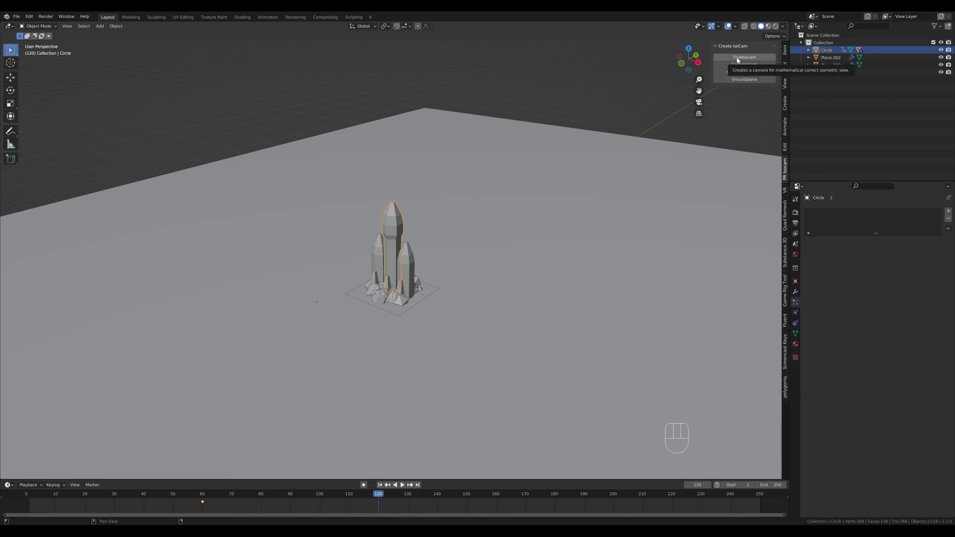
left_click(737, 58)
- Set the output resolution to 1600 by 1200 px
left_click(796, 223)
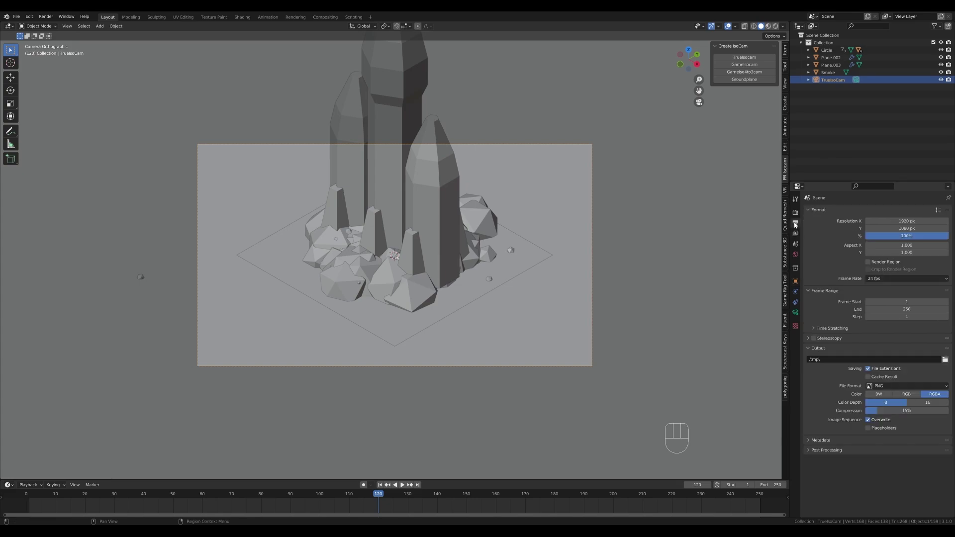
left_click(911, 221)
type("1600")
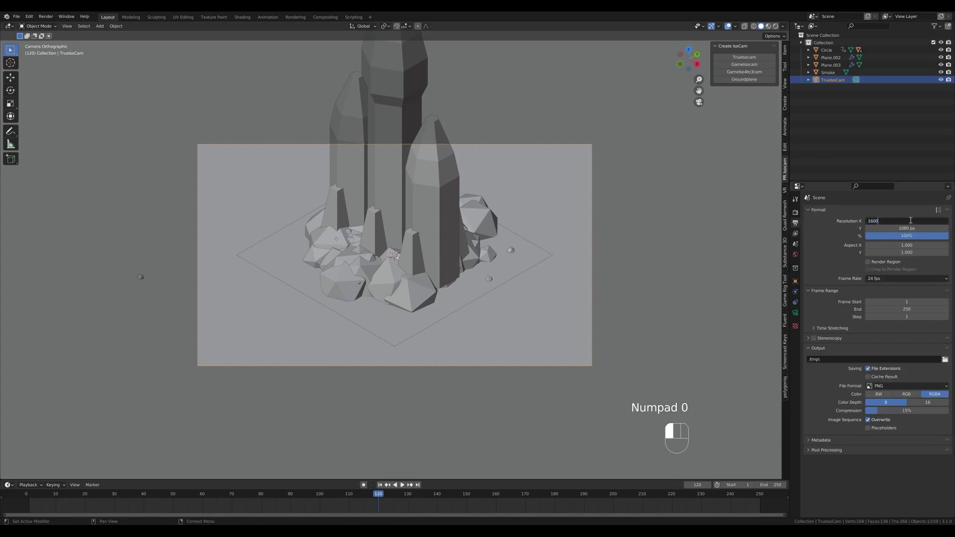
key("Tab")
type("1200")
key("Return")
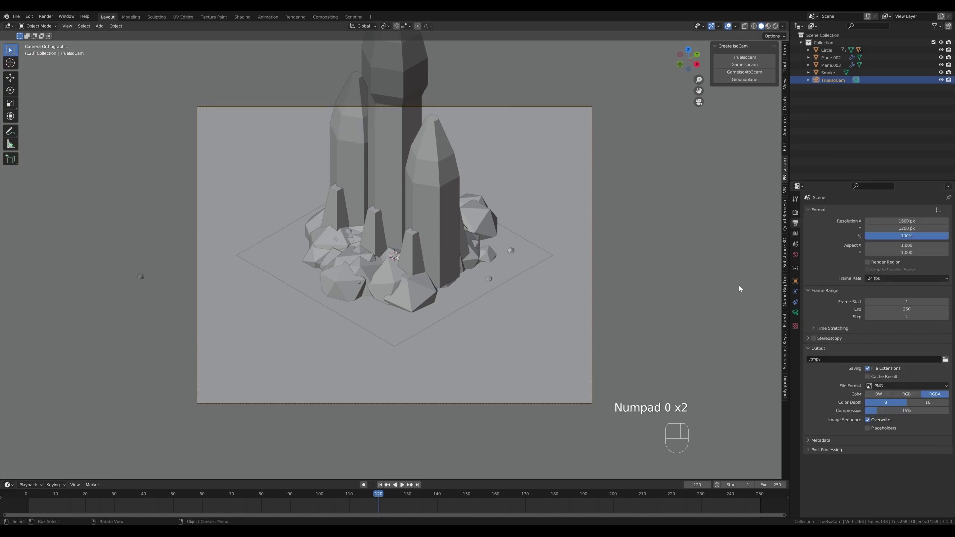
- Set the isometric camera's orthographic scale to 18 and raise the camera about 4.1 m along Z
left_click(795, 312)
left_click(896, 247)
type("18")
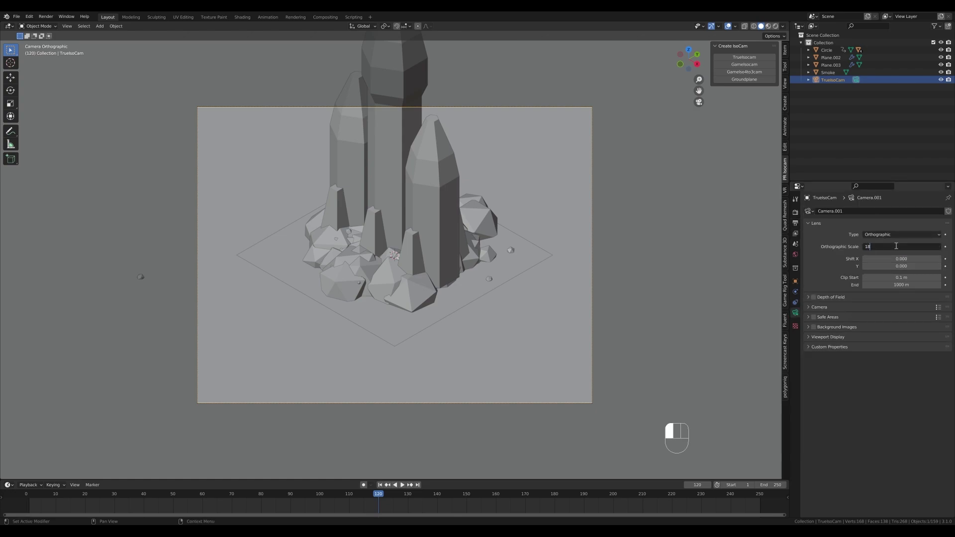
key("Return")
key("g")
key("z")
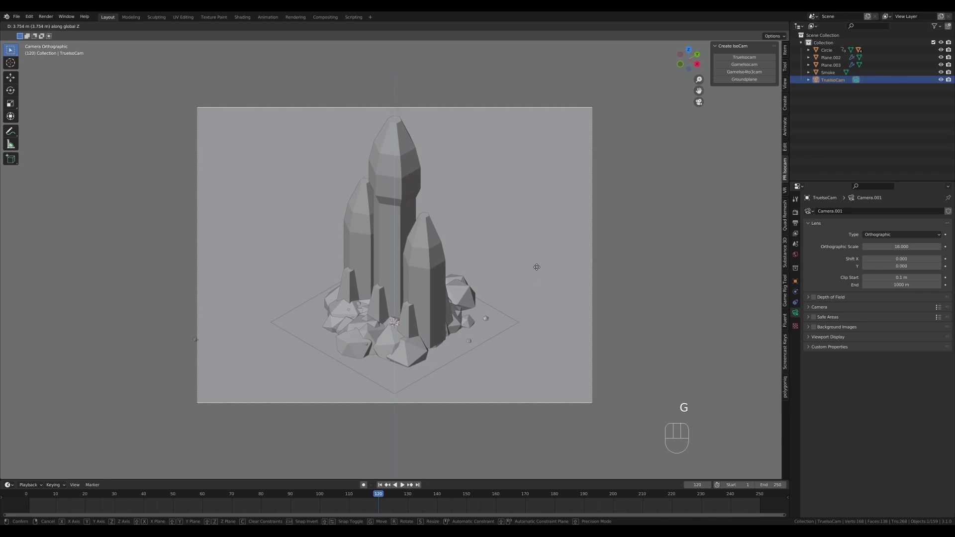
key("ctrl+z")
key("g")
key("z")
left_click(510, 260)
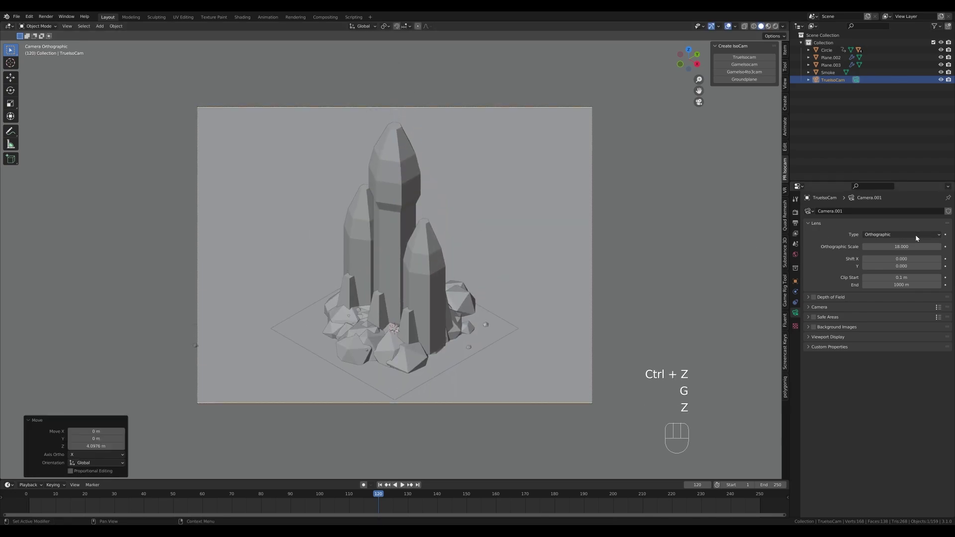
- Set the camera's orthographic scale to 22 and raise the camera about 0.49 m further along Z
left_click_drag(891, 247, 901, 247)
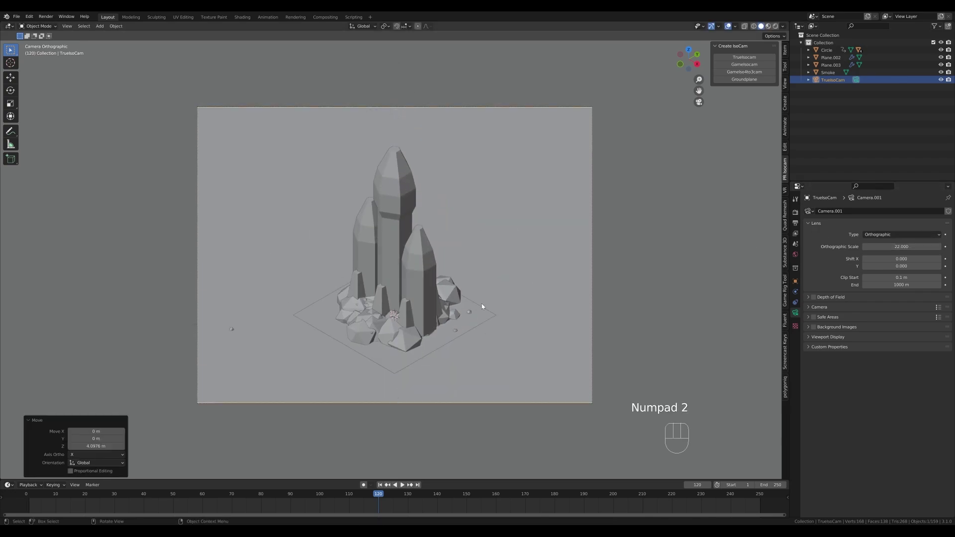
key("g")
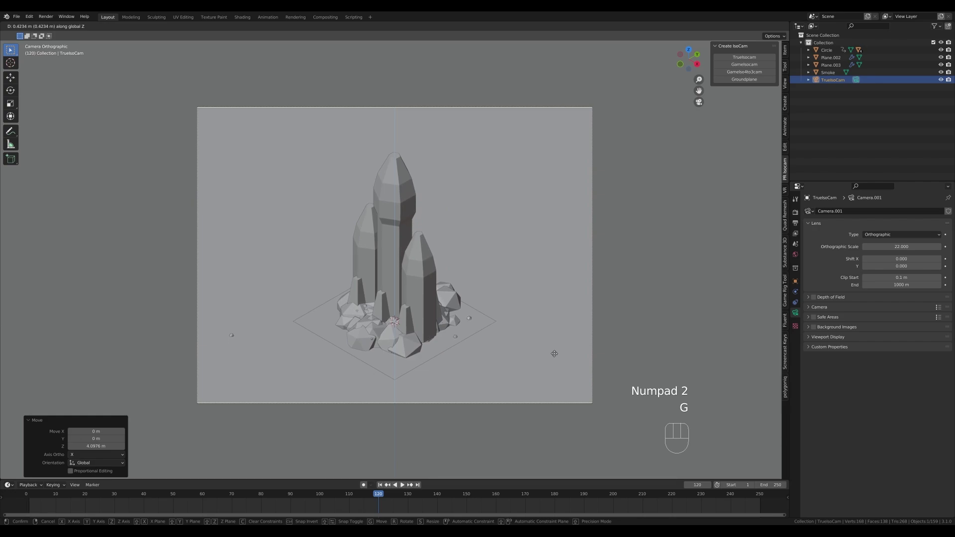
left_click(554, 353)
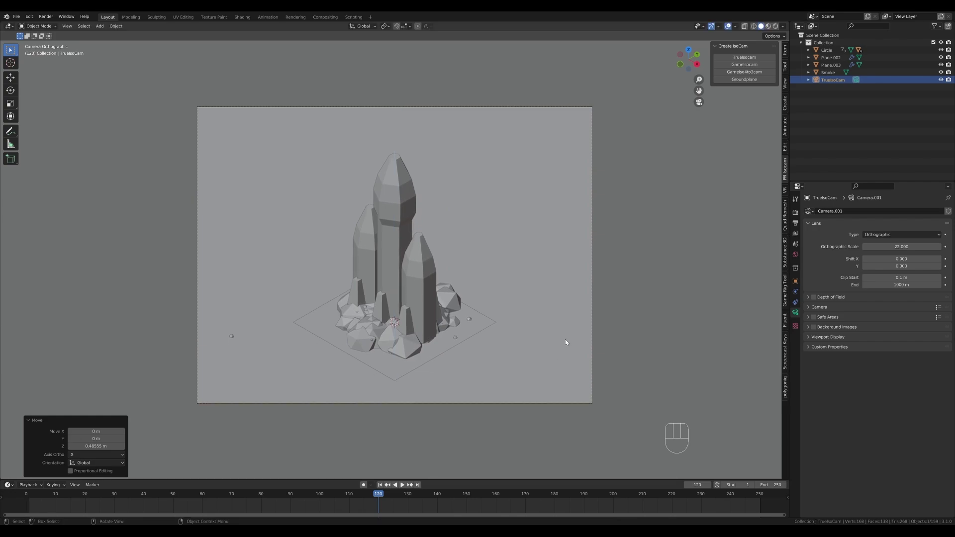
- Raise the rocket body about 18.8 m along Z, above the camera frame
left_click(388, 245)
scroll(464, 318, "down", 3)
key("g")
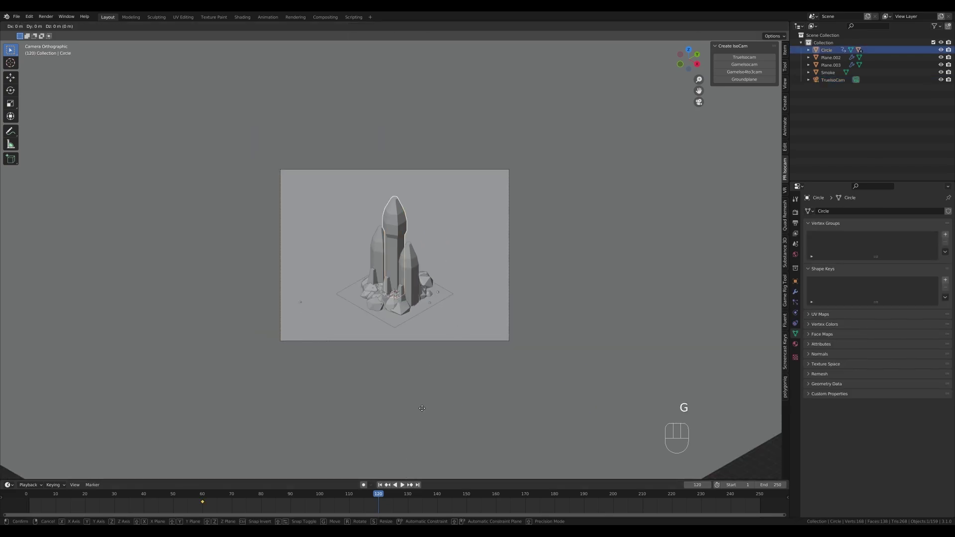
key("z")
left_click(413, 215)
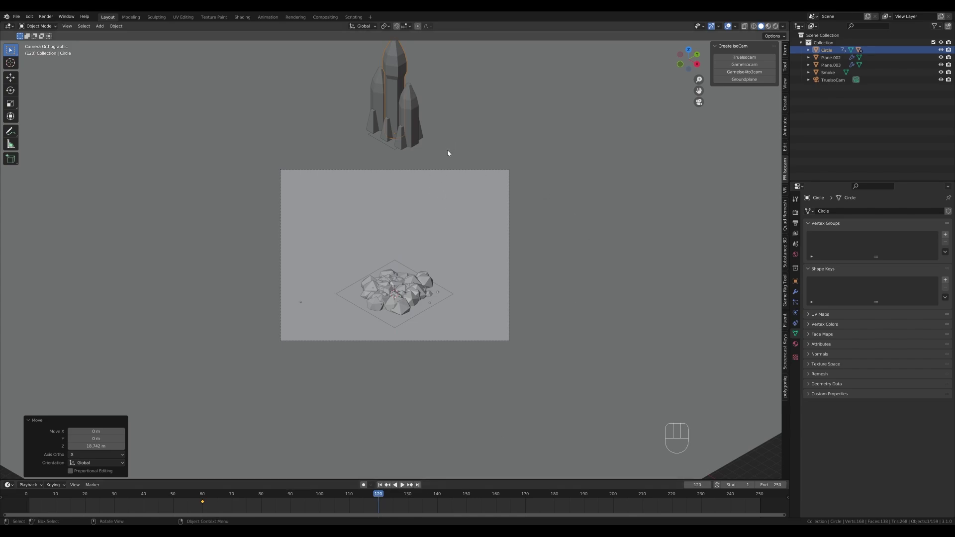
- Raise the rocket body another 1.7 m along Z and insert a Location keyframe for it at frame 120
scroll(438, 195, "down", 2)
key("g")
key("z")
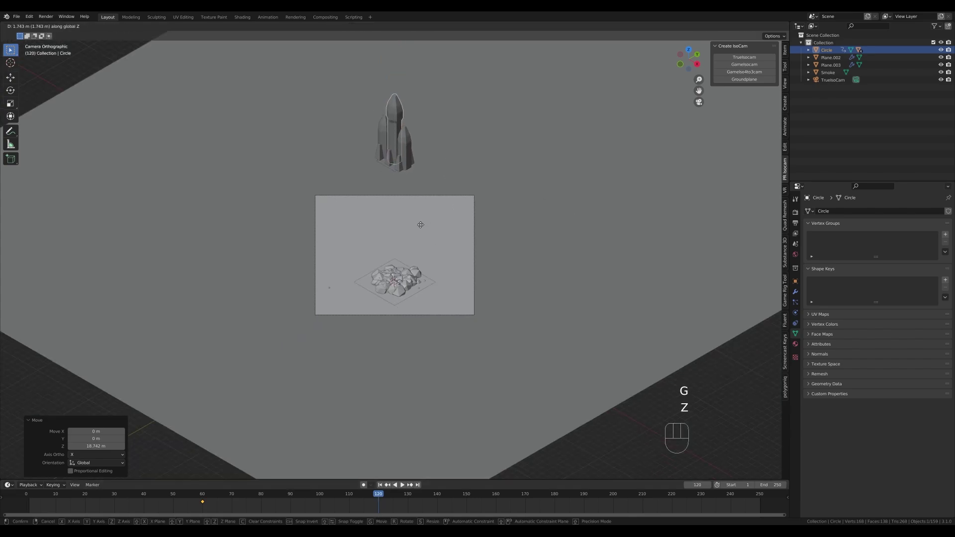
left_click(421, 221)
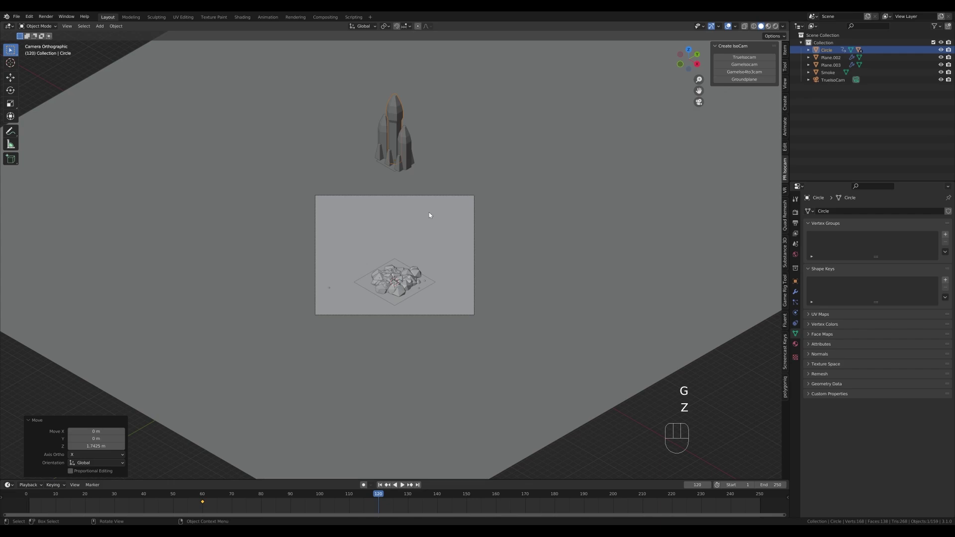
key("ctrl+a")
left_click(405, 216)
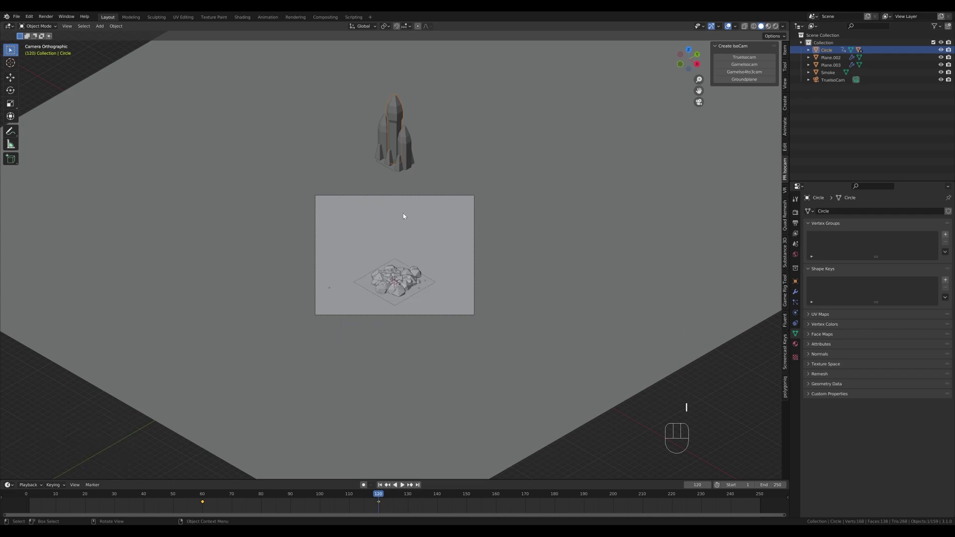
- Play the animation from just before frame 60 to check the rocket's lift-off and smoke trail
left_click(199, 494)
key("space")
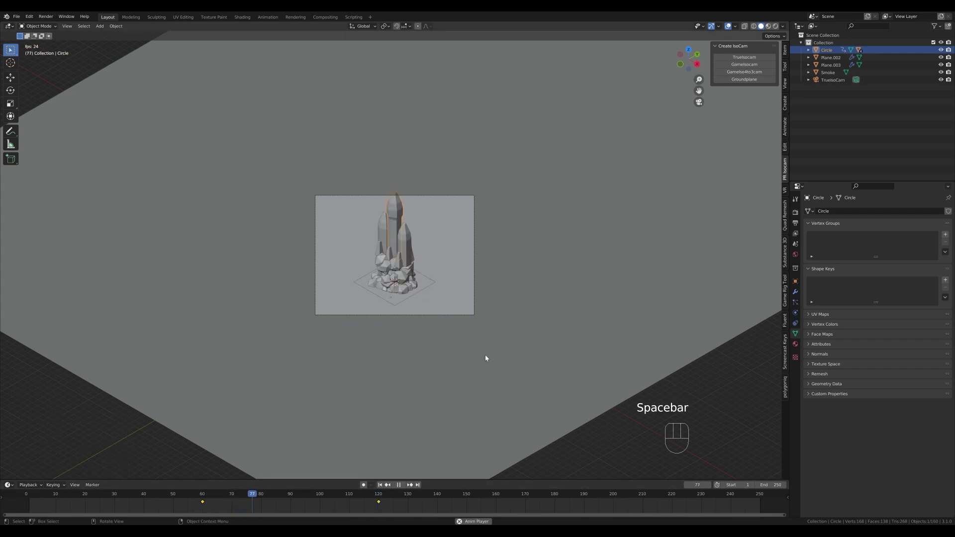
key("space")
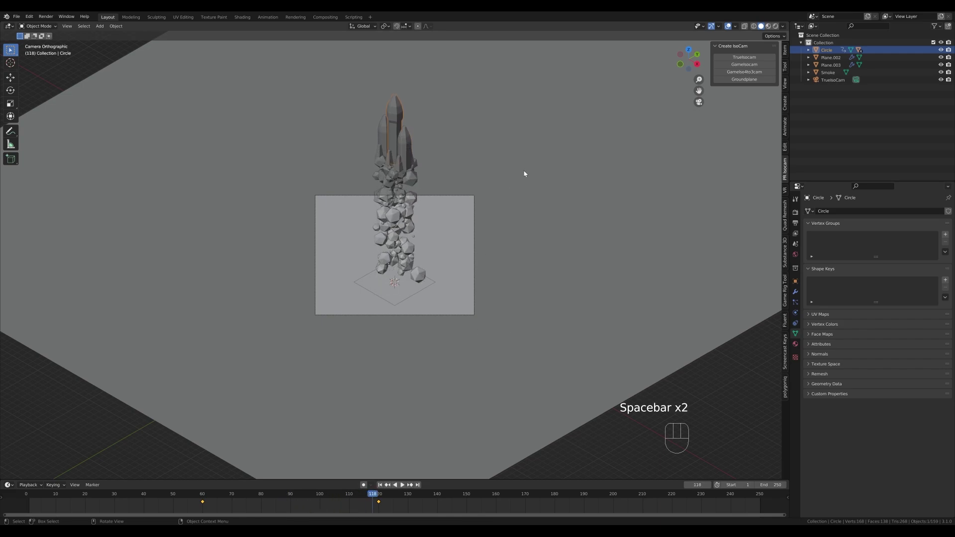
key("space")
key("space")
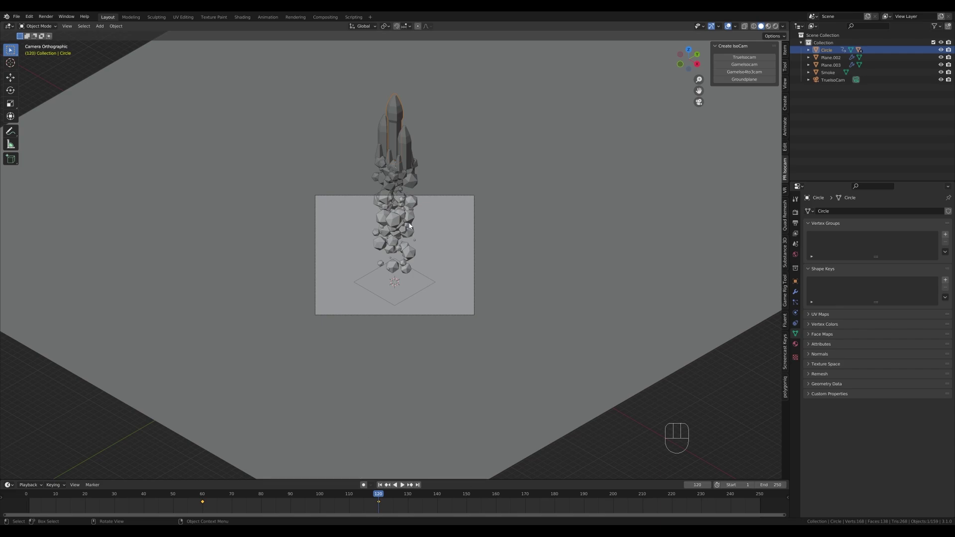
- Reduce the render scale of the smoke emitter's particles to about 0.964
left_click(392, 183)
scroll(703, 331, "down", 1)
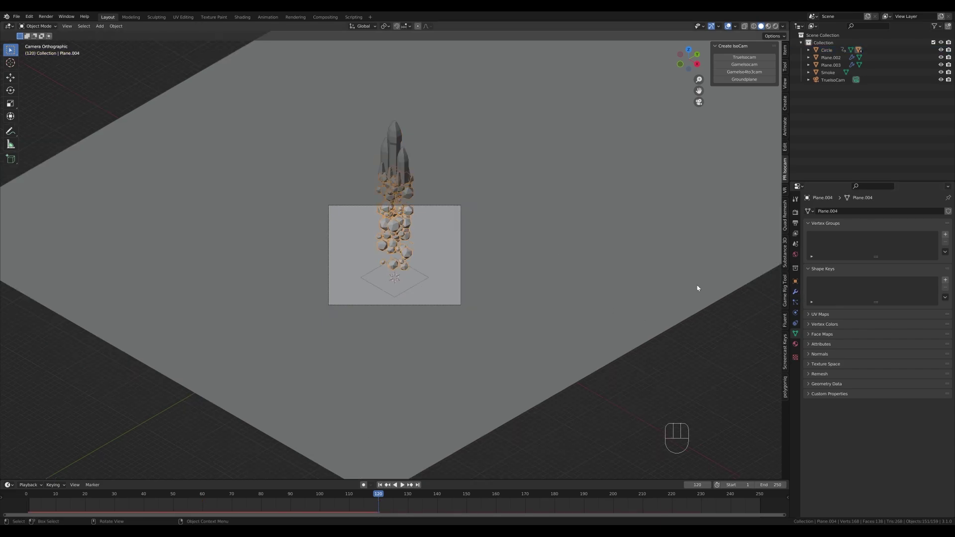
scroll(697, 288, "up", 2)
left_click(795, 292)
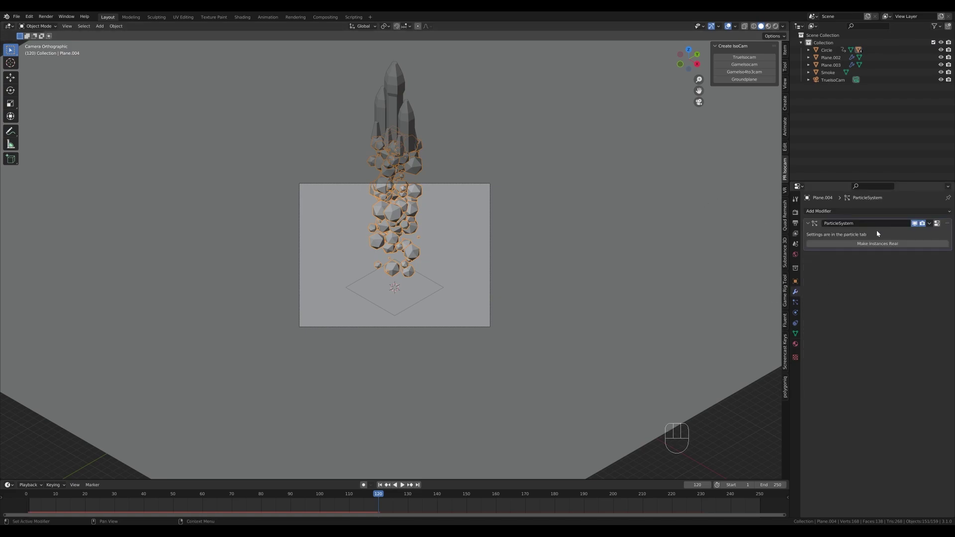
left_click(795, 302)
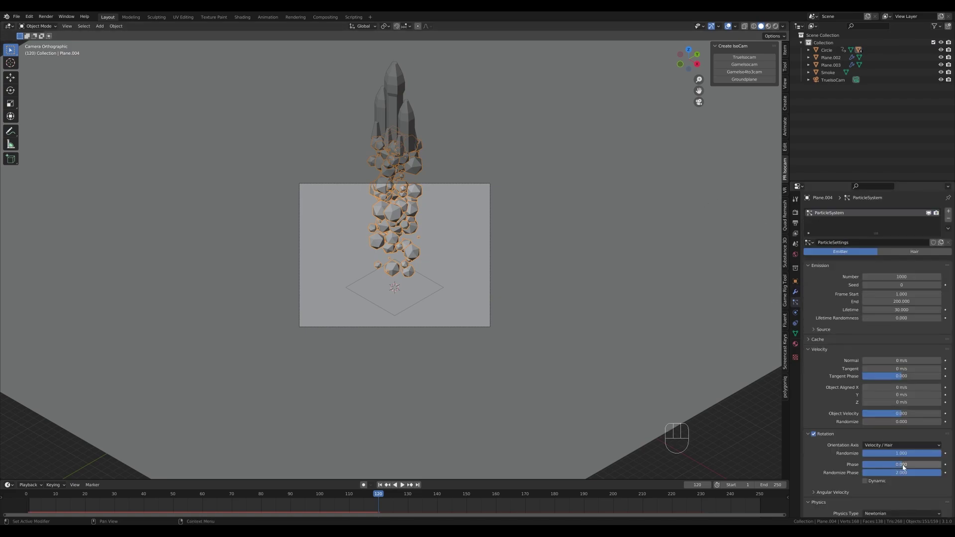
scroll(846, 448, "down", 7)
left_click_drag(901, 452, 891, 452, "shift")
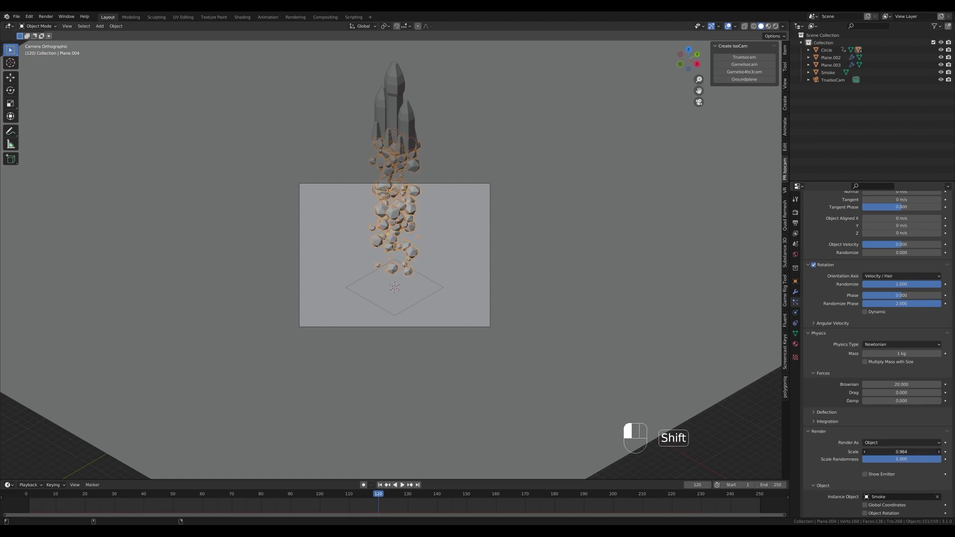
- Go to frame 60, set the smoke particles' render scale to 0.617 and keyframe it
left_click(26, 495)
left_click(29, 486)
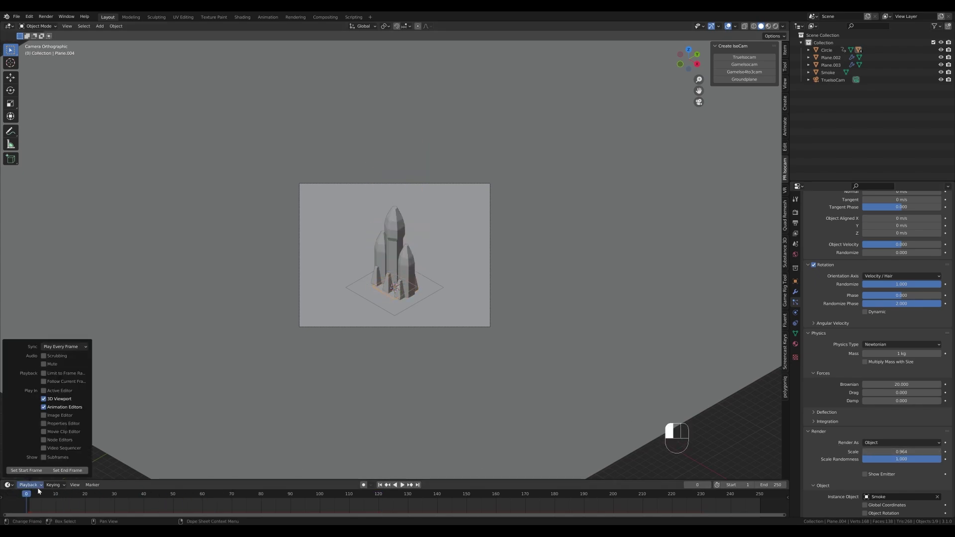
left_click_drag(45, 497, 196, 497)
left_click_drag(902, 452, 892, 451, "shift")
mouse_move(196, 498)
left_mouse_down()
mouse_move(233, 499)
mouse_move(203, 501)
left_mouse_up()
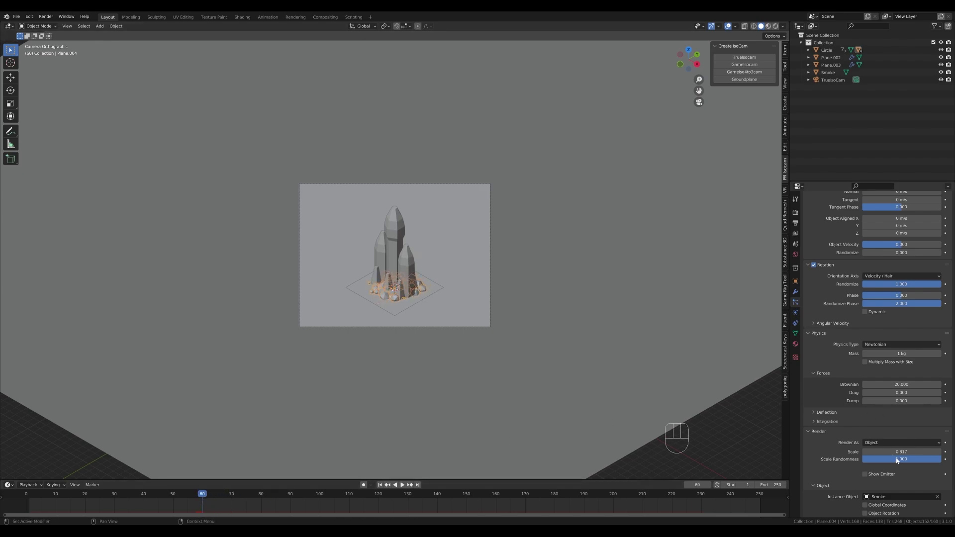
key("i")
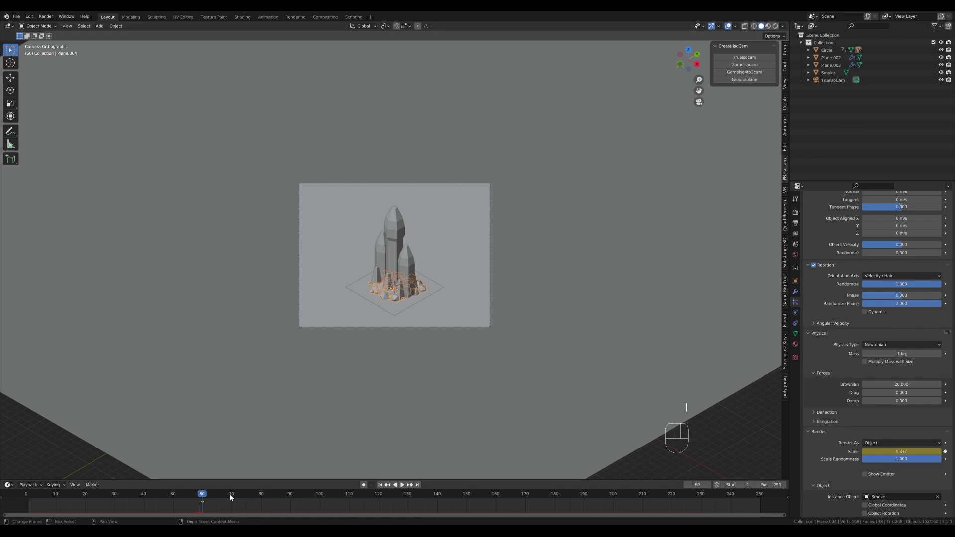
- Go to frame 95, raise the smoke particles' render scale to about 1.647 and keyframe it
left_click_drag(231, 497, 304, 500)
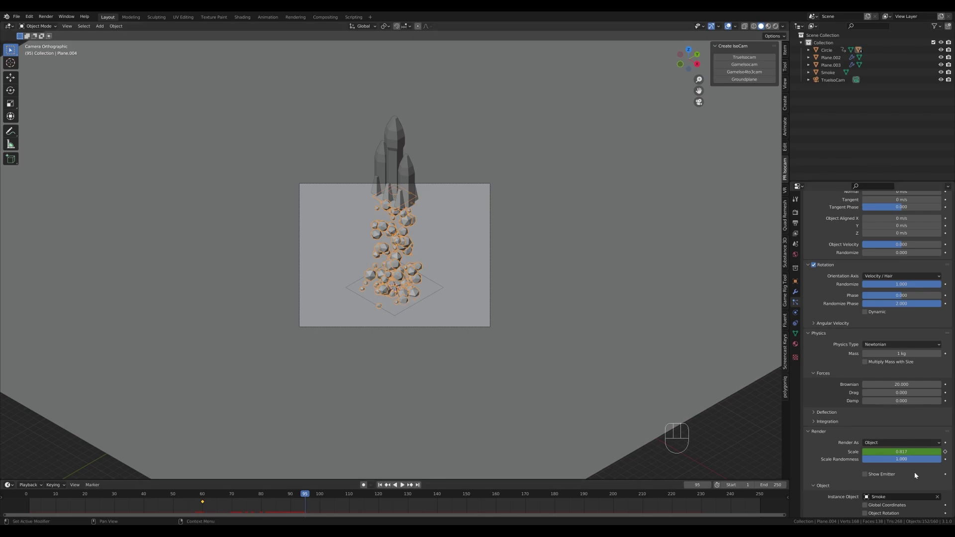
left_click_drag(902, 451, 925, 452)
key("i")
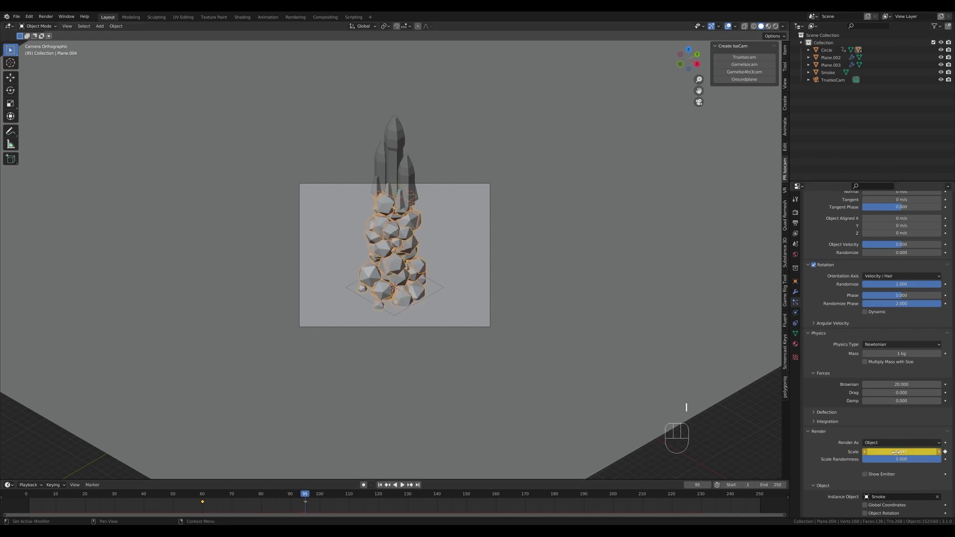
- Play the lift-off to check how the smoke chunks grow in size
left_click(180, 494)
key("space")
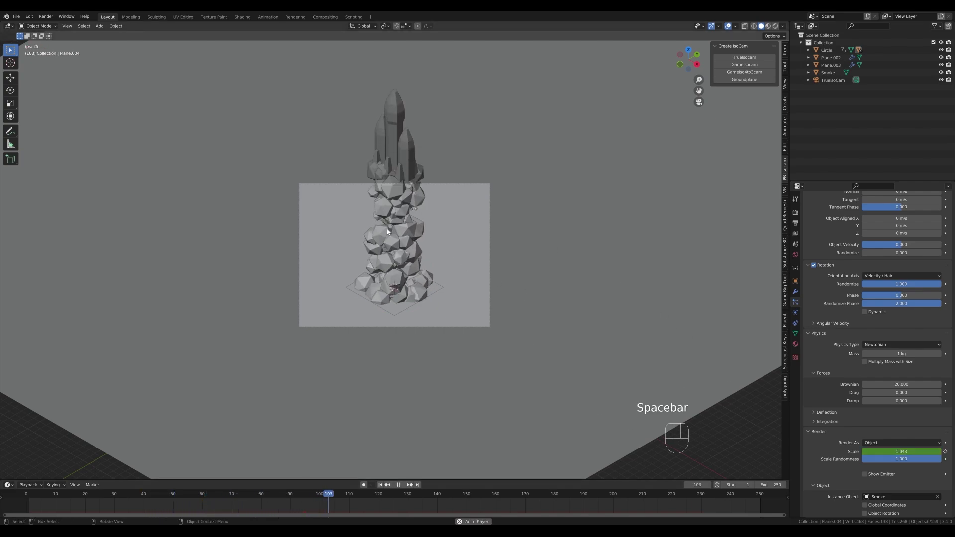
key("space")
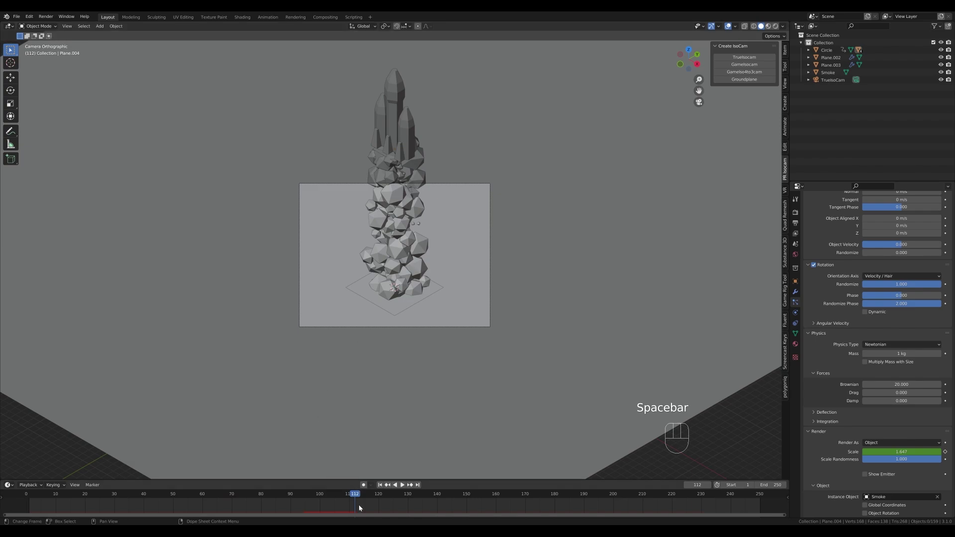
- Scrub to frame 150 and set the animation's end frame to 150
left_click_drag(357, 498, 467, 508)
left_click(775, 482)
type("150")
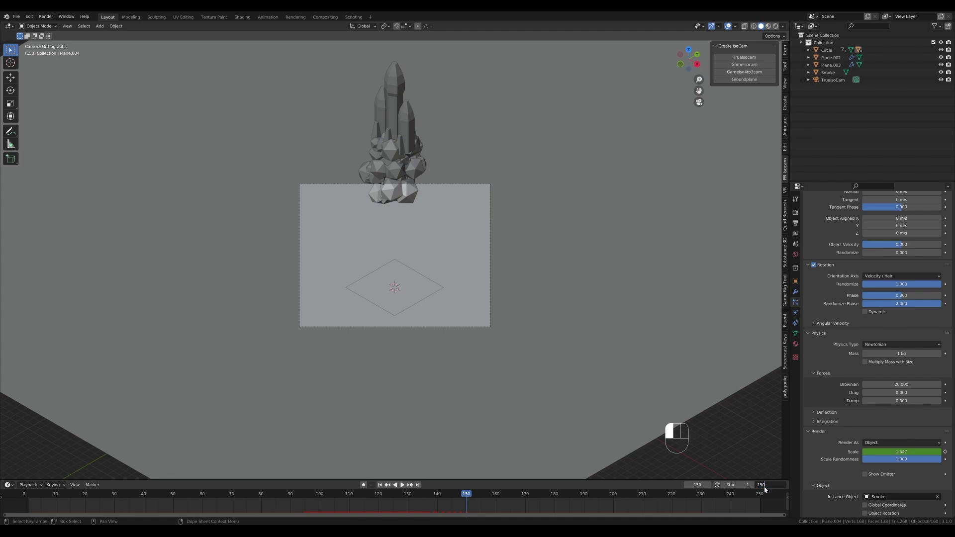
key("Return")
- Set the output frame rate to 30 fps
left_click(795, 212)
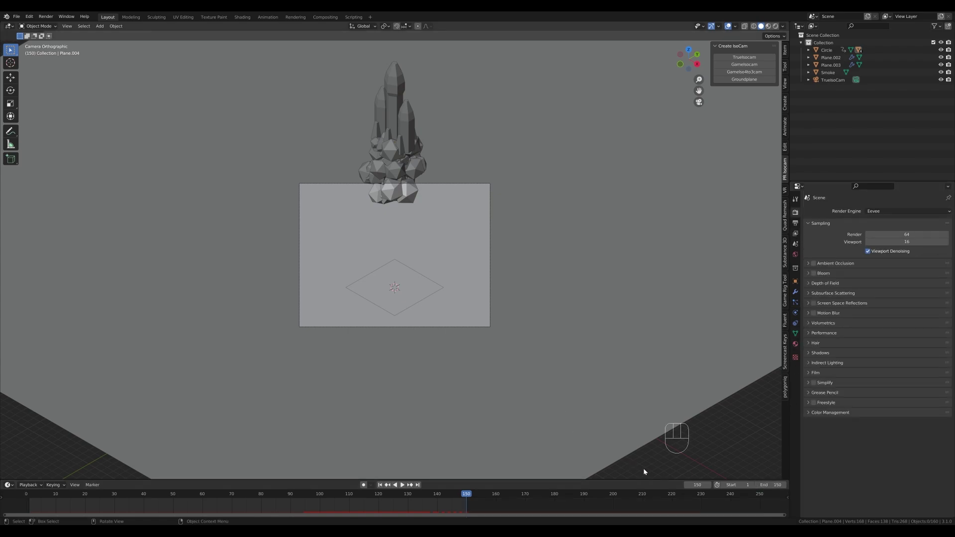
left_click(795, 223)
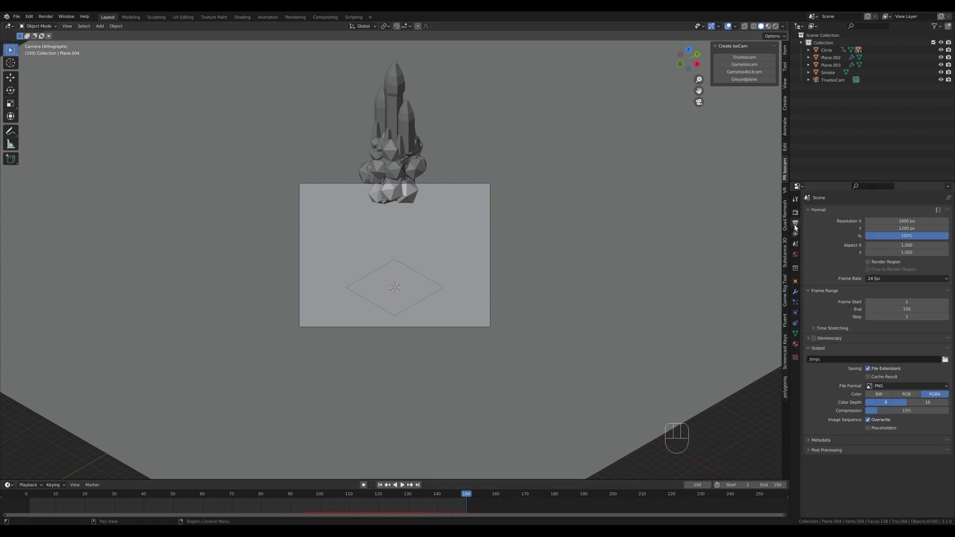
left_click(895, 279)
left_click(889, 317)
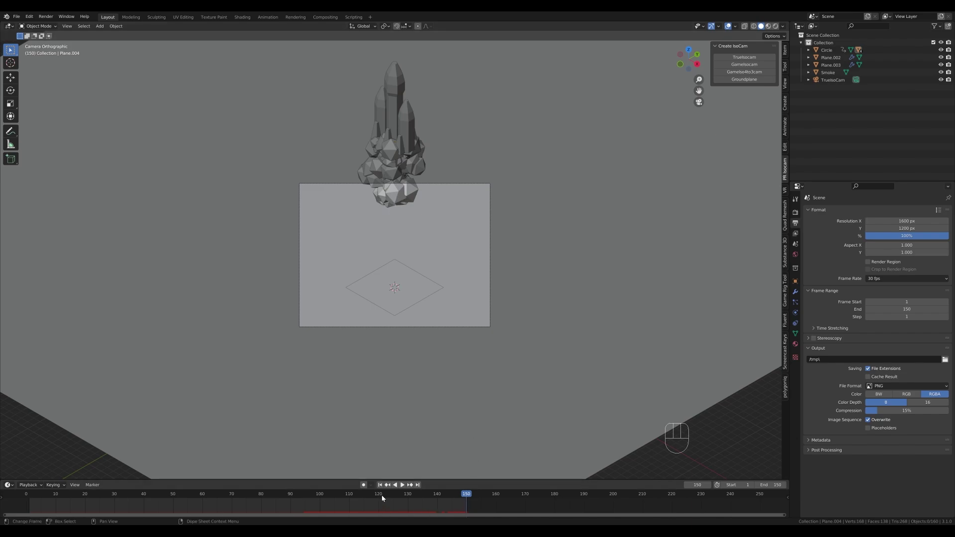
- At frame 120, raise the rocket body about 5.1 m more along Z and insert a new Location keyframe
left_click(394, 86)
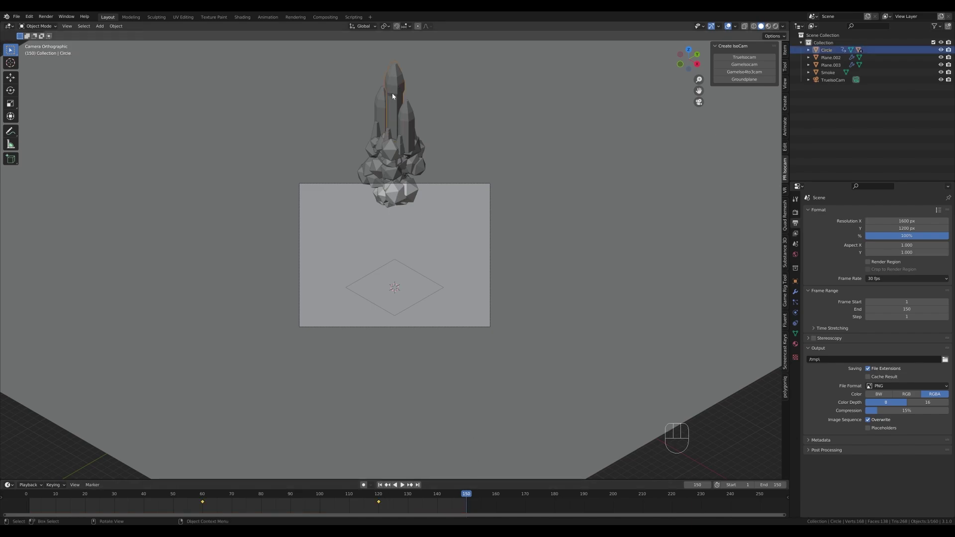
left_click(379, 498)
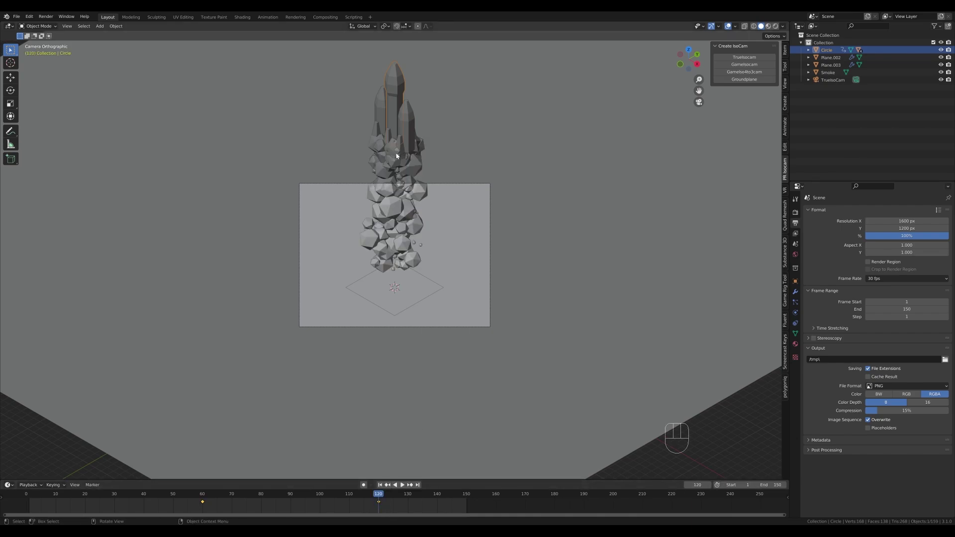
scroll(437, 272, "down", 2)
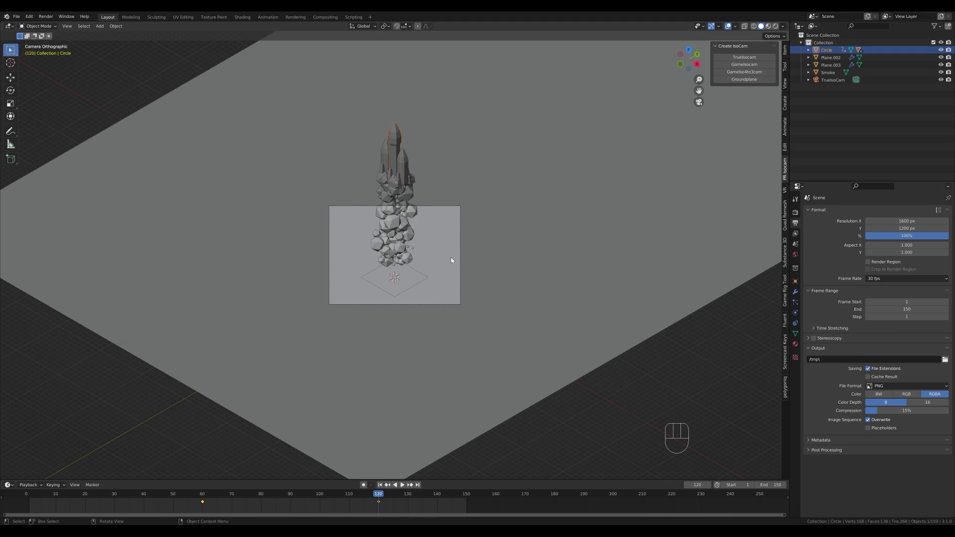
key("g")
key("z")
left_click(450, 218)
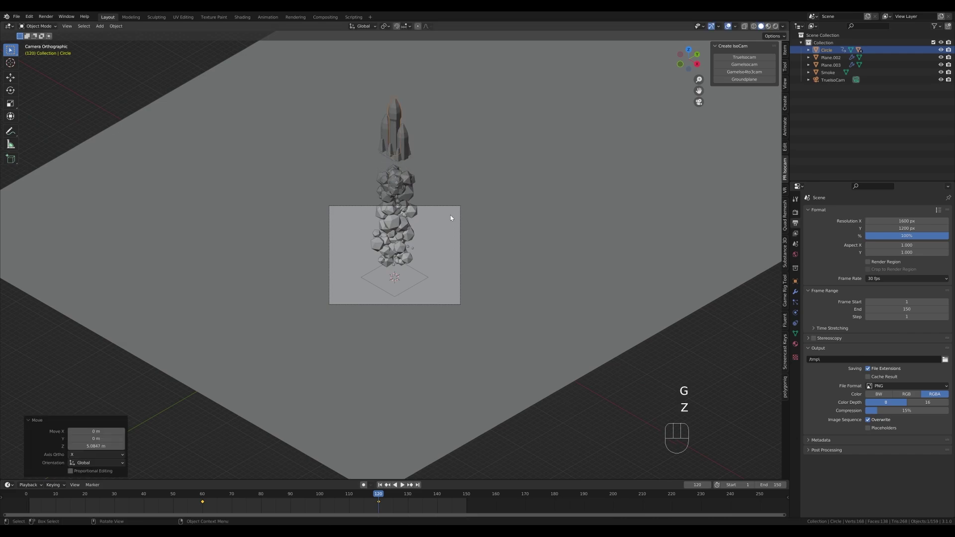
key("i")
left_click(450, 216)
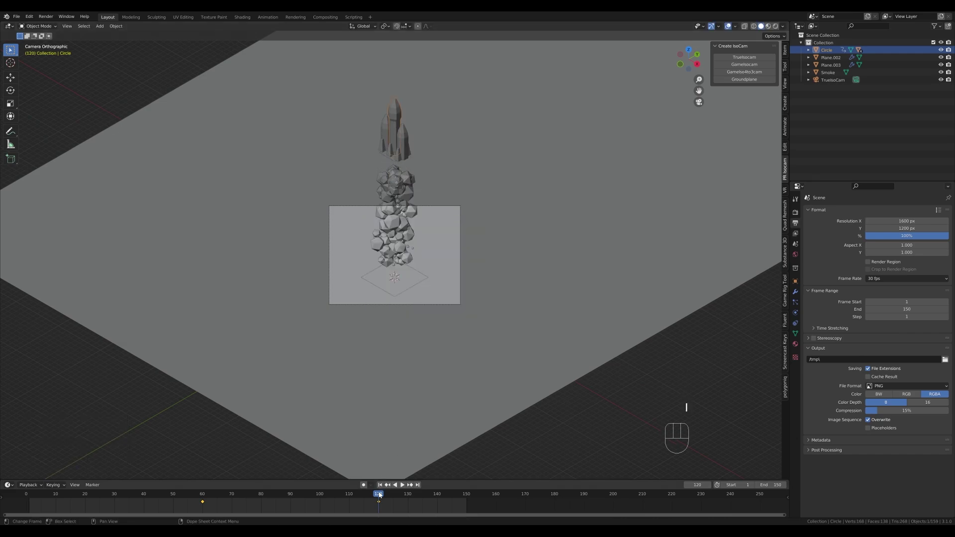
- Switch to the Animation workspace and turn its smaller 3D viewport into a Graph Editor
scroll(454, 180, "up", 1)
left_click(267, 17)
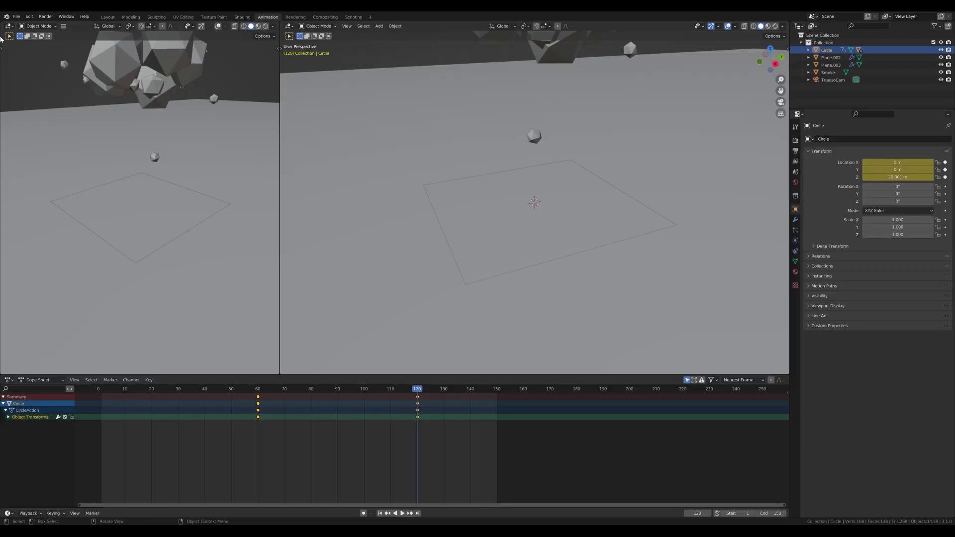
left_click(9, 26)
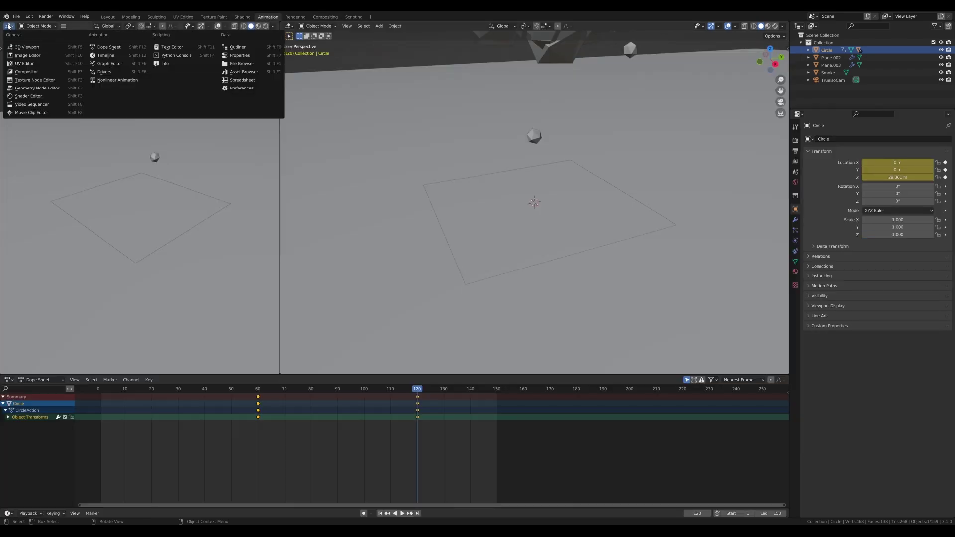
left_click(109, 64)
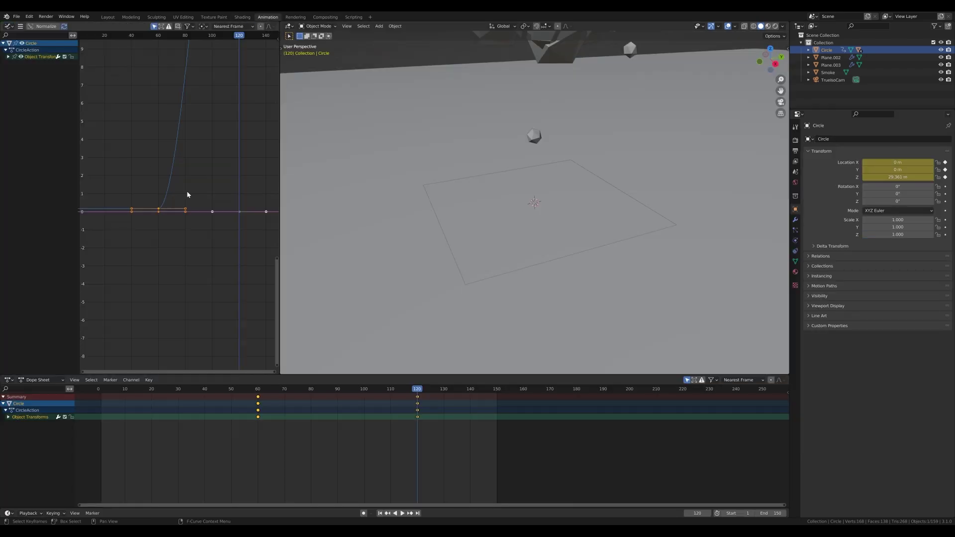
- Expand the rocket body's object transforms in the Graph Editor and delete the X and Y Location channels
left_click(8, 57)
scroll(570, 147, "down", 6)
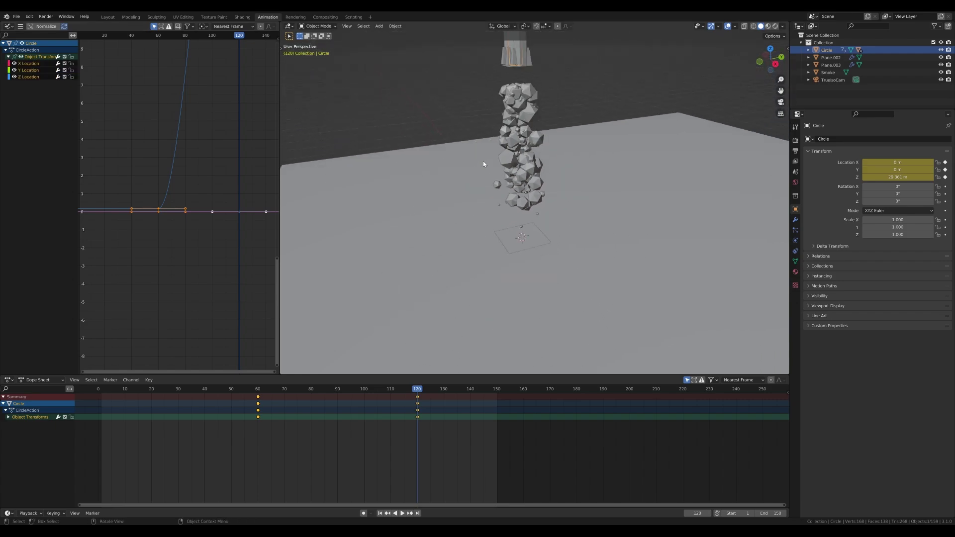
middle_click_drag(484, 163, 589, 139)
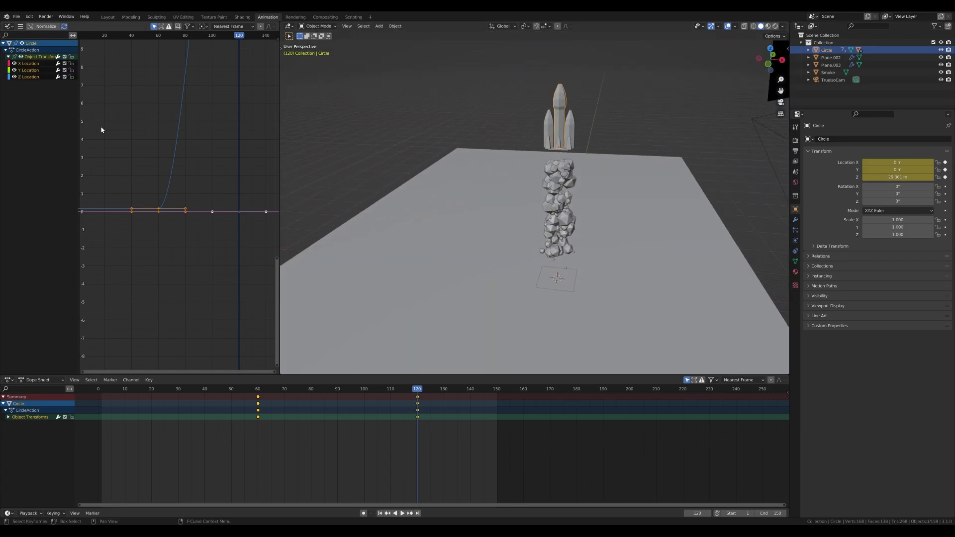
left_click(26, 70)
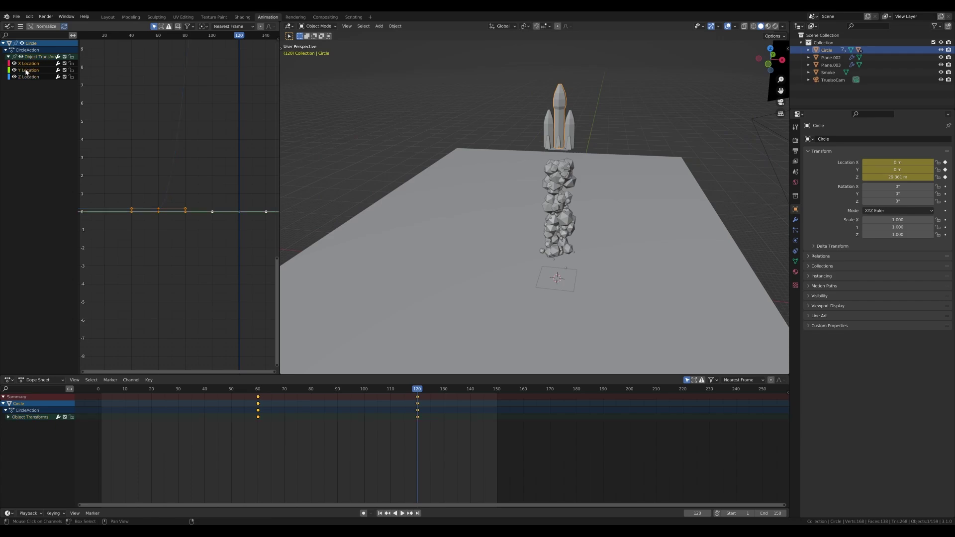
key("x")
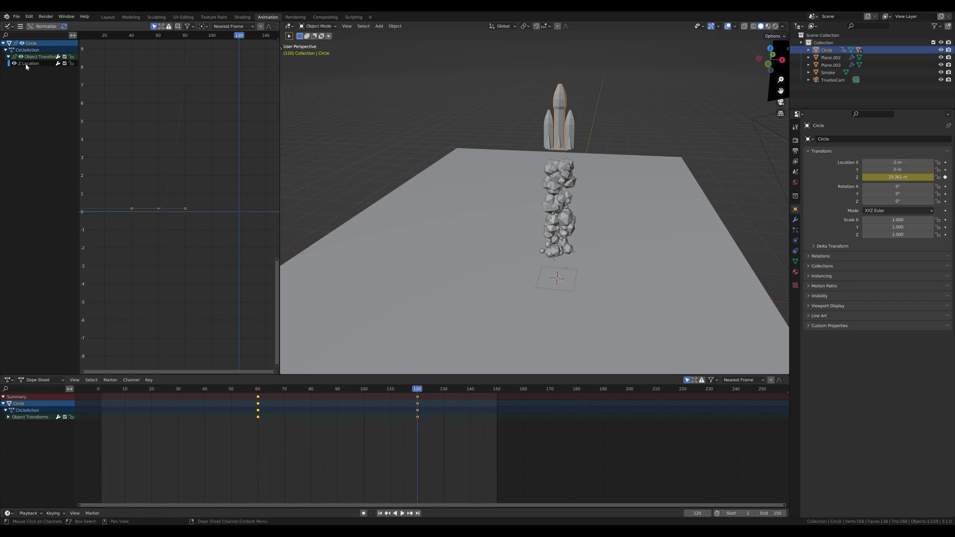
- Stretch the outgoing handle of the frame 60 keyframe on the Z Location curve horizontally to about frame 113
left_click(25, 63)
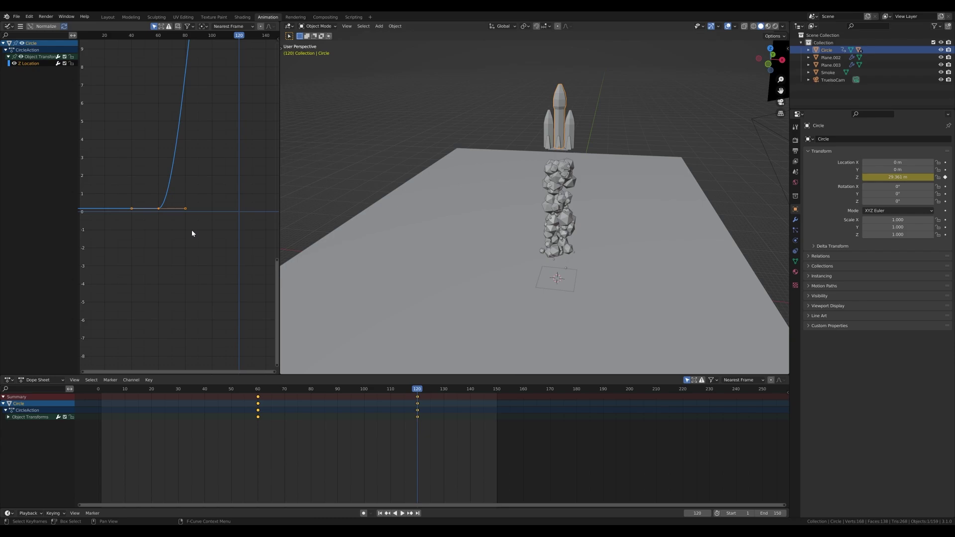
key("Home")
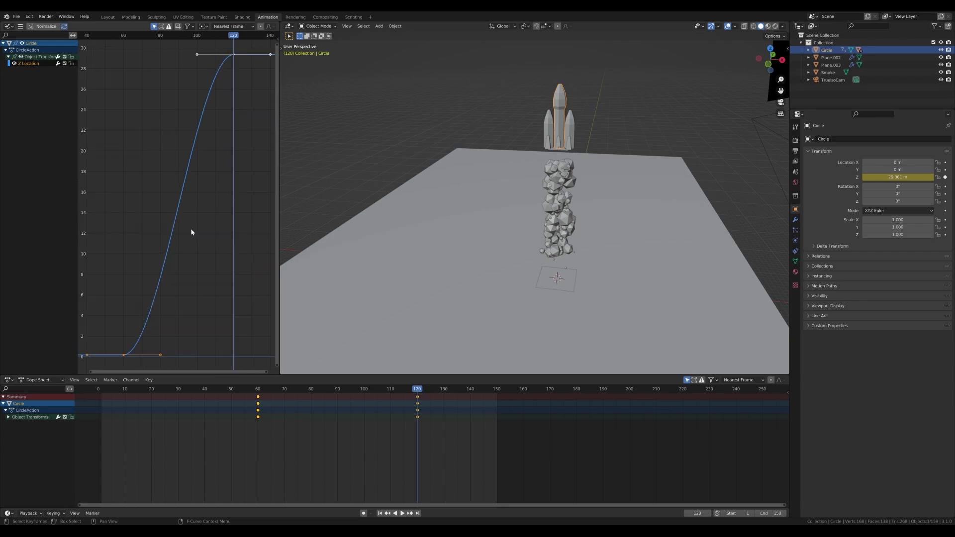
left_click(132, 356)
key("g")
key("x")
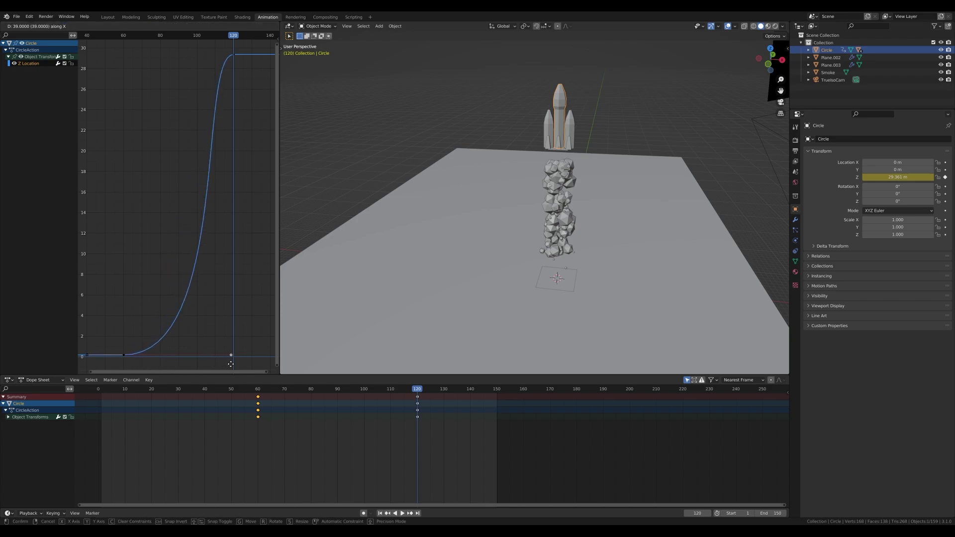
left_click(158, 109)
- Play the animation from its start to check the rocket's acceleration during lift-off
key("shift+Left")
key("space")
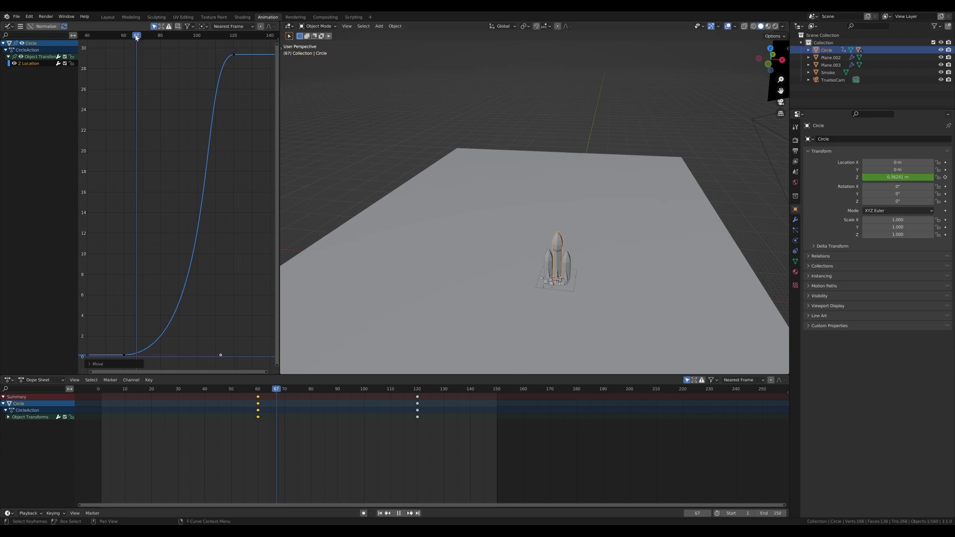
middle_click_drag(466, 205, 603, 241)
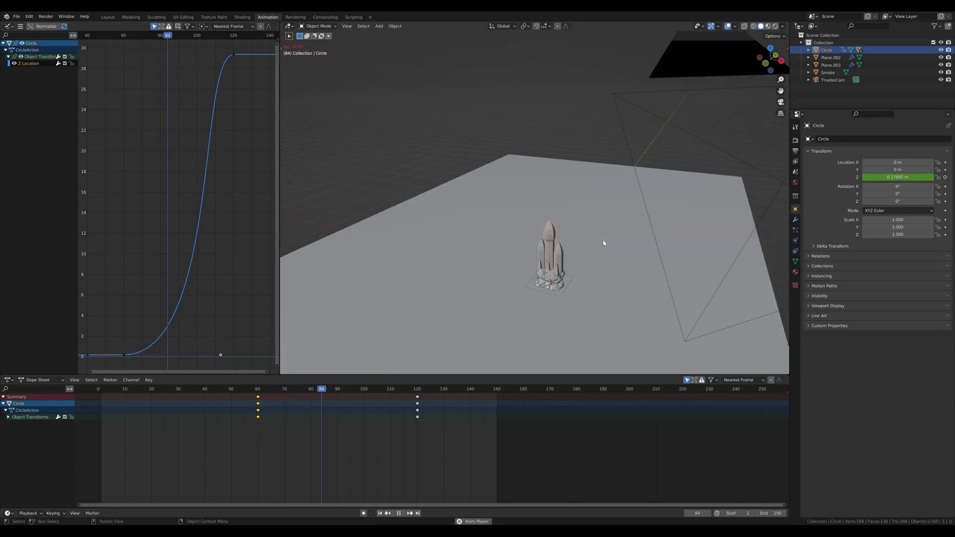
key("space")
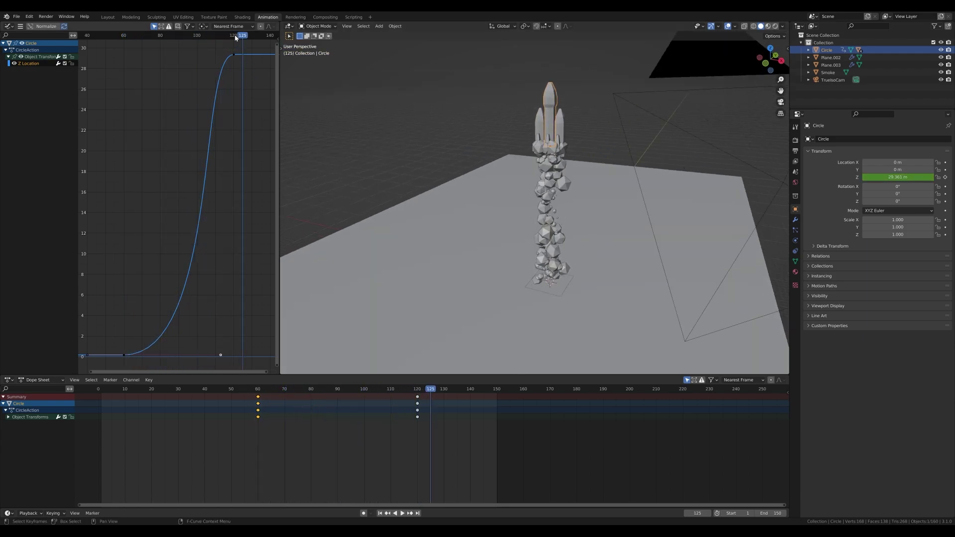
key("shift+Left")
key("space")
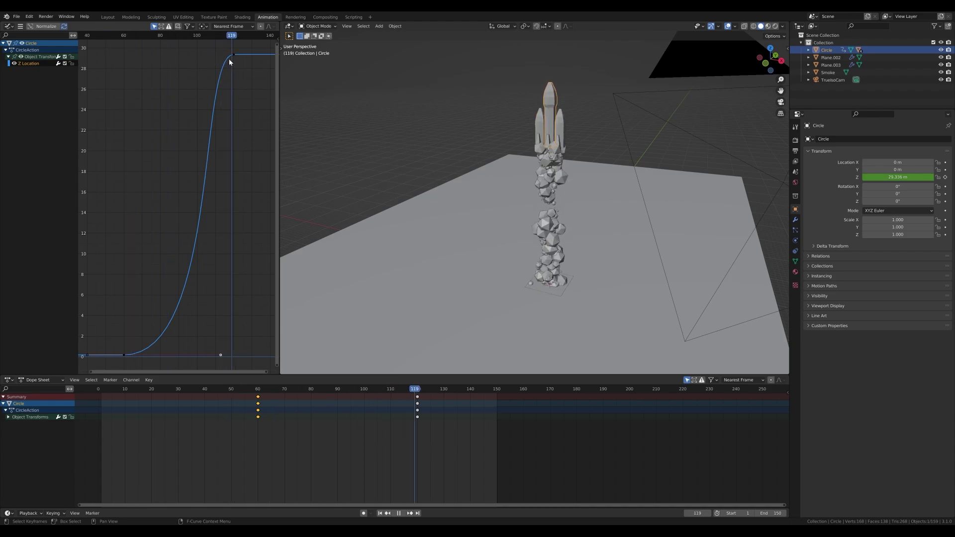
- Pull the frame 60 curve handle back to about frame 105 and review the lift-off through the camera
key("shift+Left")
key("space")
key("KP_0")
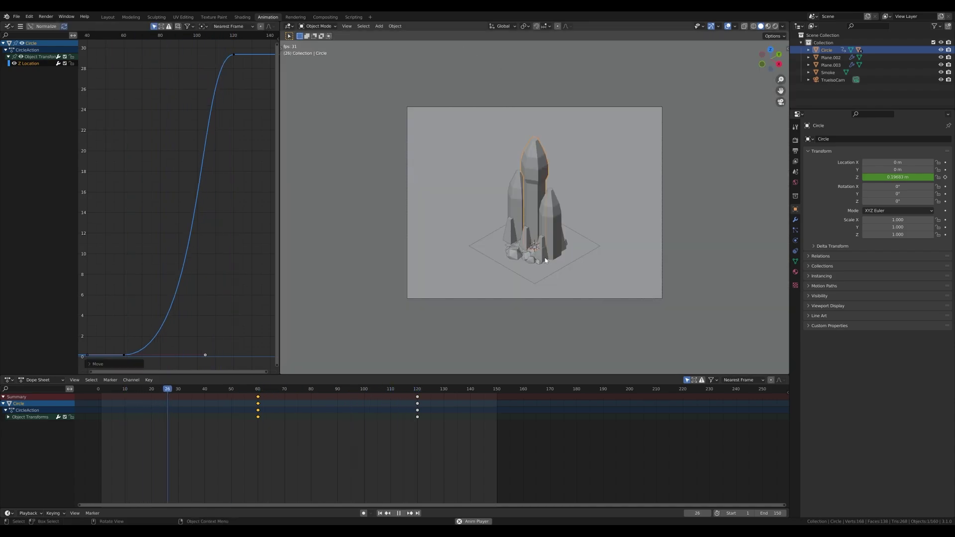
key("space")
left_click_drag(438, 390, 492, 390)
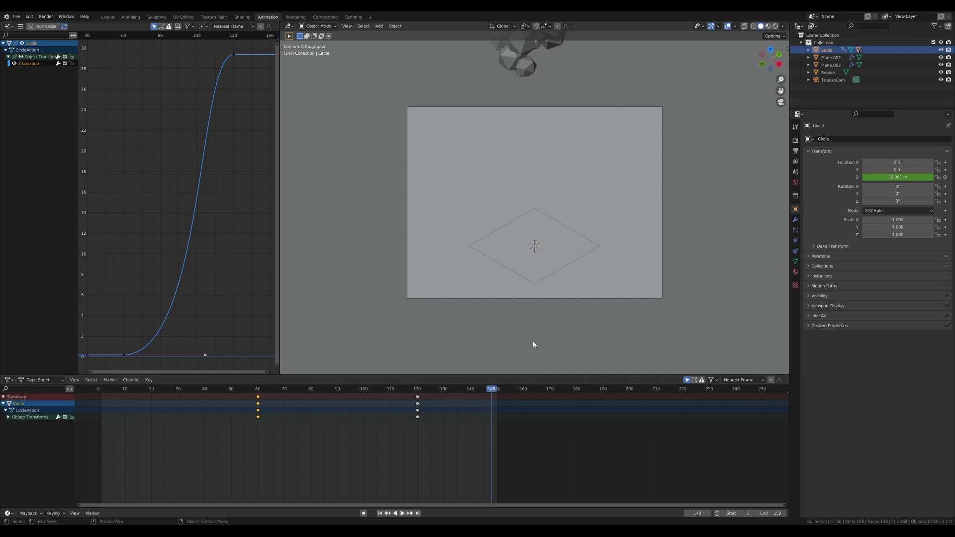
- Insert a Location keyframe on the square launch plane at frame 120 and duplicate it to frame 149
left_click(524, 255)
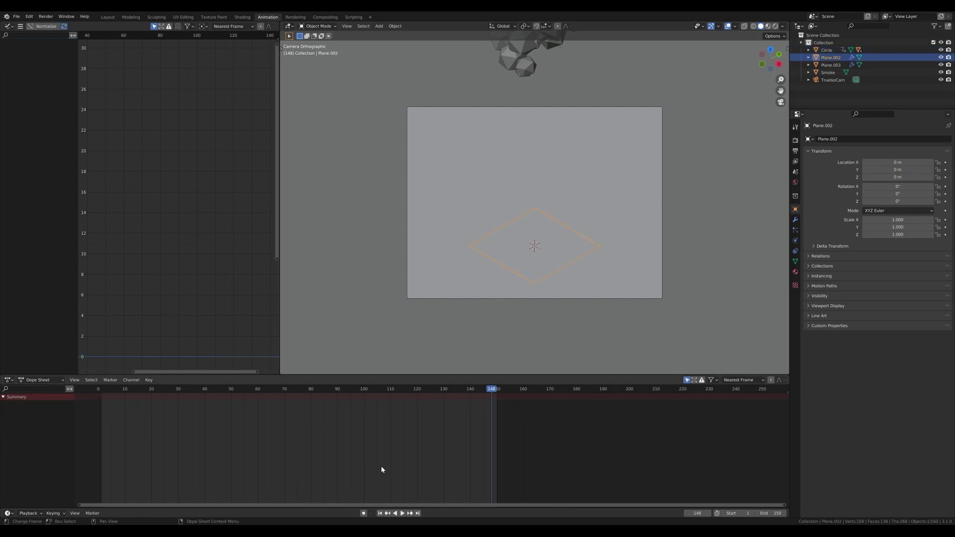
left_click_drag(363, 390, 417, 391)
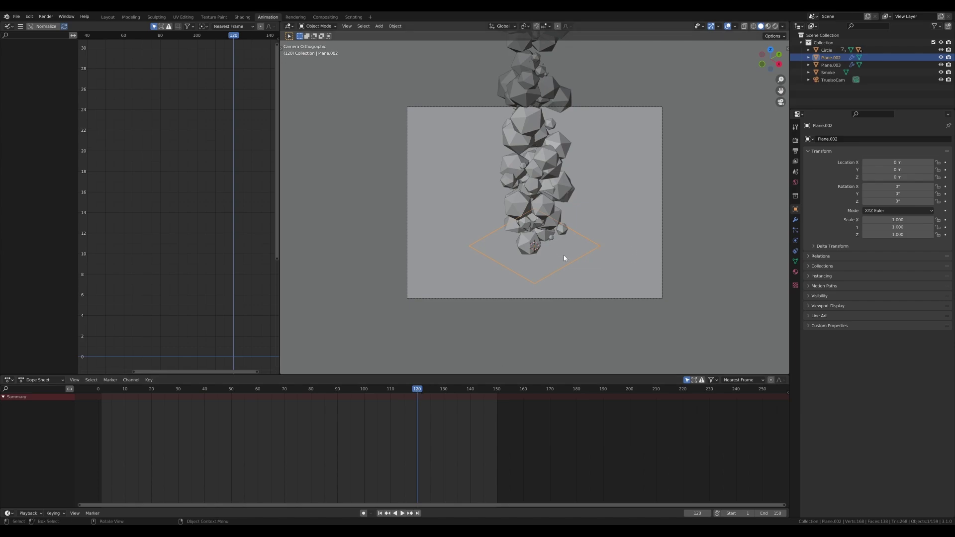
key("i")
left_click(550, 256)
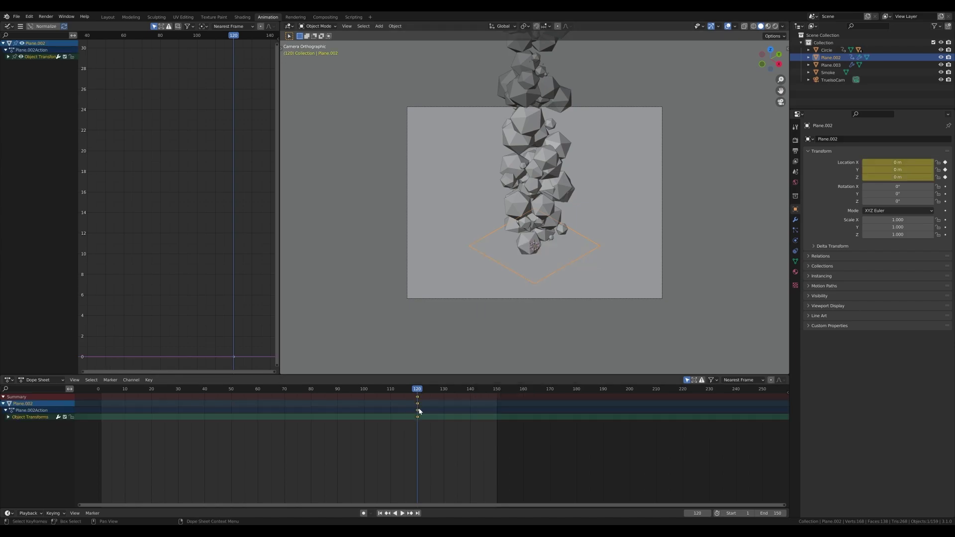
key("shift+d")
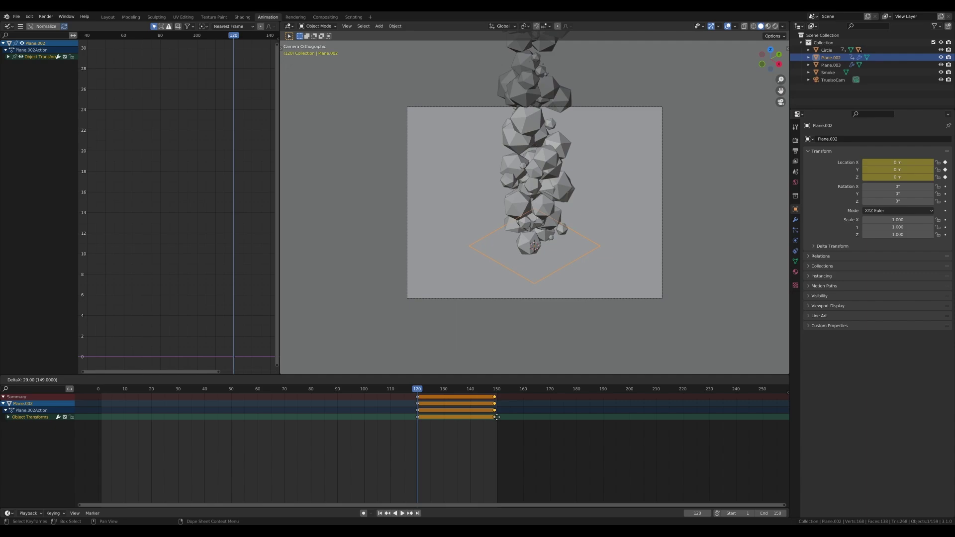
left_click(497, 417)
- Move the launch plane's frame 120 keyframe to frame 130
left_click_drag(424, 391, 401, 438)
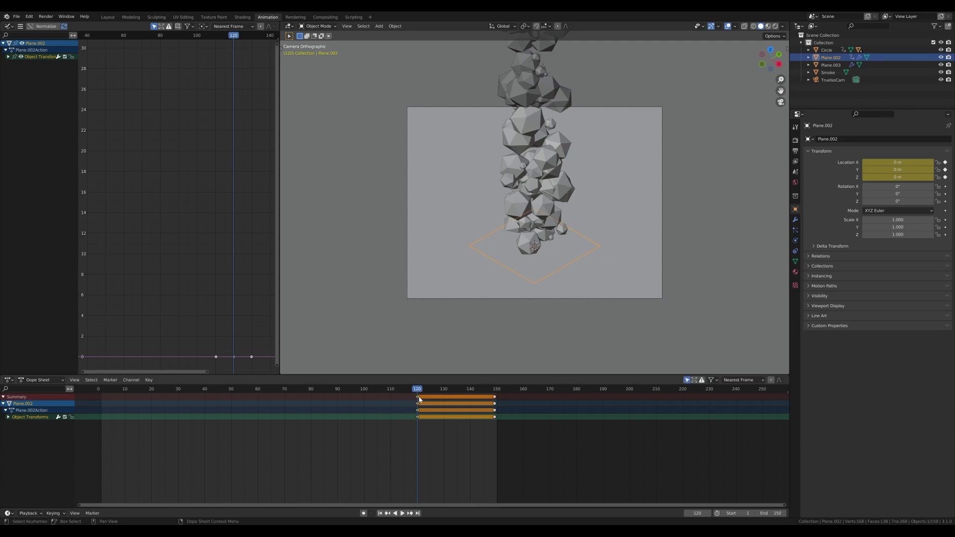
key("g")
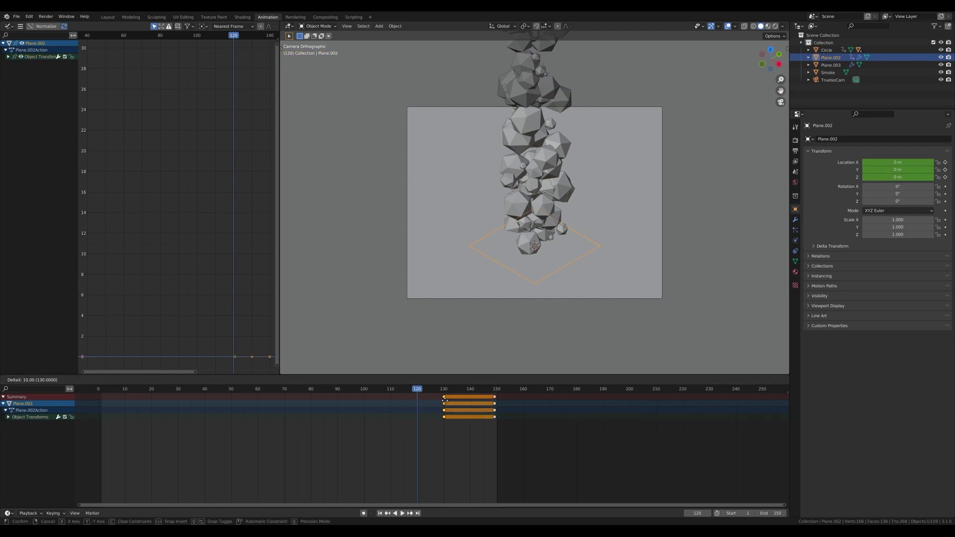
left_click(445, 400)
- At frame 140, move the launch plane 8 m along Y and insert a Location keyframe
key("space")
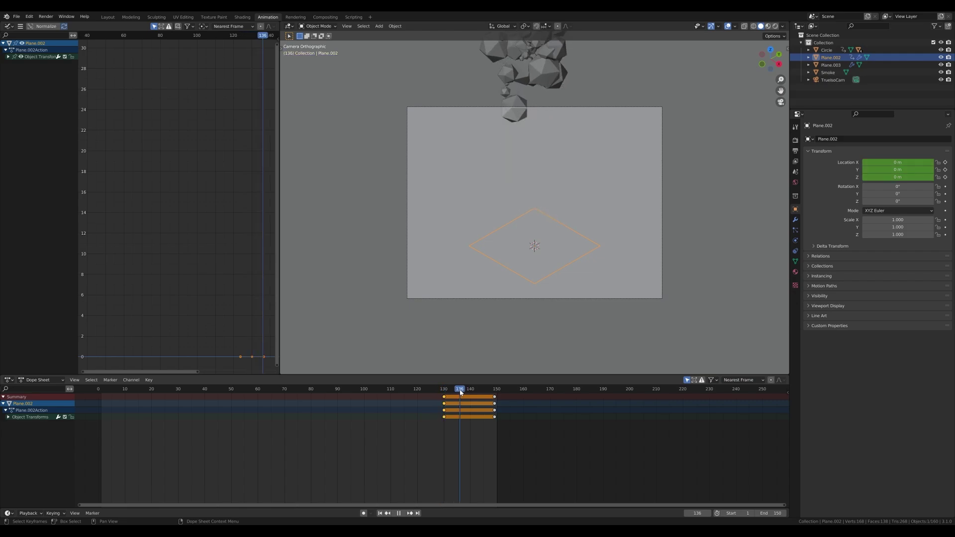
key("space")
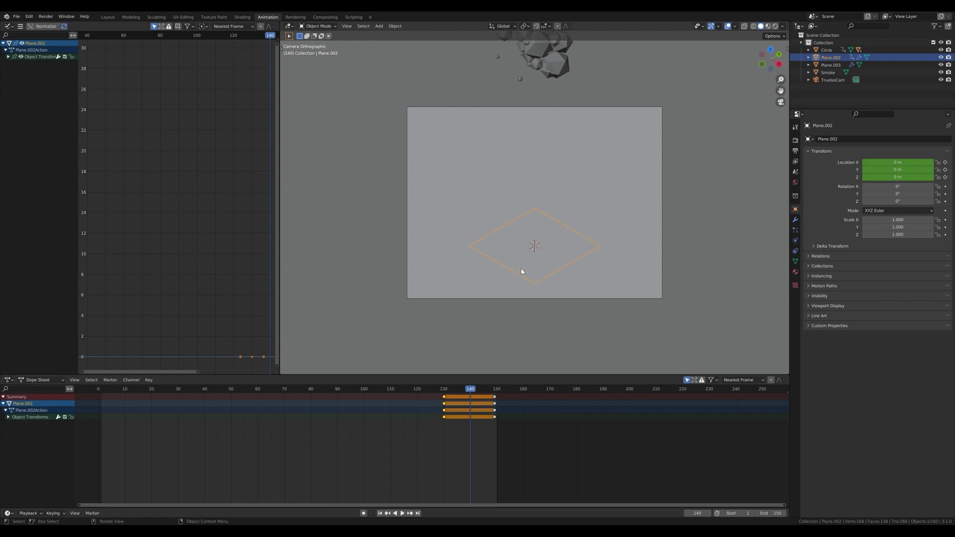
type("gy")
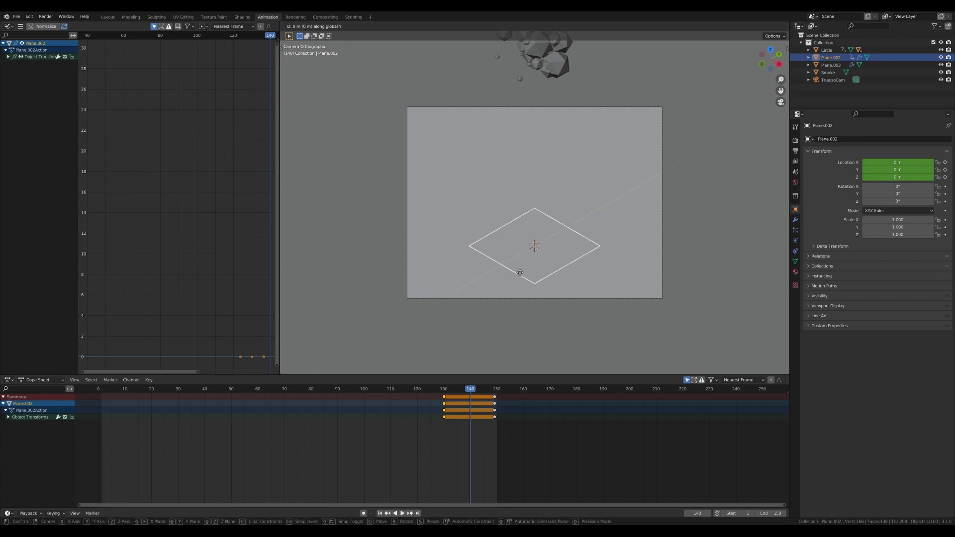
type("8")
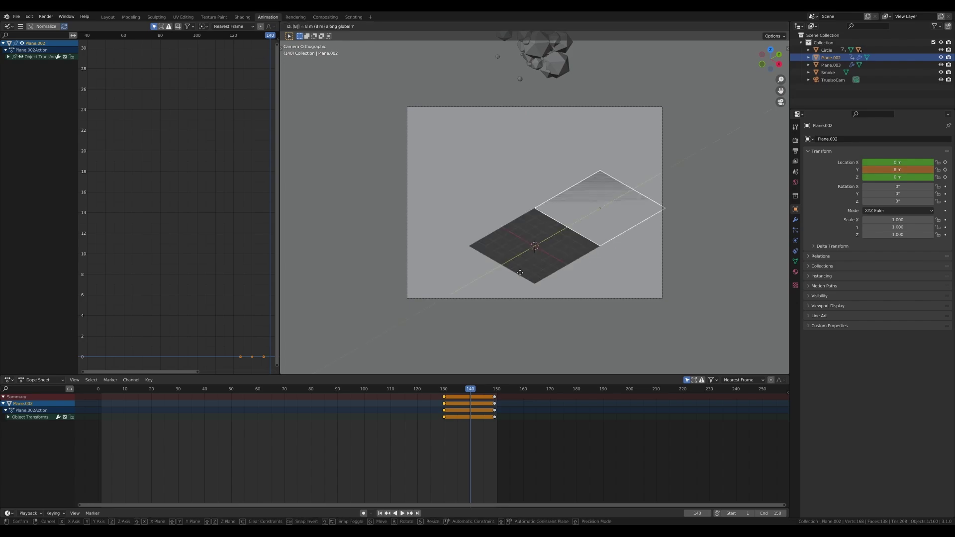
key("Return")
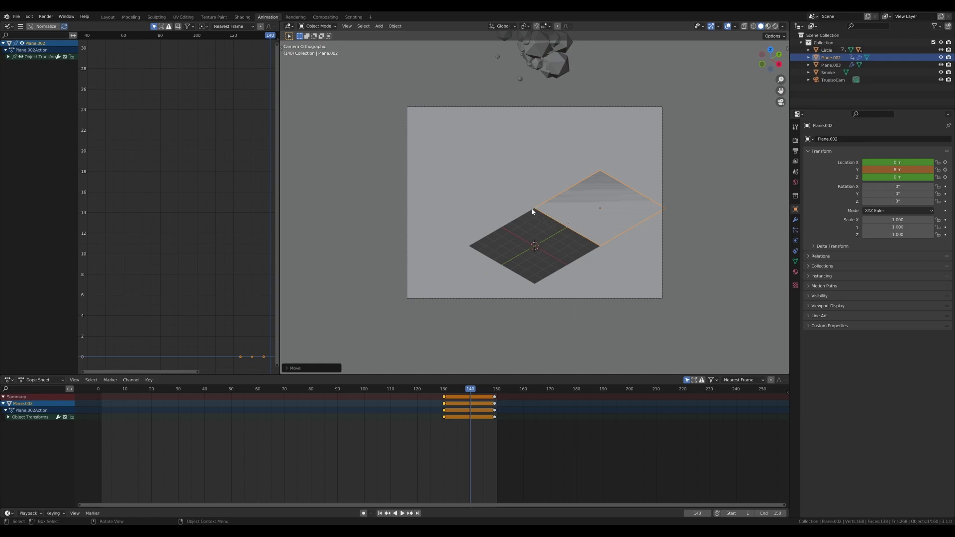
key("i")
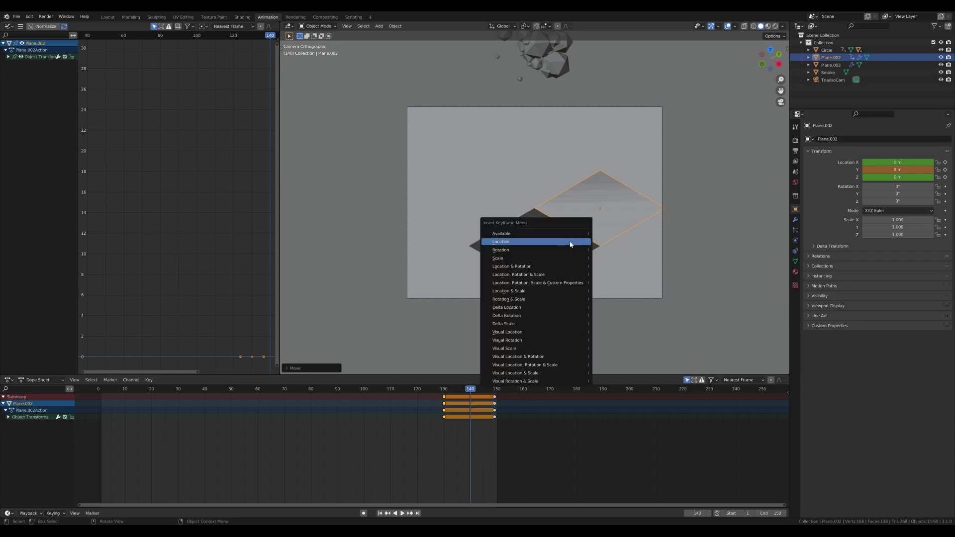
left_click(571, 244)
- Play the animation from about frame 130 to check how the launch plane slides open and closes
left_click(442, 391)
key("space")
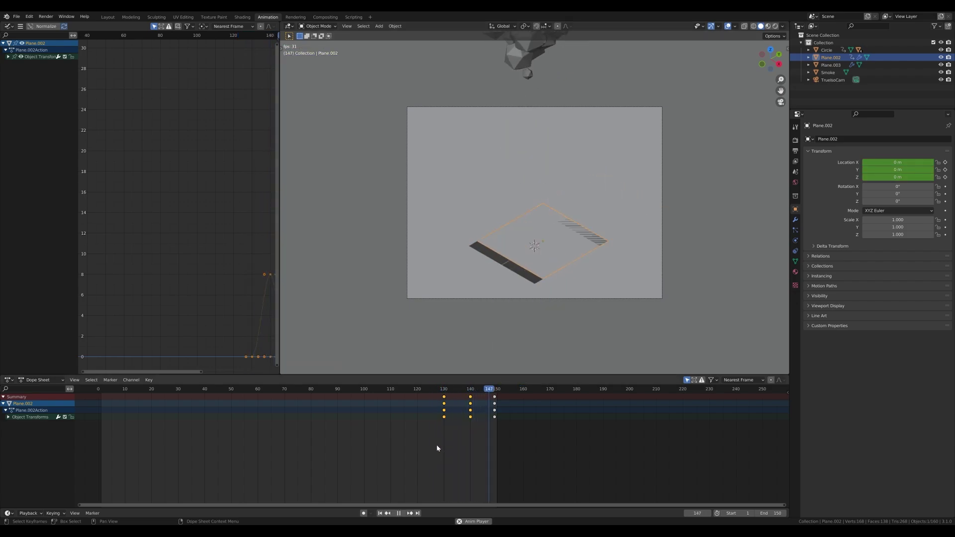
key("space")
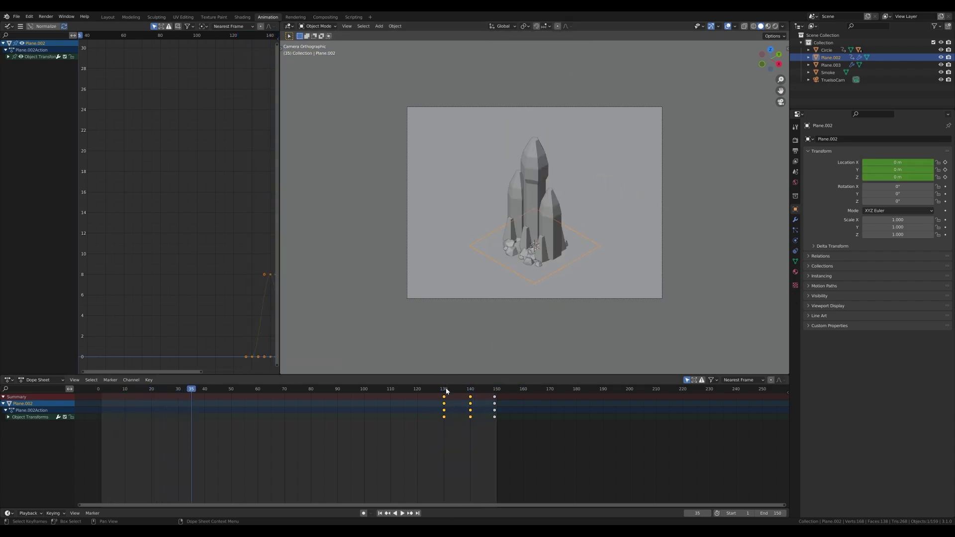
left_click(446, 392)
key("space")
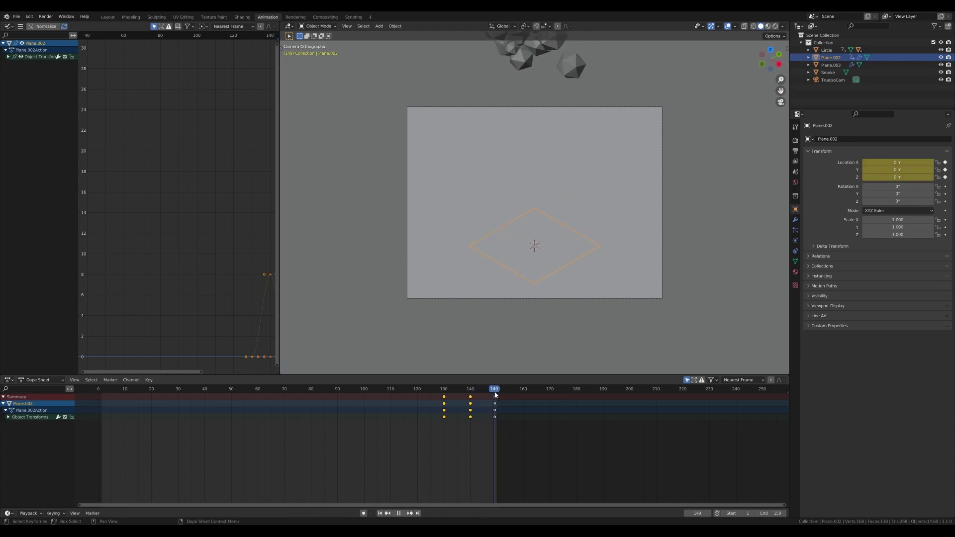
key("Escape")
- Select the rocket body and set its frame 120 keyframe's interpolation to Constant
left_click(539, 110)
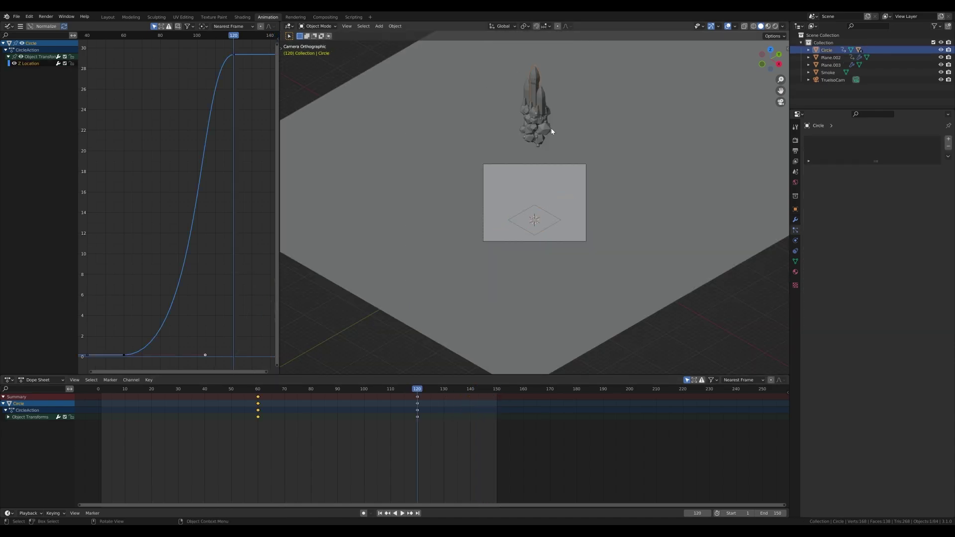
left_click(418, 400)
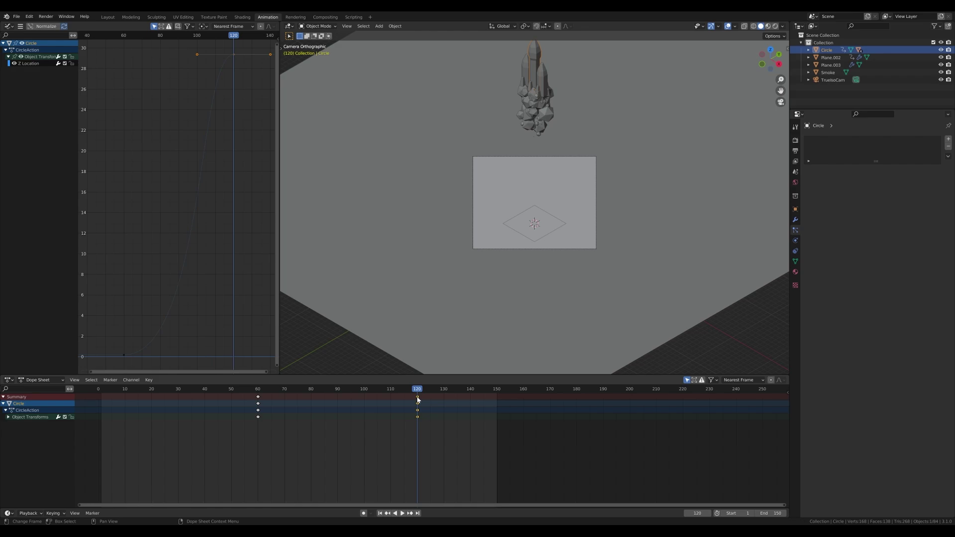
key("t")
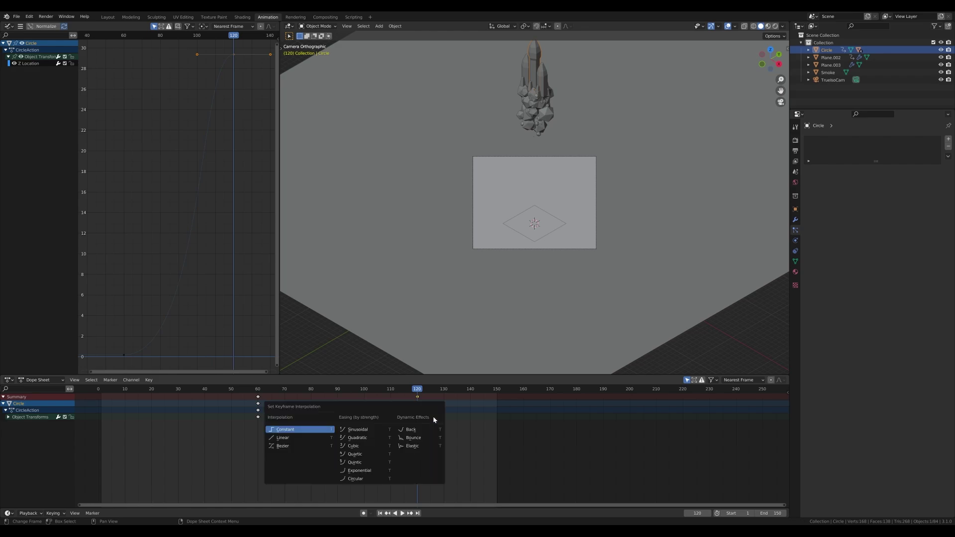
left_click(288, 431)
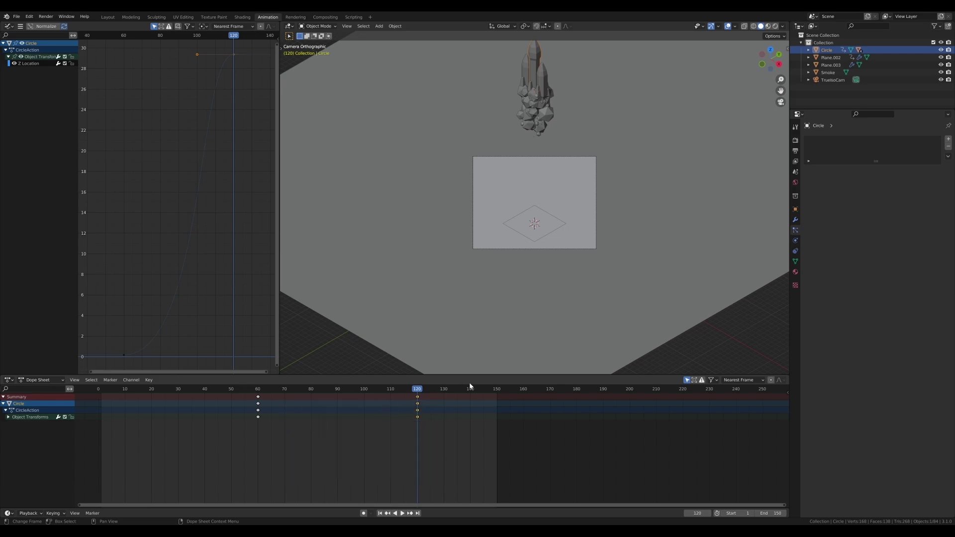
- At frame 125, move the rocket body straight down along Z below the ground and insert a Location keyframe
key("space")
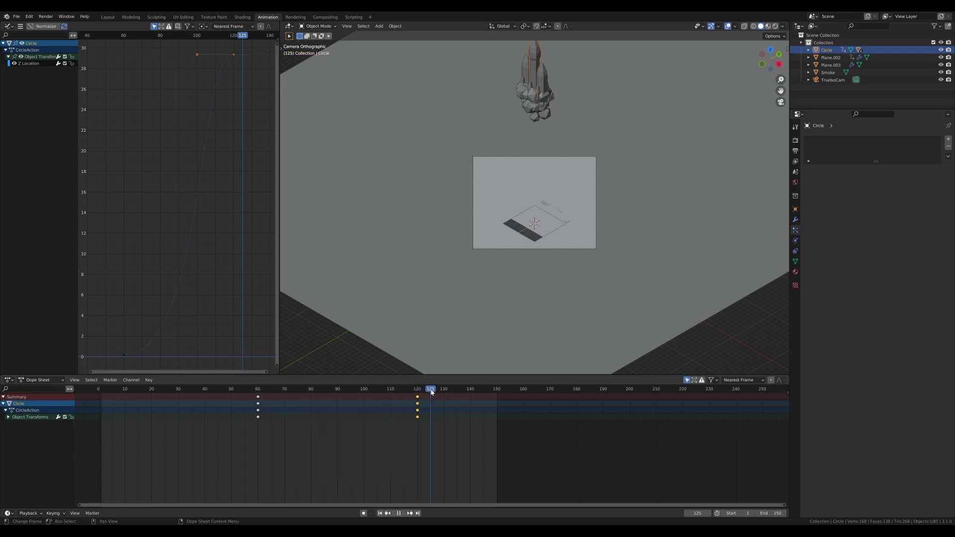
key("space")
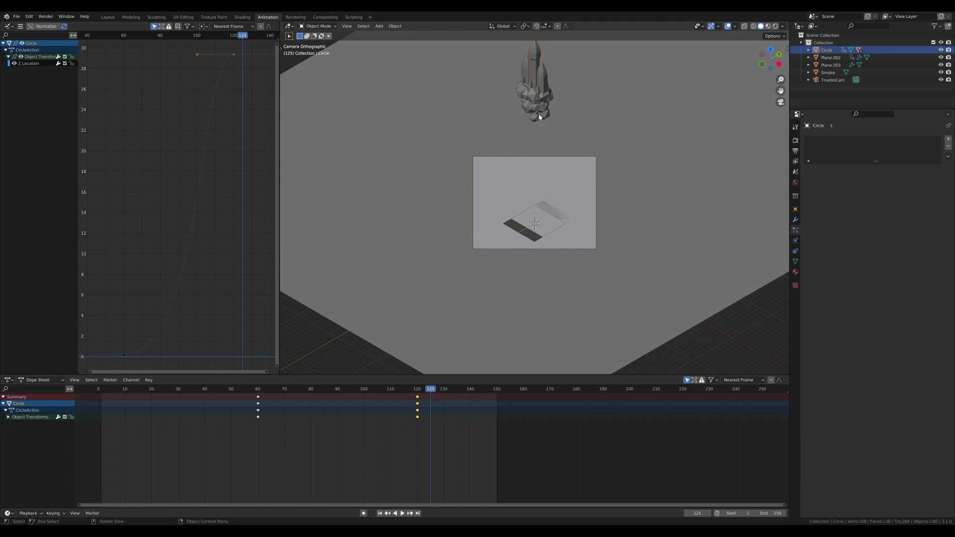
key("g")
key("z")
left_click(515, 292)
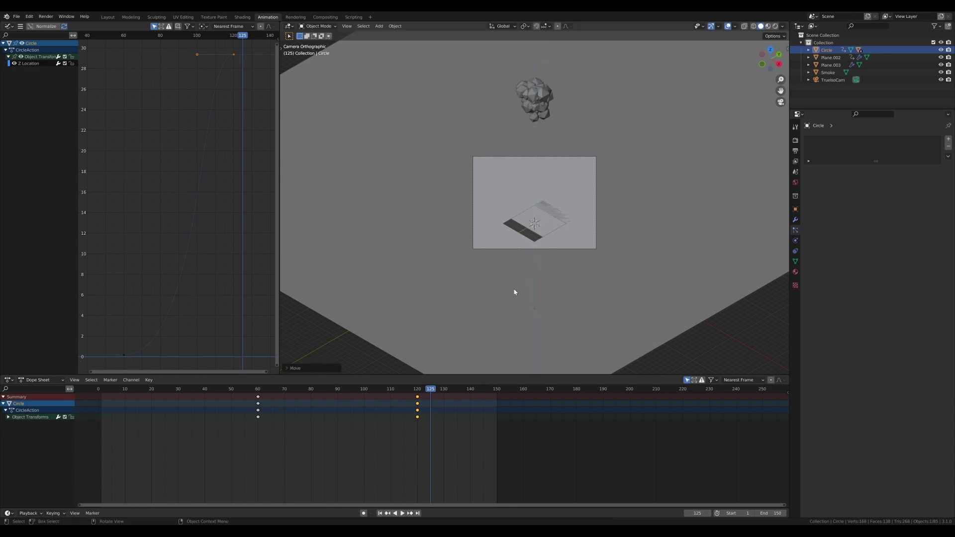
key("i")
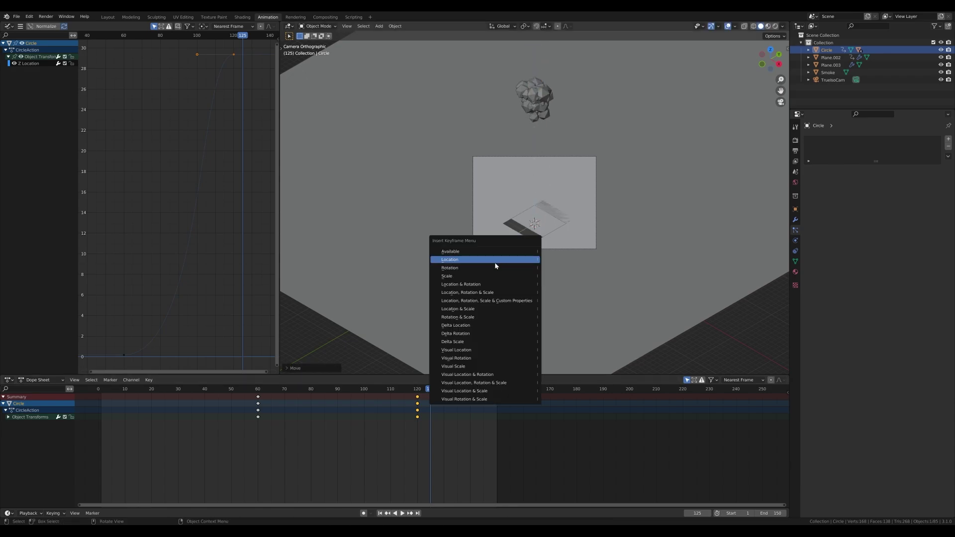
left_click(495, 262)
- Duplicate the rocket body's frame 60 Z Location keyframe to frame 140
left_click_drag(427, 394, 471, 395)
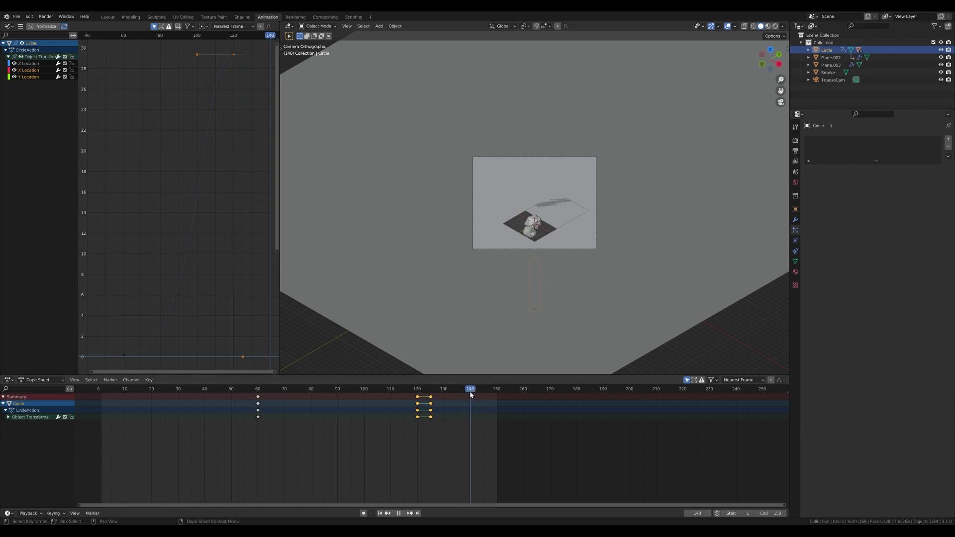
left_click_drag(112, 350, 127, 359)
key("g")
key("x")
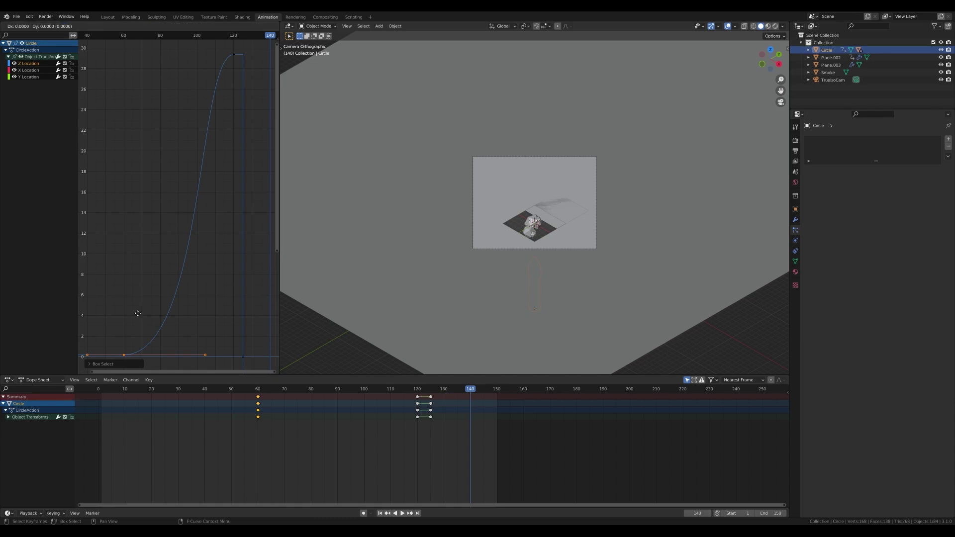
left_click(83, 306)
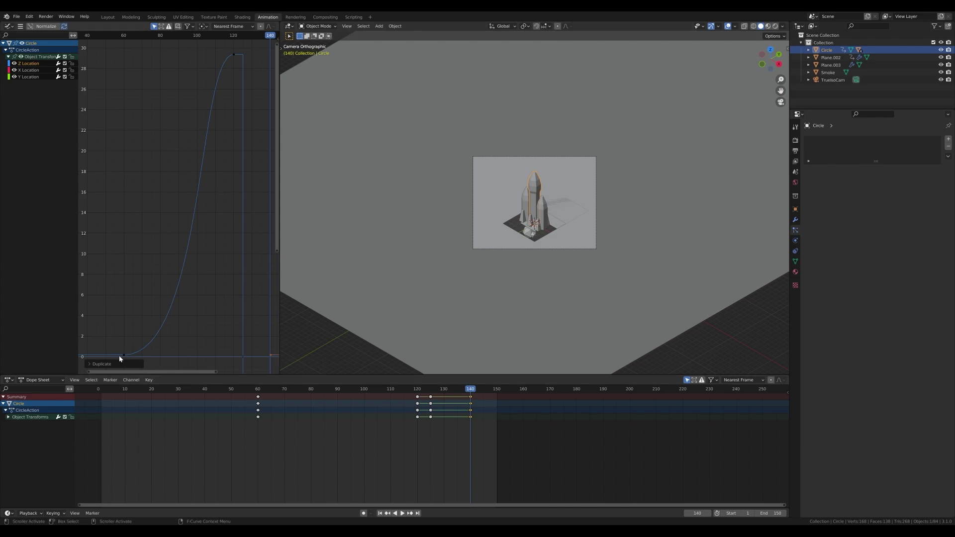
left_click_drag(119, 358, 131, 361)
left_click(274, 360)
middle_click_drag(274, 361, 249, 293)
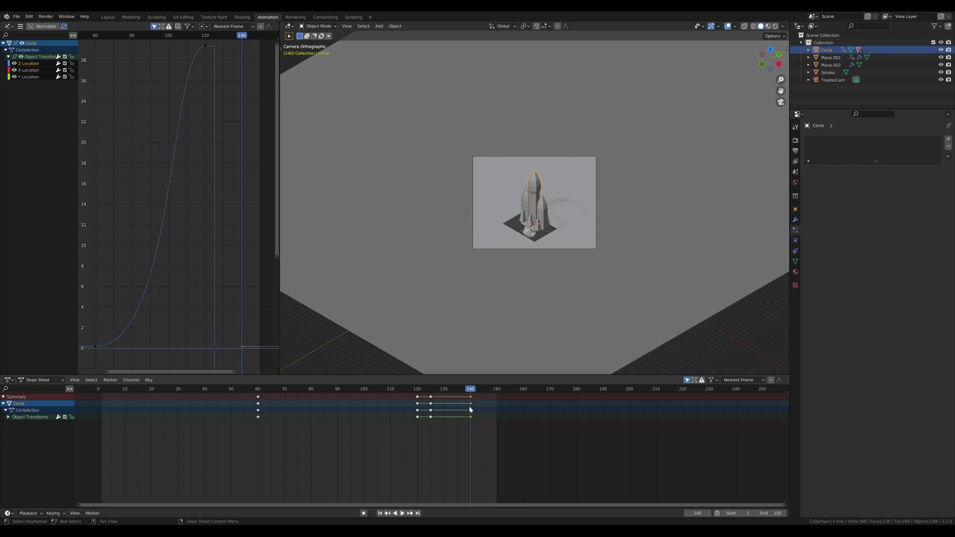
- Set the interpolation of the rocket body's frame 125 keyframe to Bezier
left_click(430, 398)
key("t")
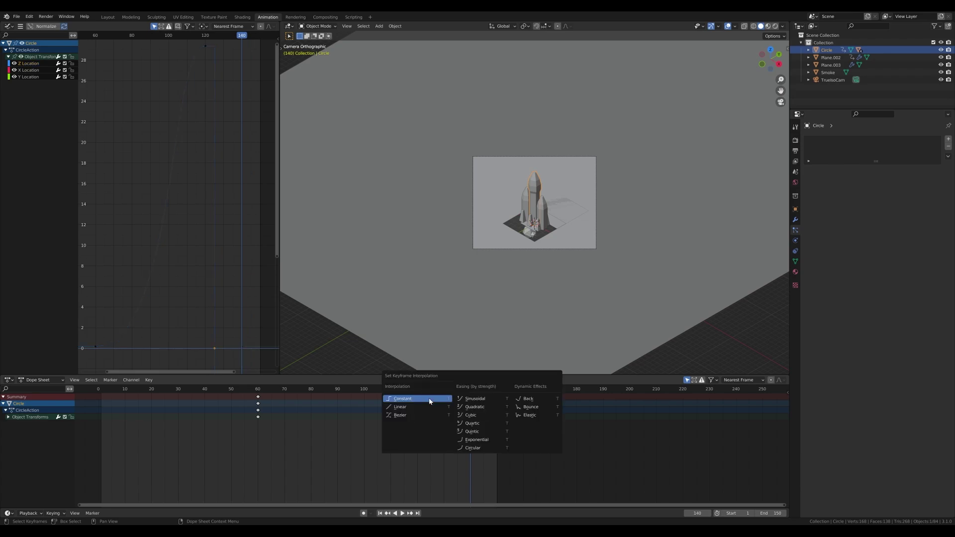
left_click(405, 418)
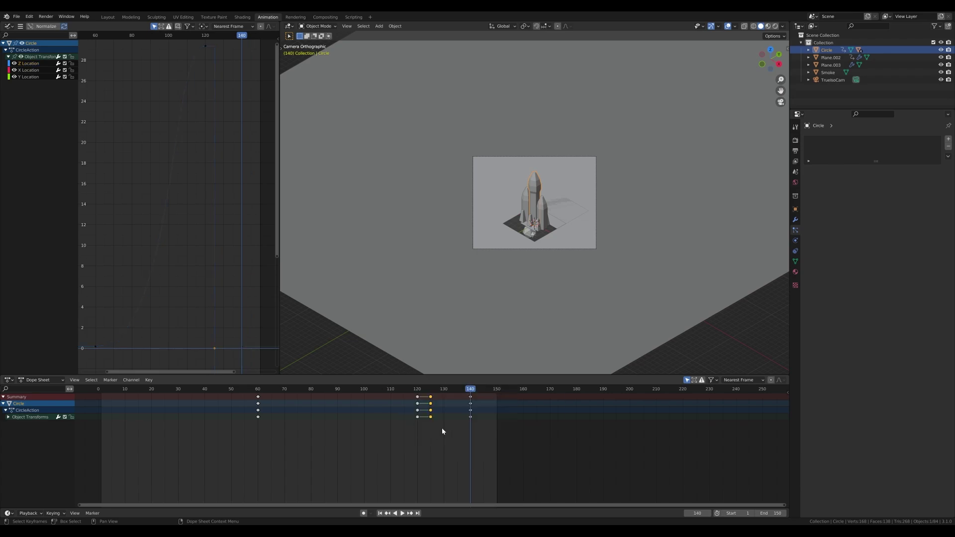
- Play the animation through the frames around 110 to 150 to check how the rocket rises back into place
left_click_drag(442, 389, 382, 395)
key("space")
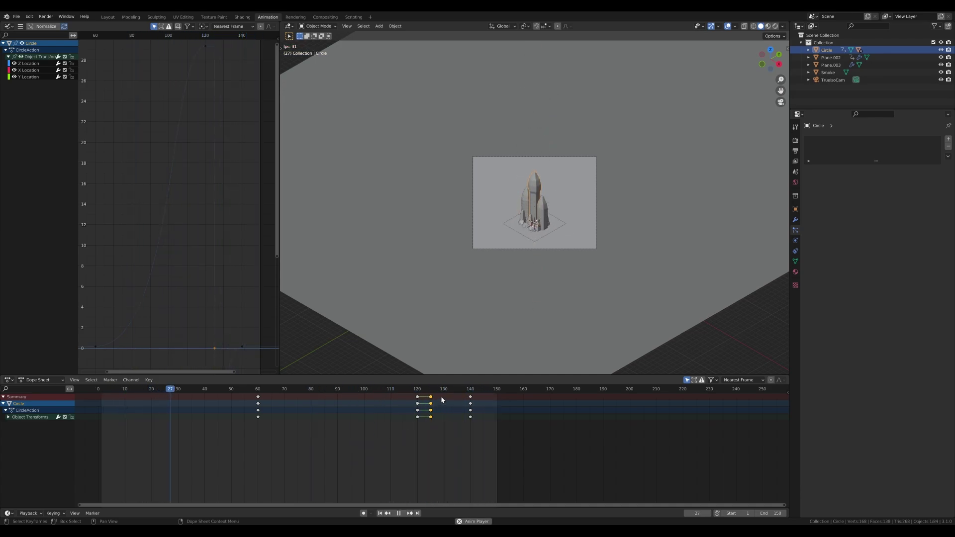
left_click(406, 389)
key("space")
key("space")
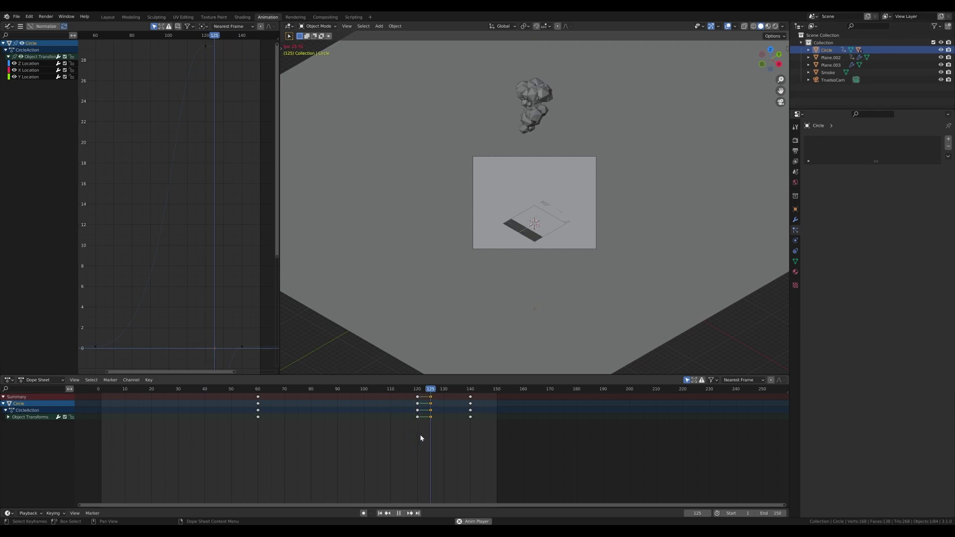
key("space")
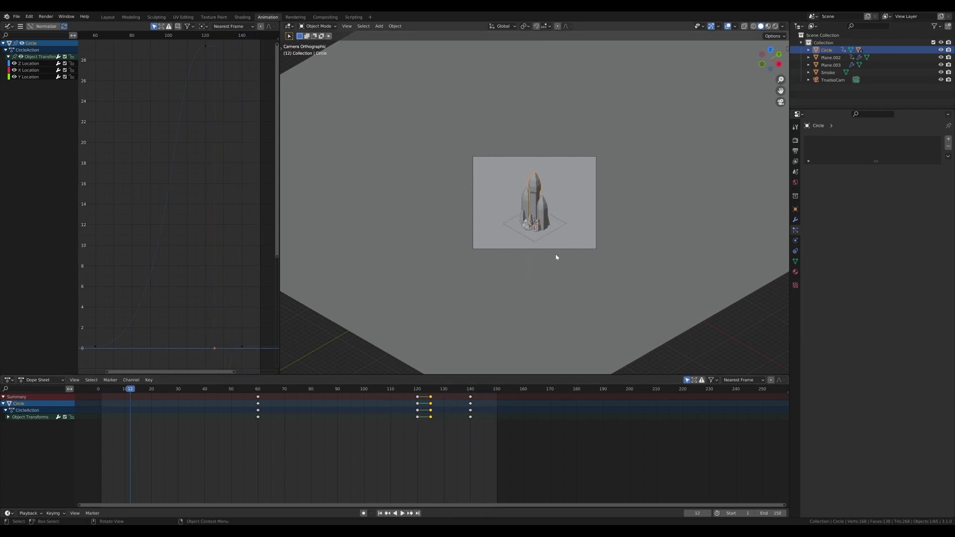
- In the Layout workspace, show the scene in Material Preview and enable Bloom, Screen Space Reflections and Ambient Occlusion for Eevee
left_click(107, 17)
key("z")
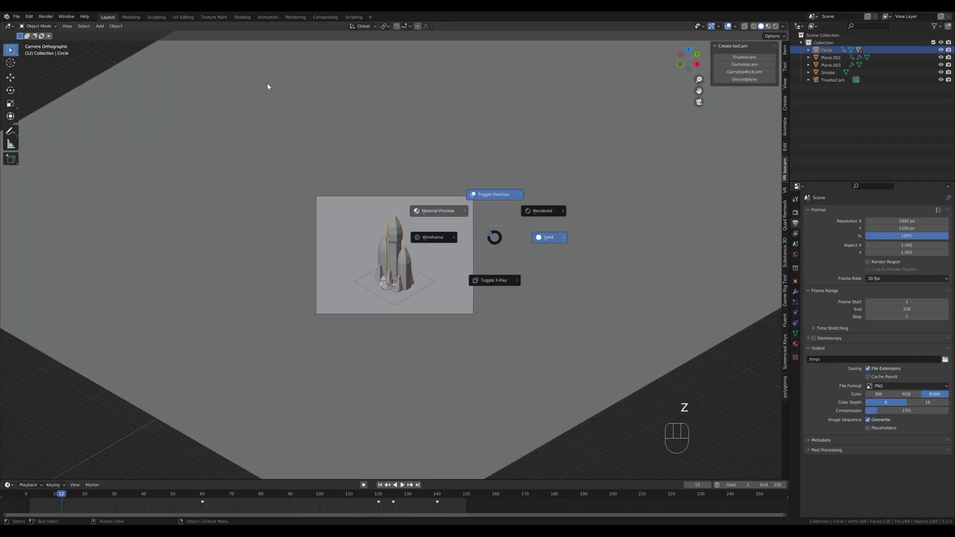
left_click(267, 83)
scroll(466, 229, "up", 2)
left_click(795, 213)
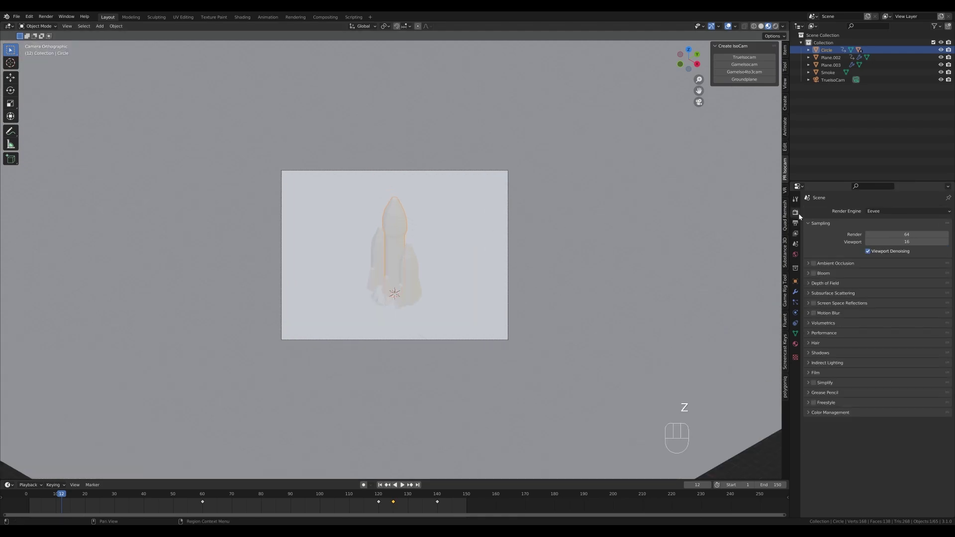
left_click(815, 273)
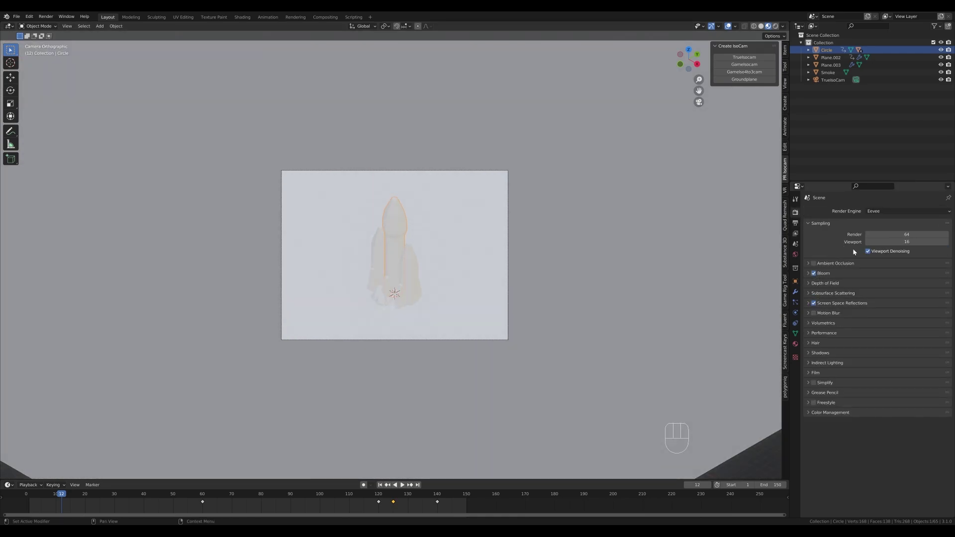
left_click(814, 263)
- Give the large ground plane a new material with a blue-purple base color and a roughness of 1
left_click(831, 64)
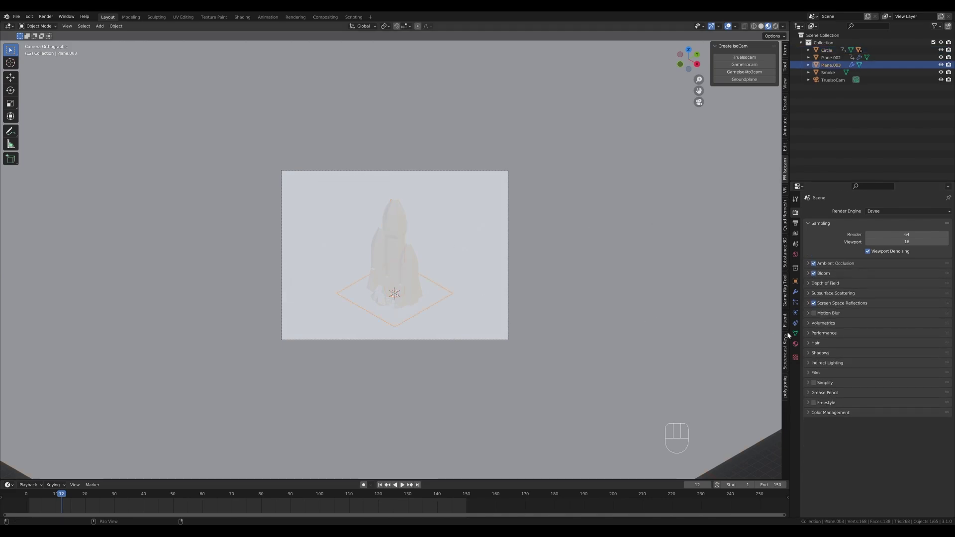
left_click(796, 344)
left_click(882, 242)
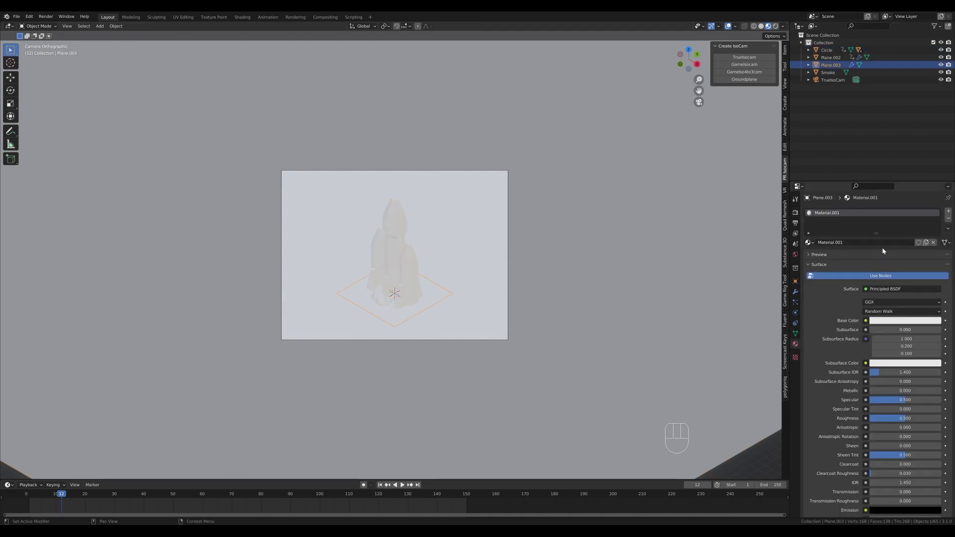
left_click(907, 321)
left_click(923, 240)
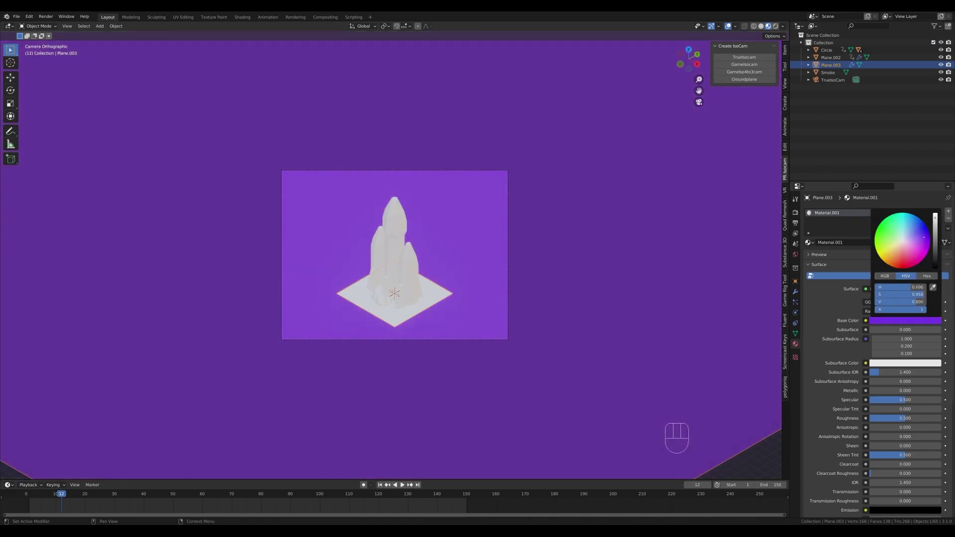
left_click_drag(924, 237, 921, 234)
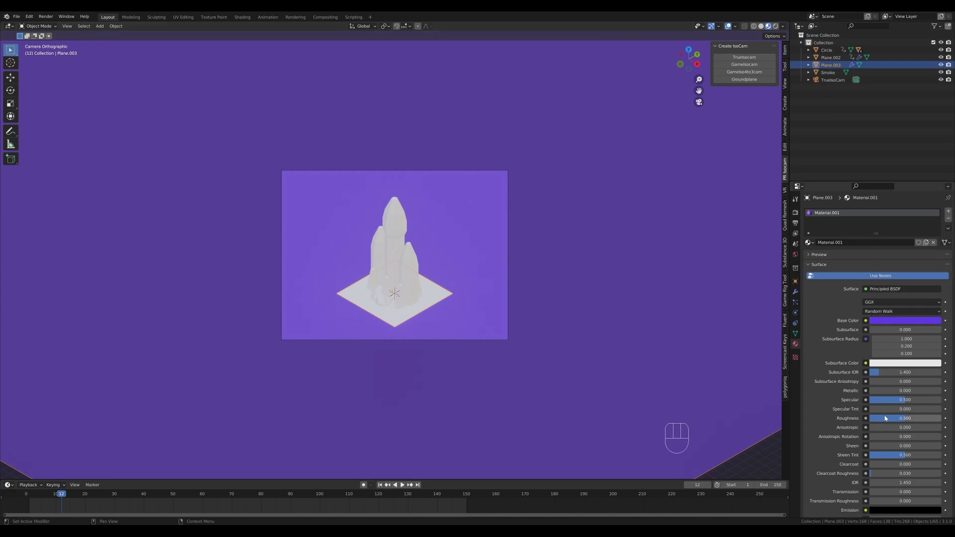
left_click_drag(886, 419, 940, 418)
- Assign the existing purple Material.001 to the launch plane under the rocket
left_click(446, 295)
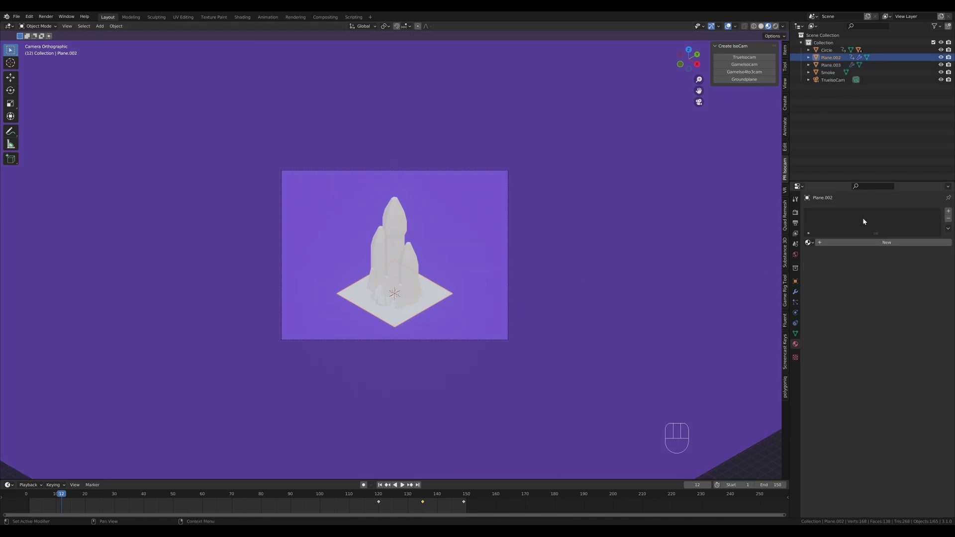
left_click(809, 242)
left_click(846, 259)
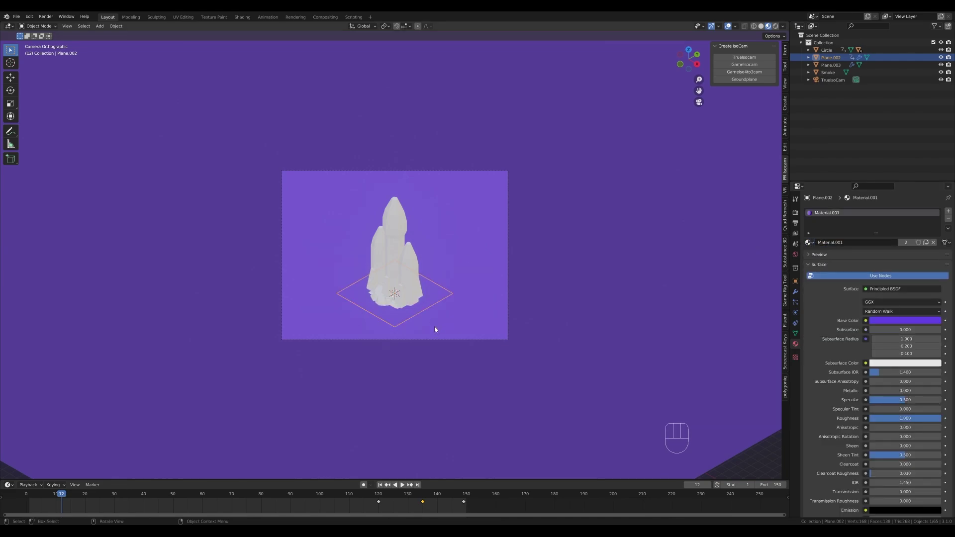
- Give the rocket body a new material with the default white base color
left_click(390, 224)
left_click(839, 243)
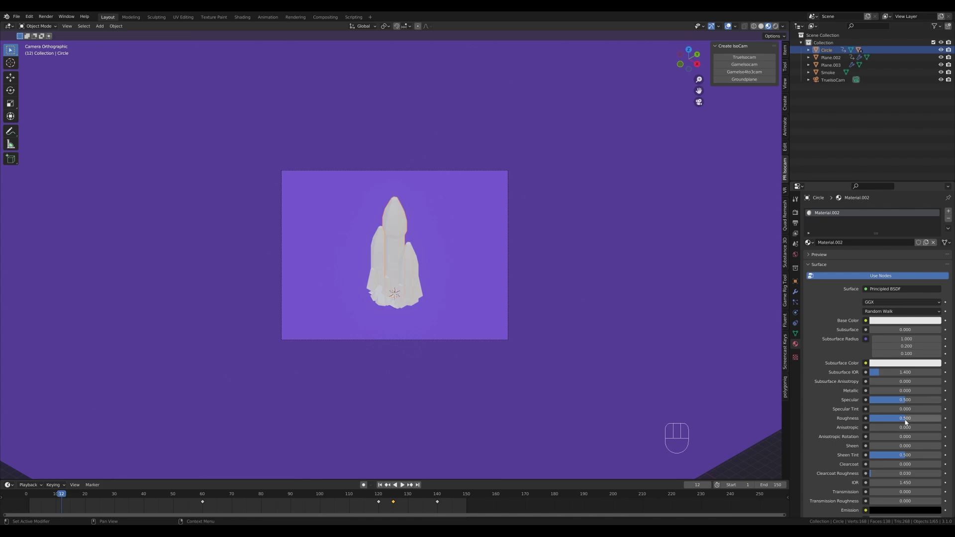
scroll(394, 308, "up", 4)
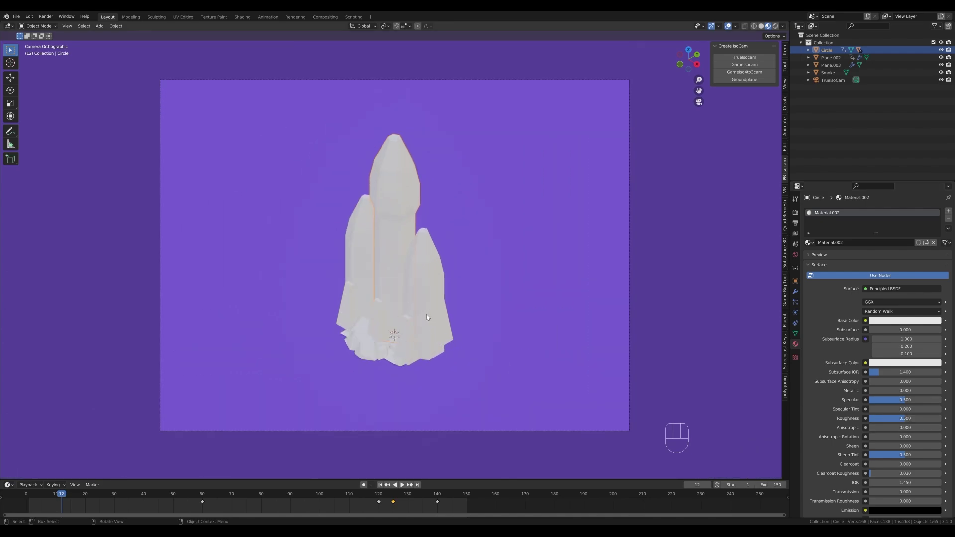
- Add a loop cut near the base of the rocket body and select the ring of faces below it
key("Tab")
key("ctrl+r")
left_click(398, 294)
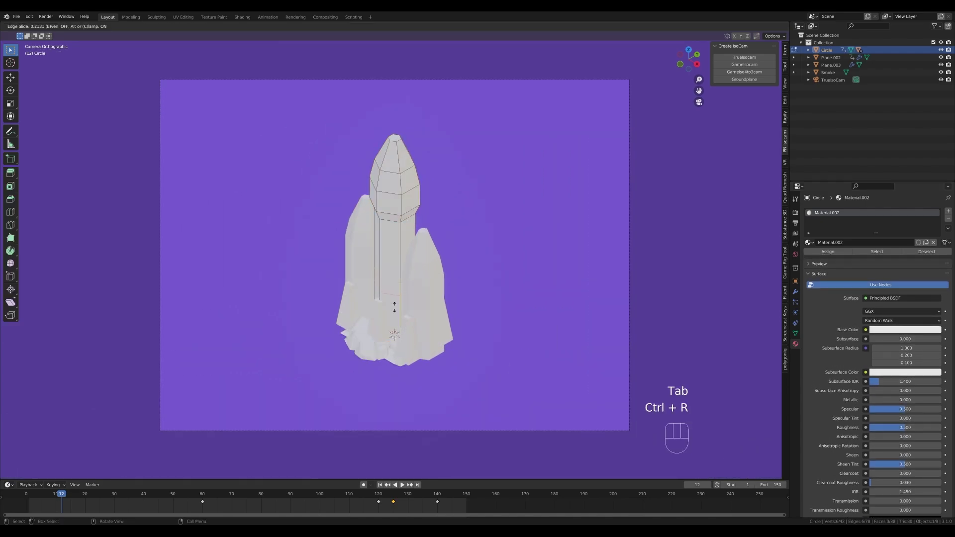
key("3")
left_click(397, 310, "alt")
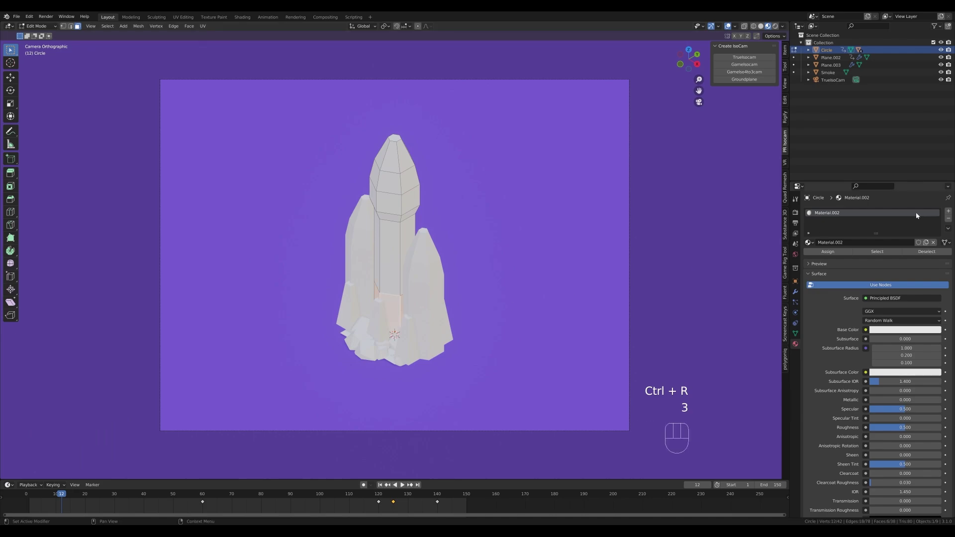
- Add a second material to the rocket body, assign it to the selected base faces and set its base color to grey with value about 0.237
left_click(948, 211)
left_click(853, 259)
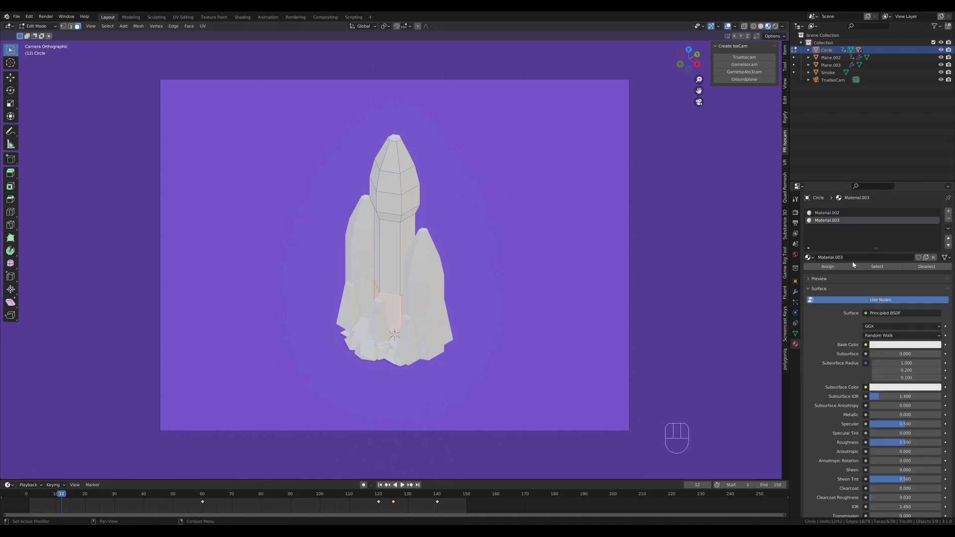
left_click(908, 345)
mouse_move(938, 261)
left_mouse_down()
mouse_move(935, 292)
mouse_move(936, 271)
left_mouse_up()
left_click(828, 266)
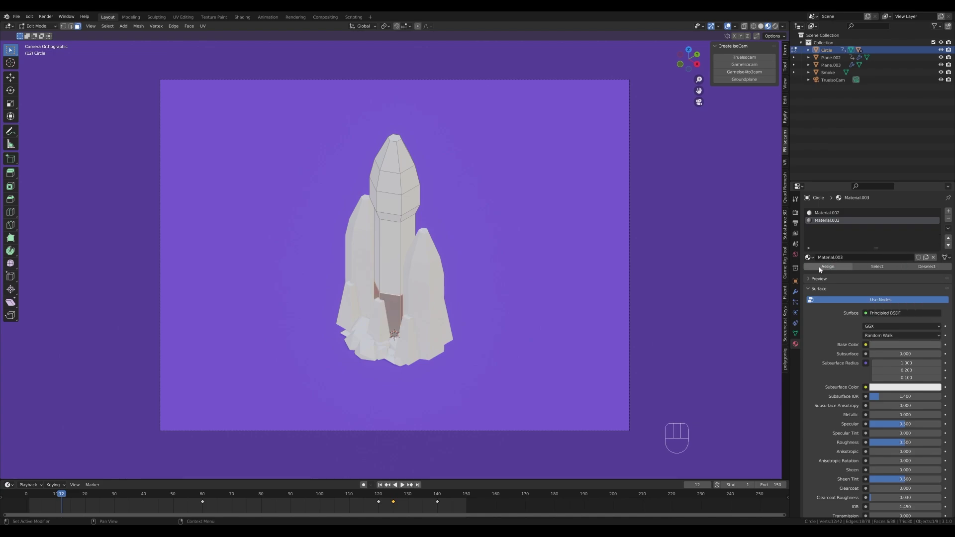
left_click(906, 345)
left_click_drag(935, 265, 935, 263)
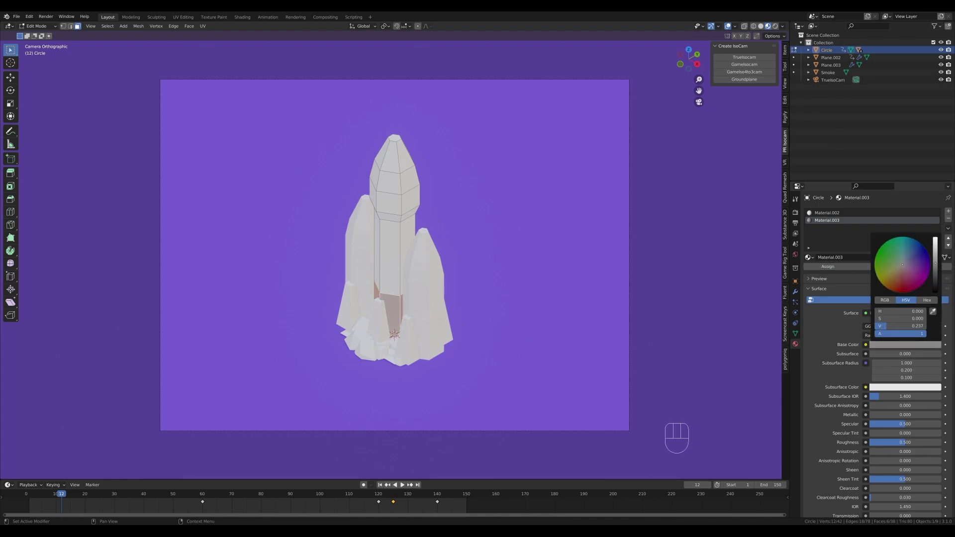
- Assign the grey Material.003 to the fins of the rocket body and of the side boosters
key("Tab")
left_click(809, 242)
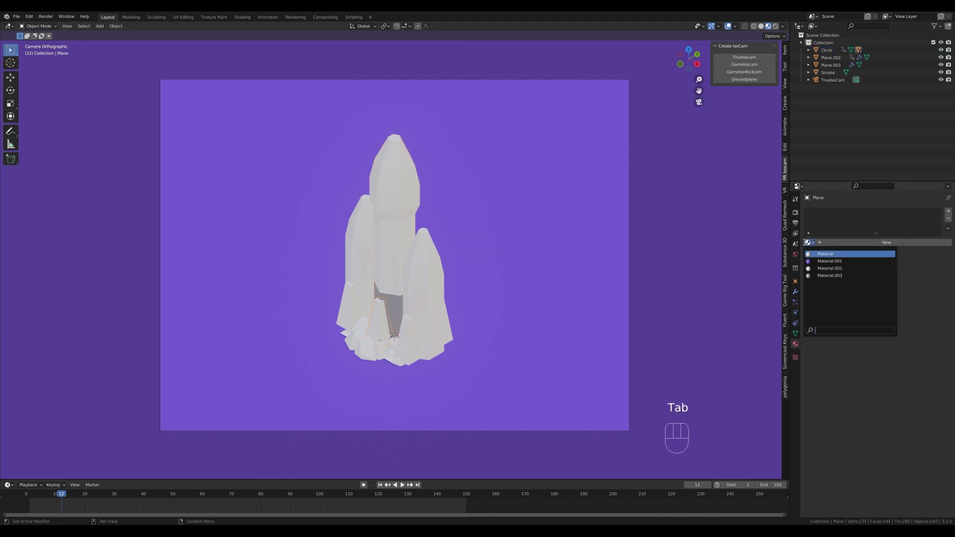
left_click(829, 268)
left_click(405, 357)
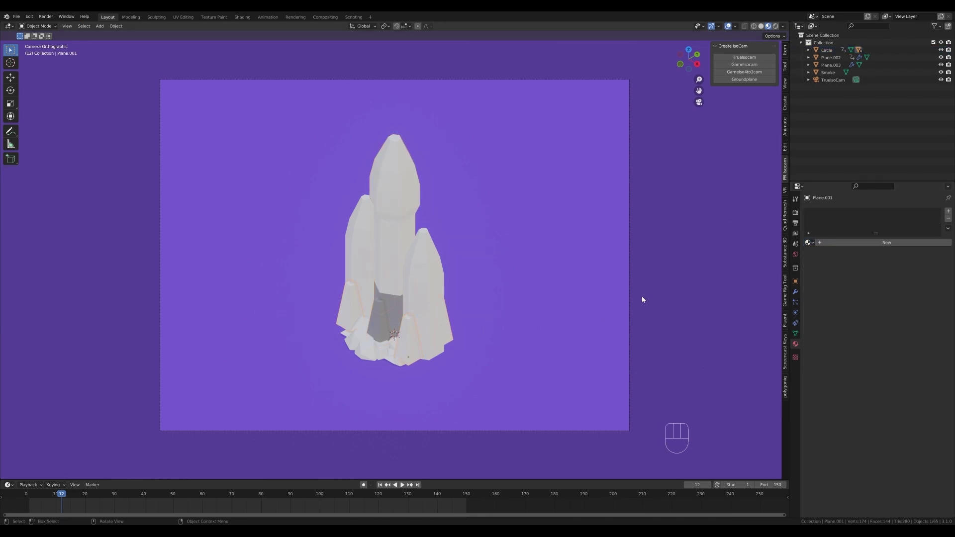
left_click(808, 243)
left_click(829, 276)
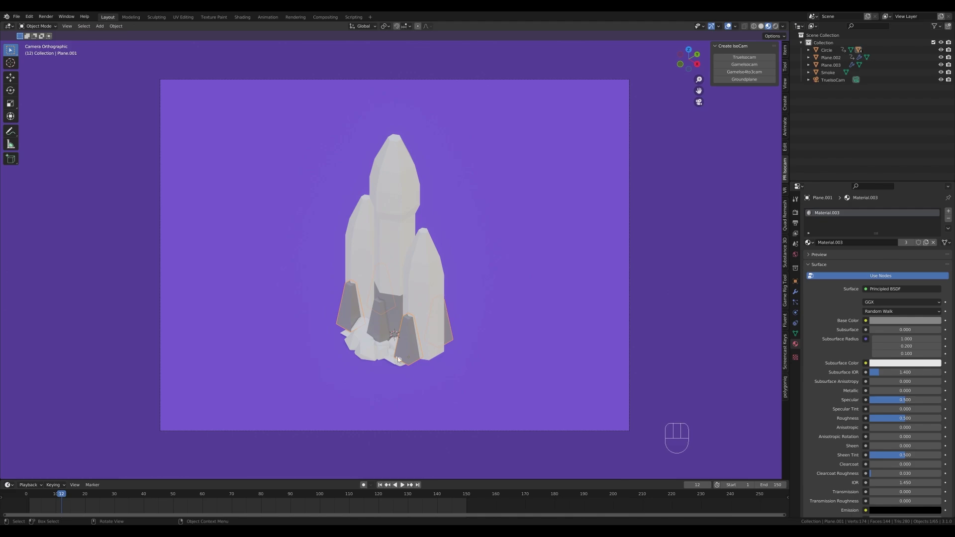
- Give the Smoke object a new material with a pure white base color of value 1 and a roughness of 1
middle_click_drag(398, 359, 404, 349)
left_click(828, 72)
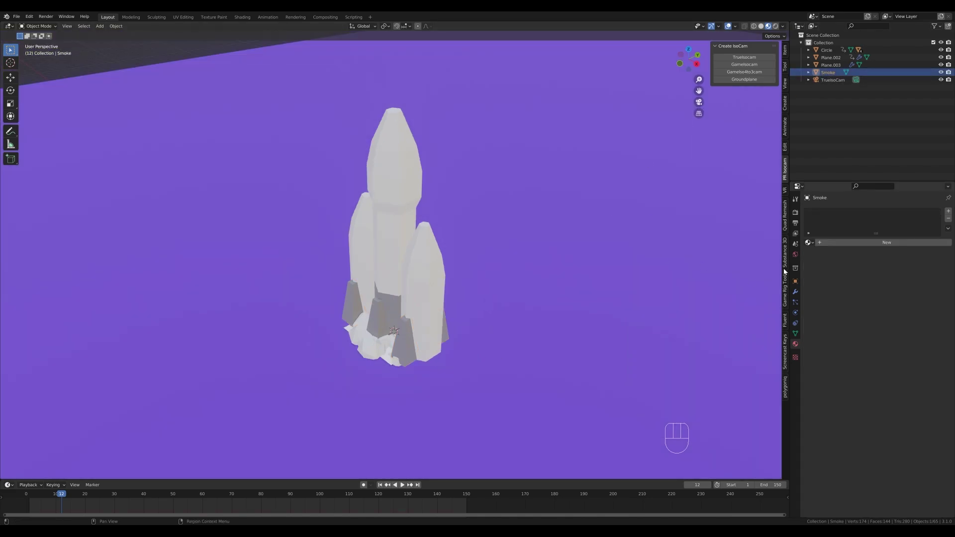
left_click(835, 242)
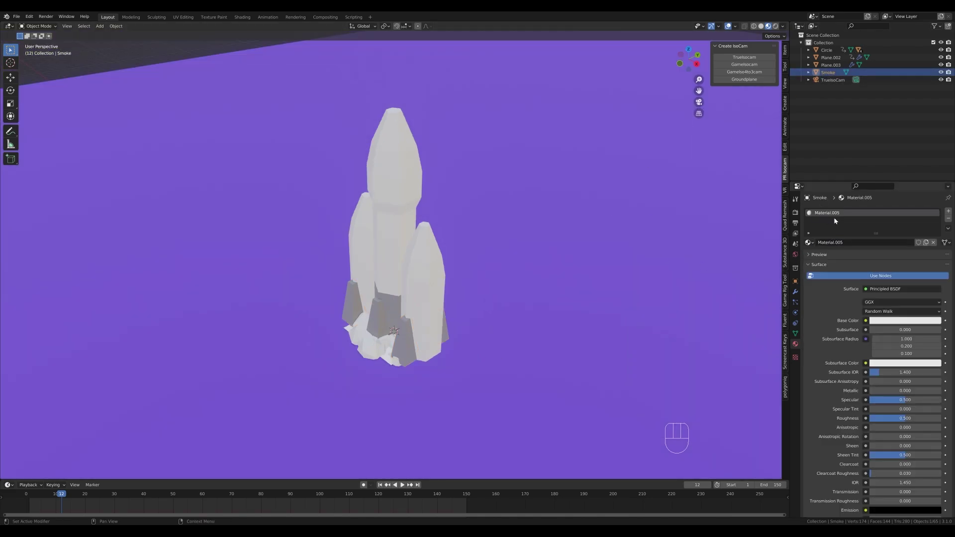
left_click(898, 322)
left_click_drag(936, 221, 935, 215)
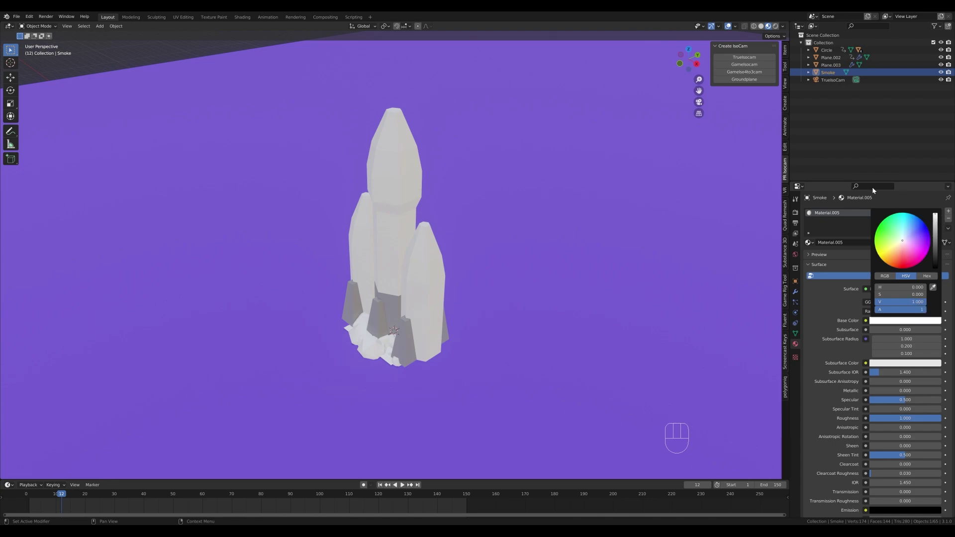
- Add a loop cut on the main rocket body just below the nose section and select the narrow ring of faces above it
left_click(398, 224)
middle_click_drag(398, 224, 416, 232)
key("Tab")
key("ctrl+r")
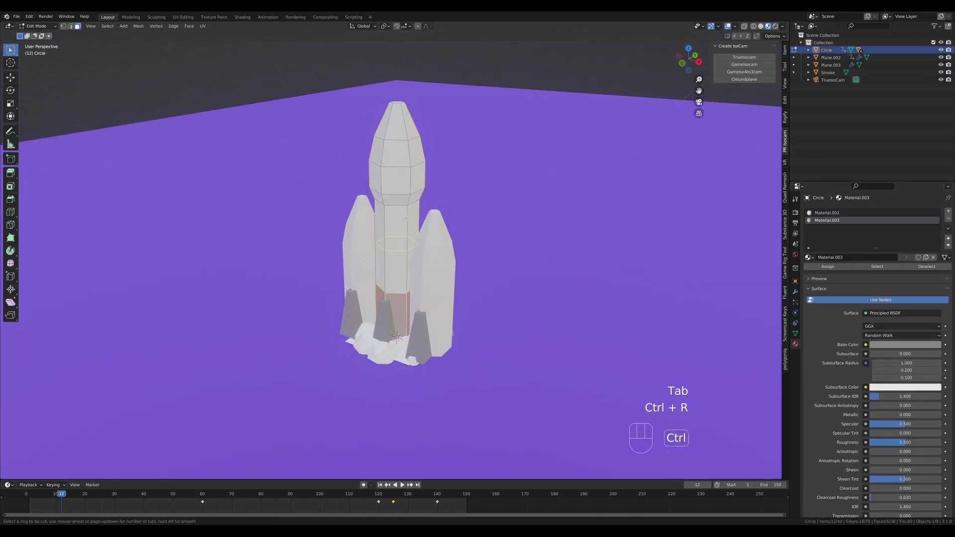
left_click(416, 224)
left_click(414, 182)
key("3")
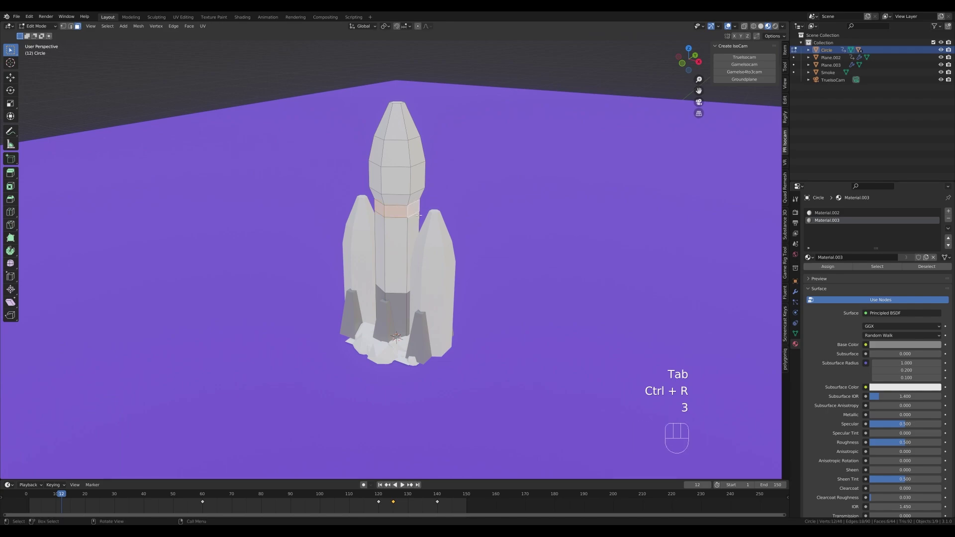
- Add a third material with a red base color to the rocket body and assign it to the selected ring of faces
left_click(949, 212)
left_click(836, 258)
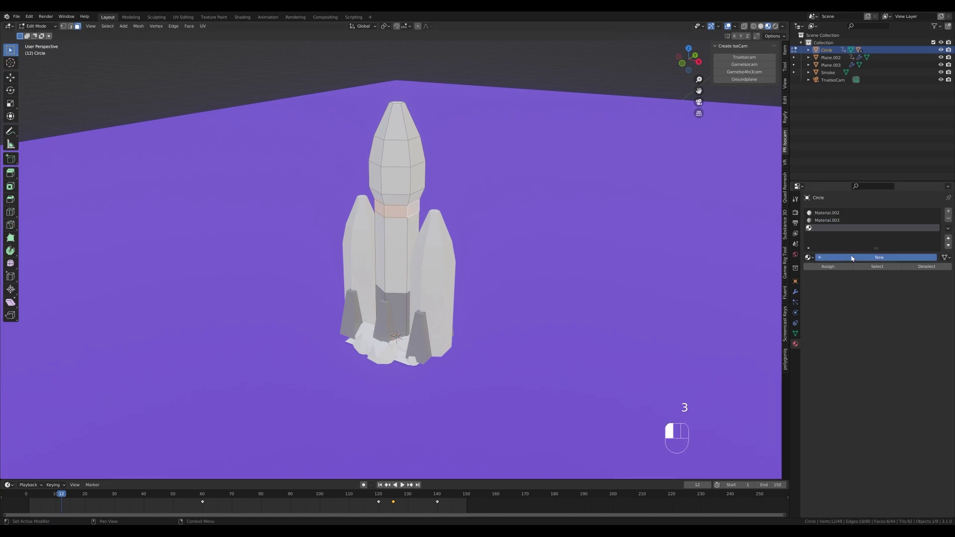
left_click(893, 345)
left_click(924, 267)
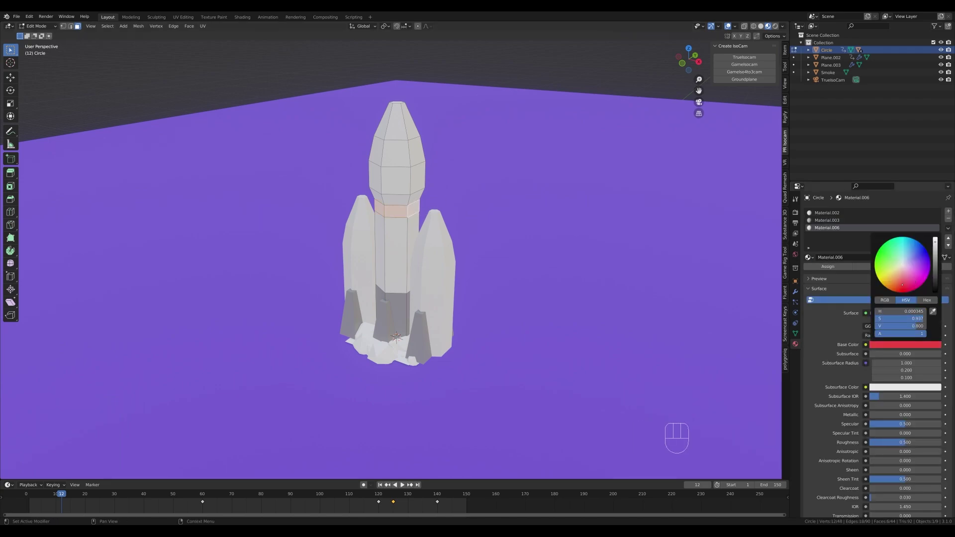
left_click(821, 266)
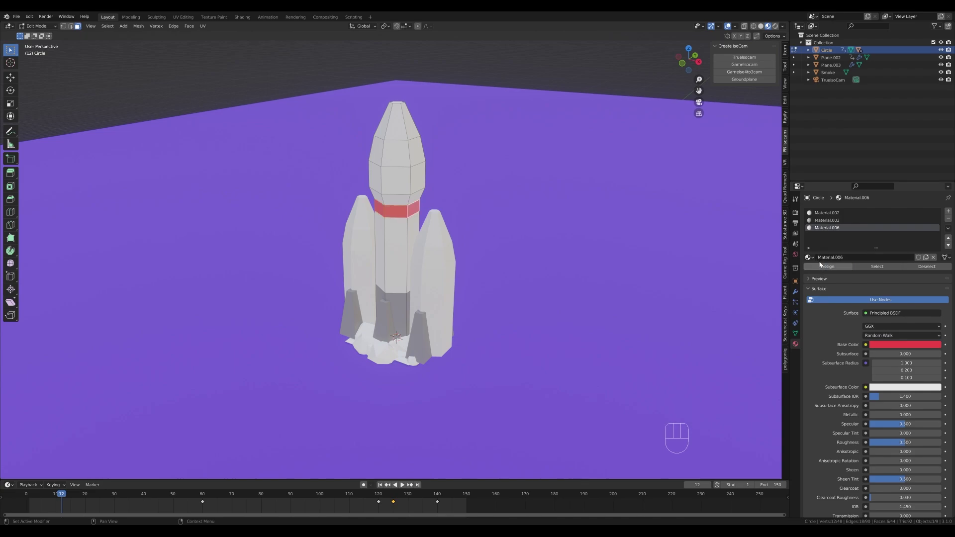
- Add a loop cut to the side booster just below its nose cone and select the narrow ring of faces there
key("Tab")
key("ctrl+r")
key("ctrl+t")
left_click(430, 277)
key("Tab")
key("ctrl+r")
left_click(445, 286)
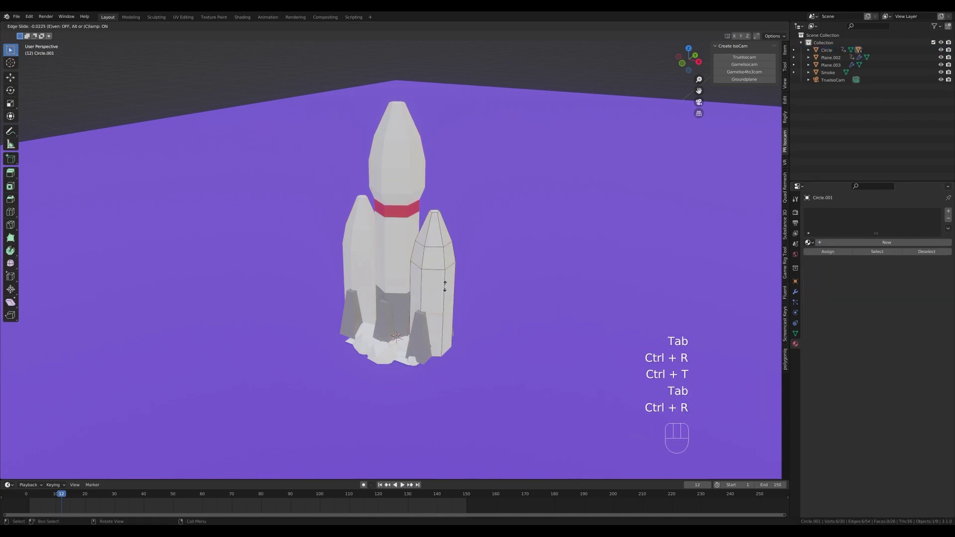
left_click(448, 257)
key("Tab")
key("Tab")
key("Tab")
- Give the side booster the white Material.004, add the red Material.006 in a second slot and assign it to the selected ring
left_click(808, 242)
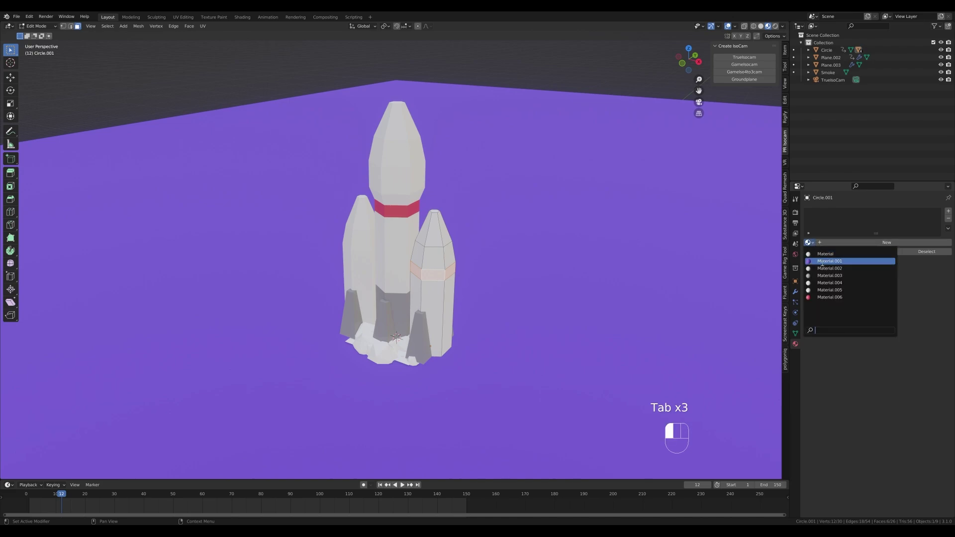
left_click(832, 283)
left_click(948, 211)
left_click(809, 257)
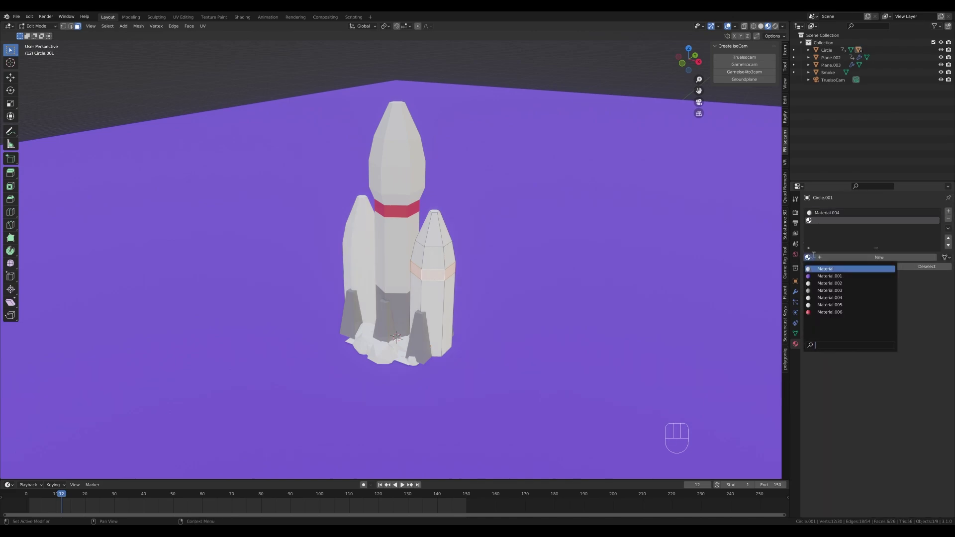
left_click(830, 313)
left_click(828, 267)
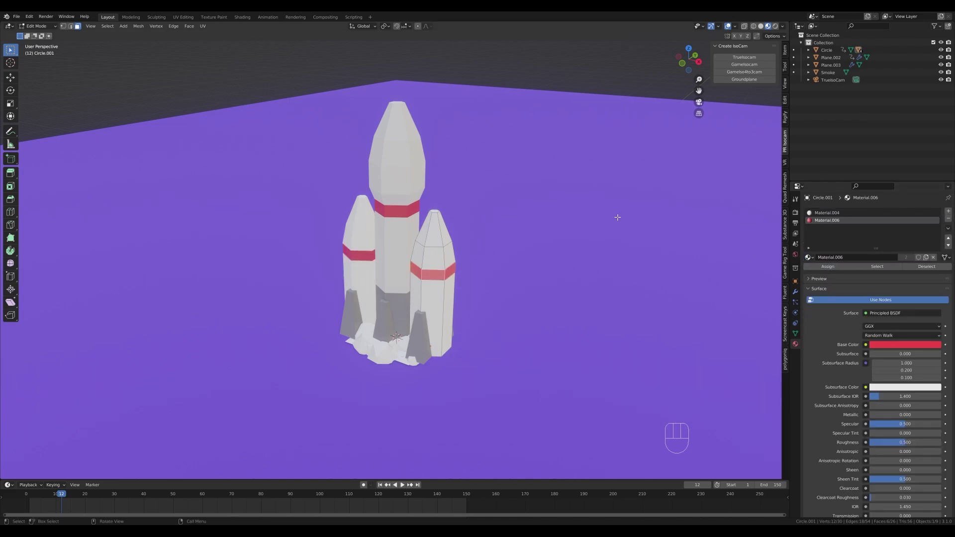
- Return to Object Mode, save the file and look through the isometric camera
scroll(409, 290, "down", 4)
key("Tab")
scroll(438, 282, "up", 2)
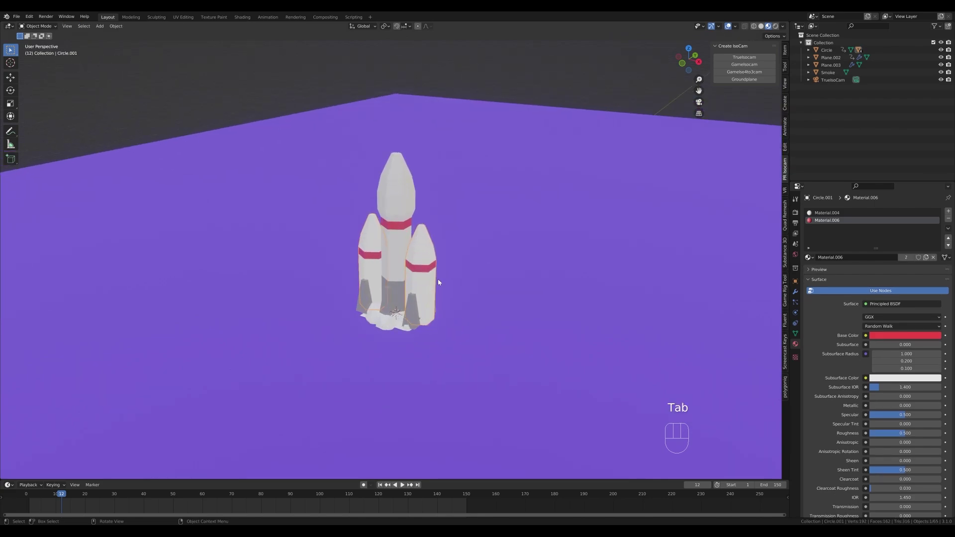
key("ctrl+s")
key("KP_0")
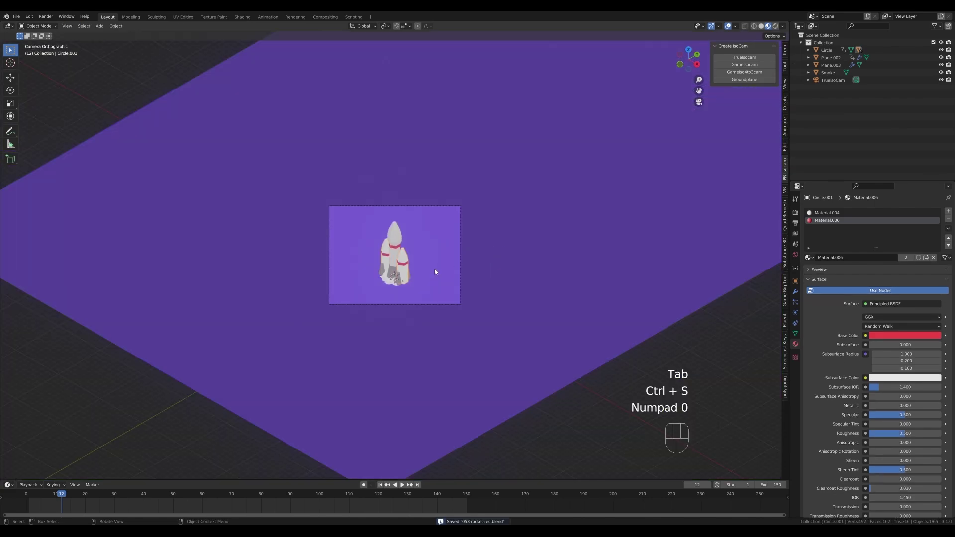
- Add a Sun light and move it up the Z axis by about 25 m above the rocket
key("shift+a")
mouse_move(420, 357)
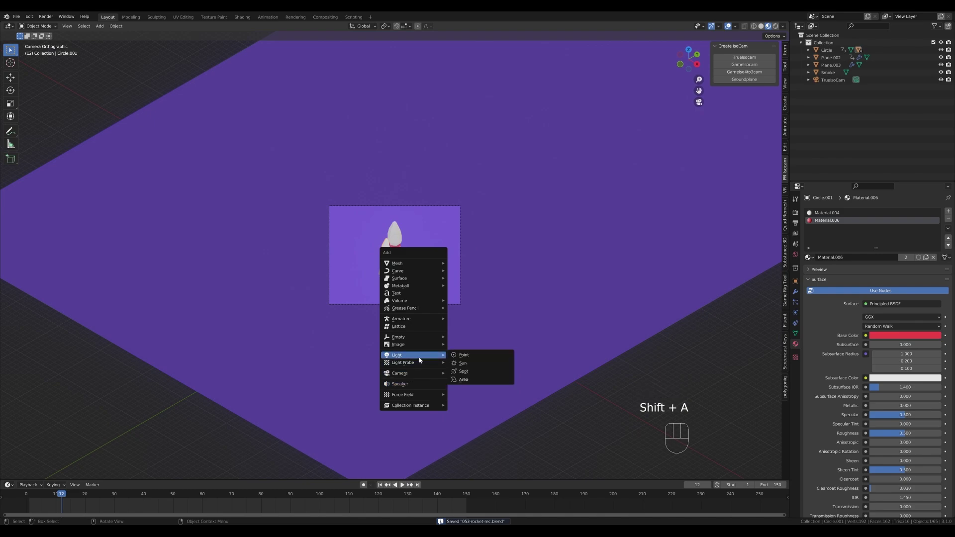
left_click(463, 364)
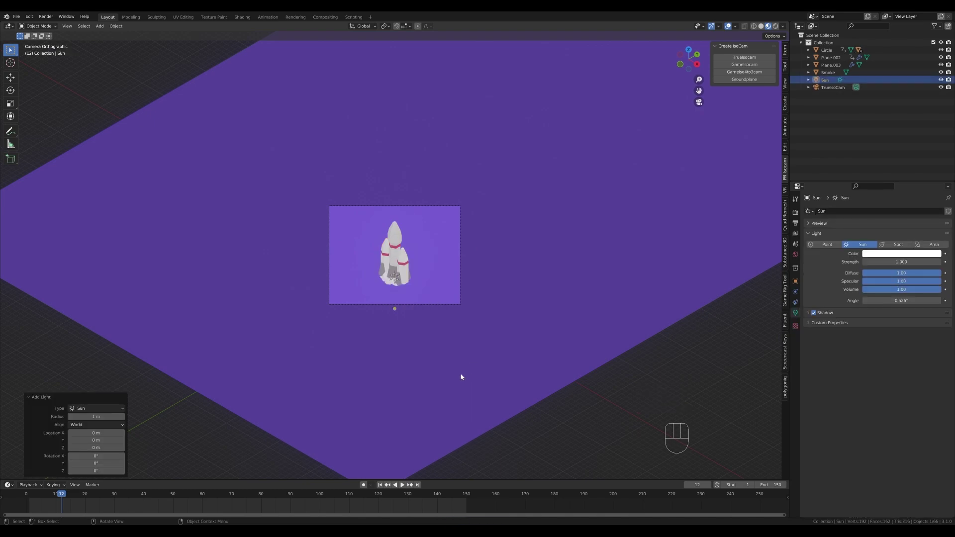
key("g")
key("z")
left_click(446, 217)
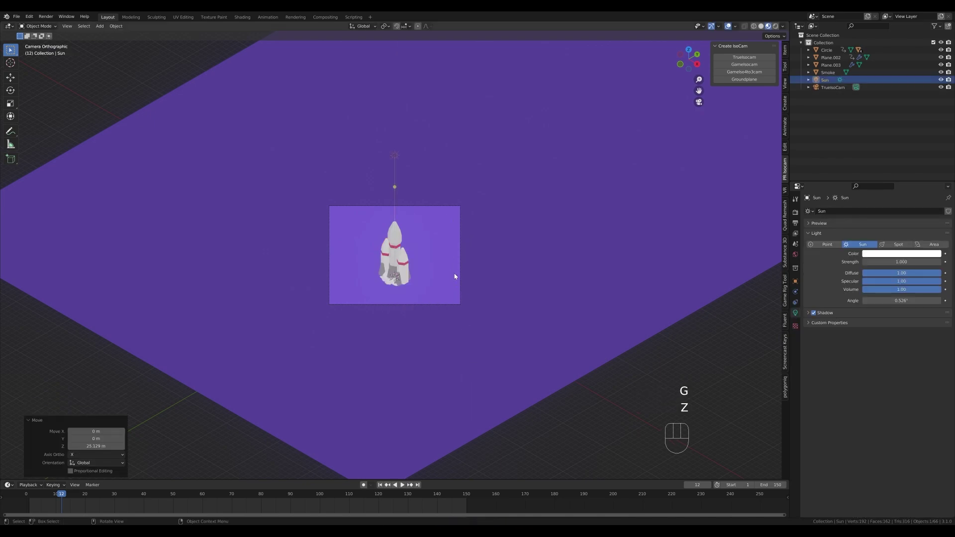
- Set the pivot point to the 3D Cursor and rotate the Sun light 30° around the global X axis
key("period")
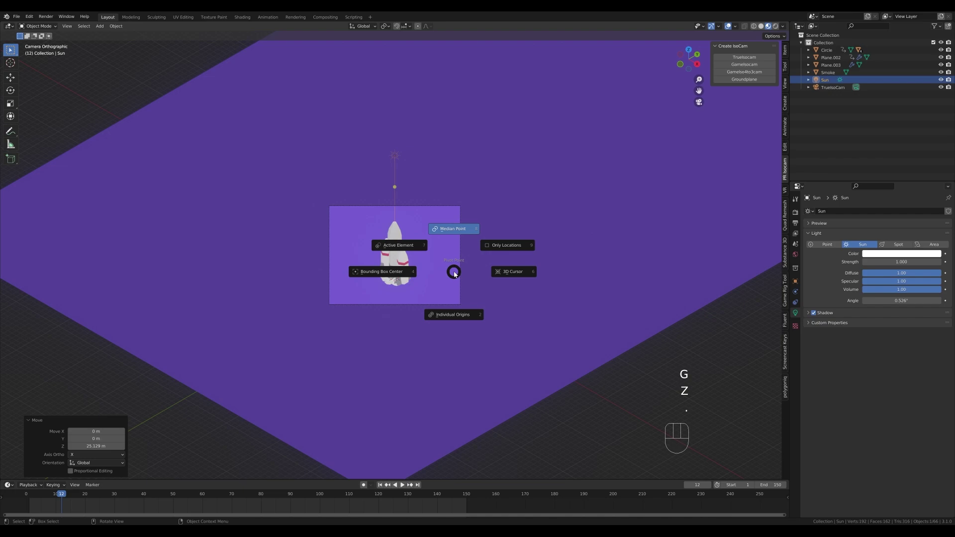
left_click(528, 272)
key("r")
key("x")
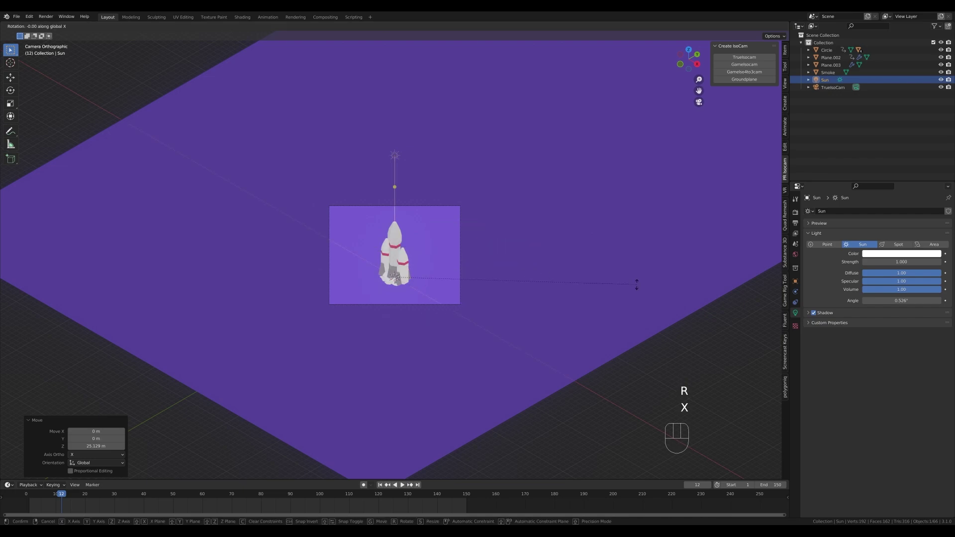
key("KP_3")
key("KP_0")
key("KP_Enter")
- Rotate the Sun light -45° around the global Z axis
key("r")
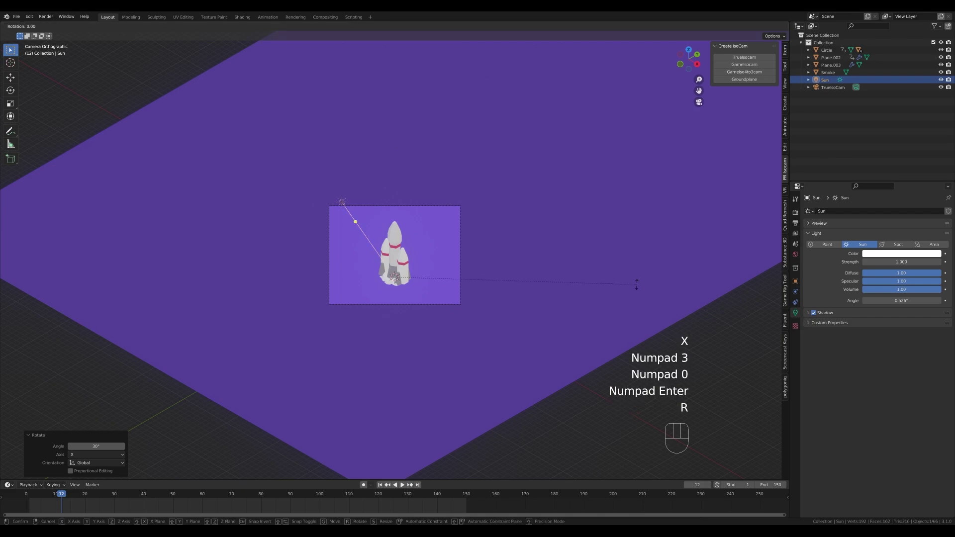
key("z")
key("KP_4")
key("KP_5")
key("KP_Subtract")
key("KP_Enter")
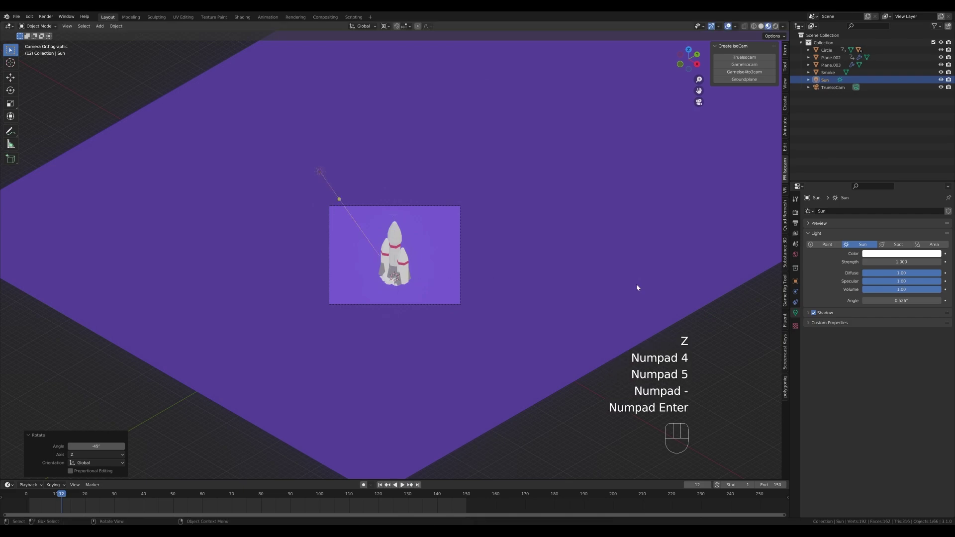
- Set the Sun strength to 3 and enable Scene Lights for the viewport's material preview
left_click_drag(891, 262, 916, 262)
left_click(784, 27)
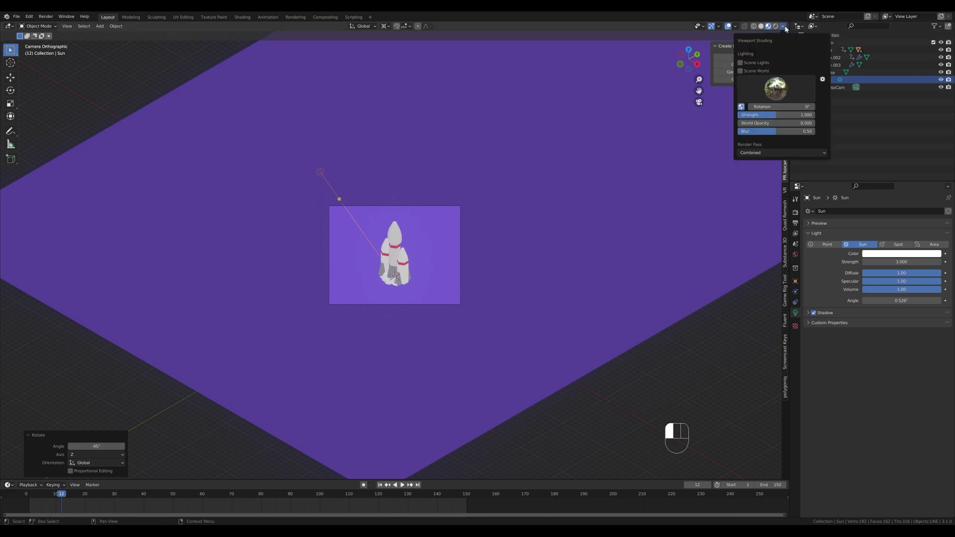
left_click(741, 63)
scroll(416, 213, "up", 3)
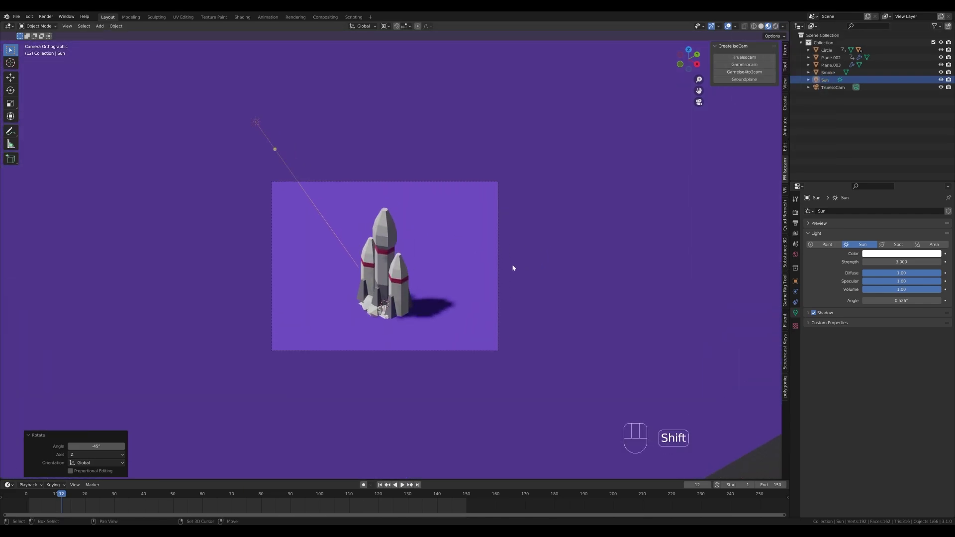
scroll(513, 268, "up", 1)
- Play the launch animation to check the lighting and shadows, and return to frame 0
key("space")
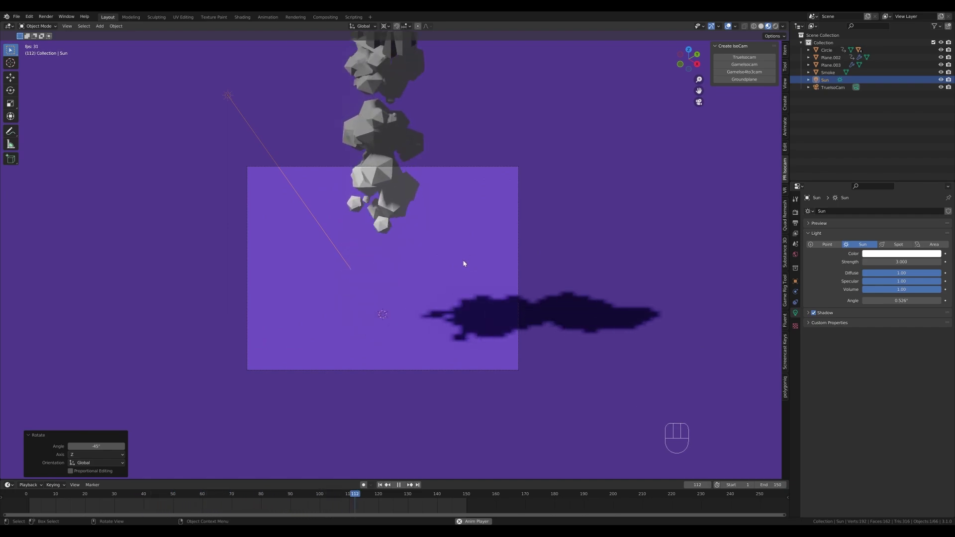
key("space")
left_click_drag(334, 498, 26, 498)
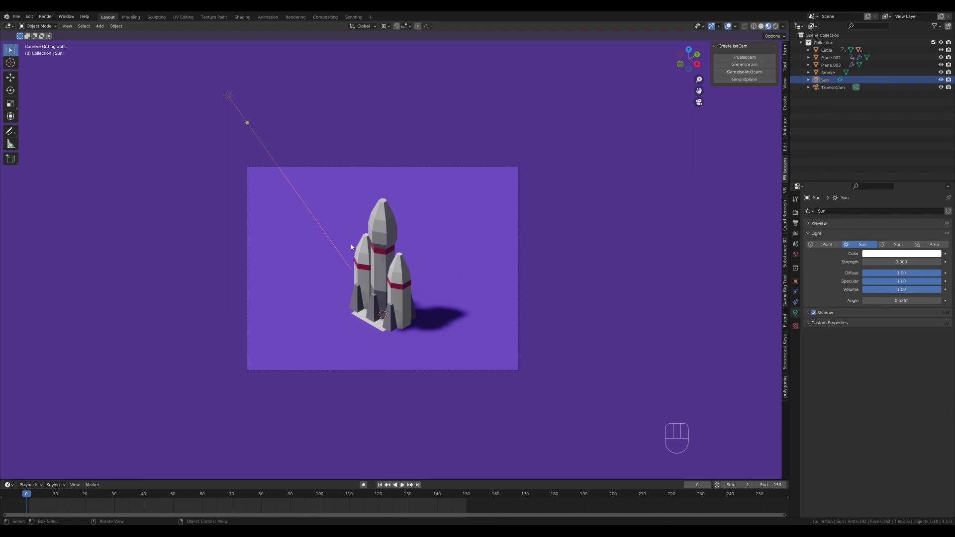
- Limit the render region to the camera frame
key("ctrl")
key("ctrl+b")
left_click_drag(218, 143, 554, 417)
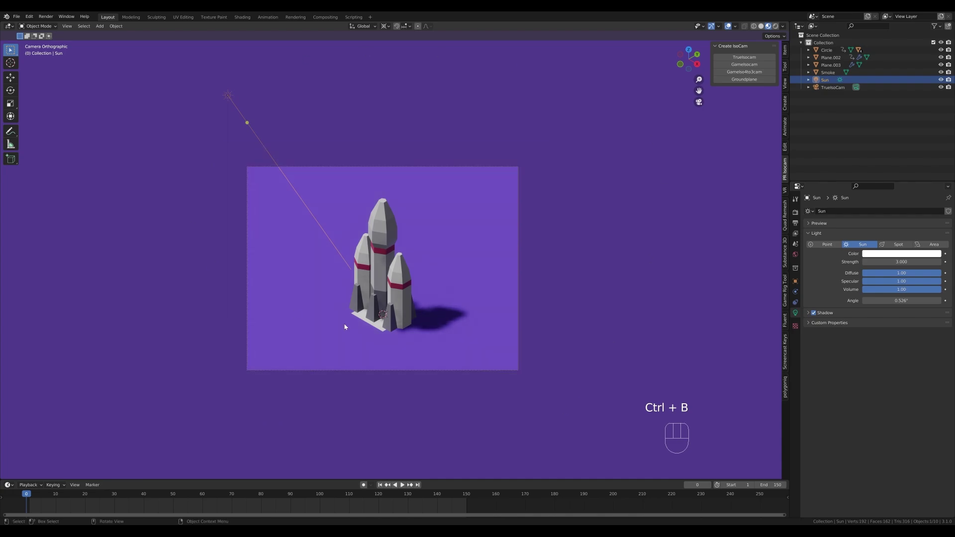
- Switch the render engine to Cycles and set its device to GPU Compute
left_click(796, 212)
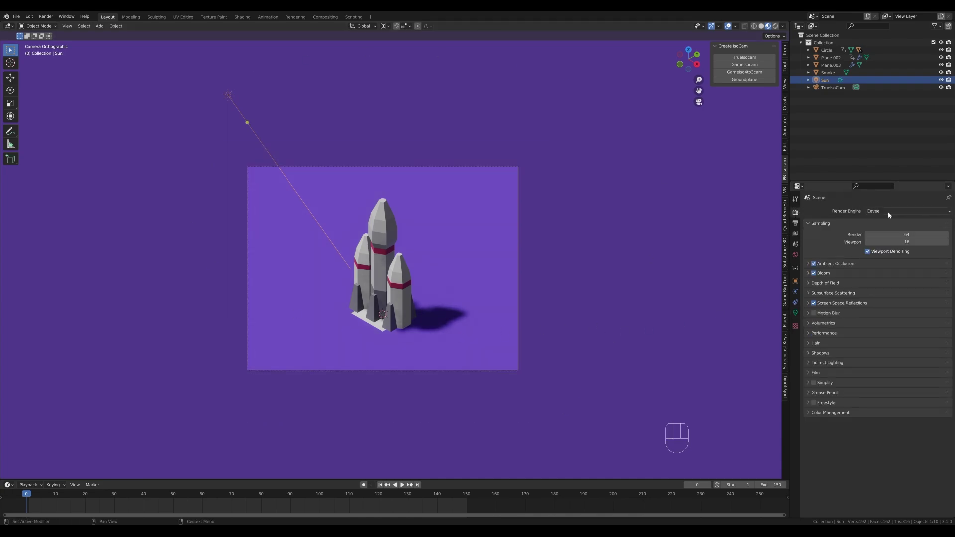
left_click(890, 211)
left_click(882, 238)
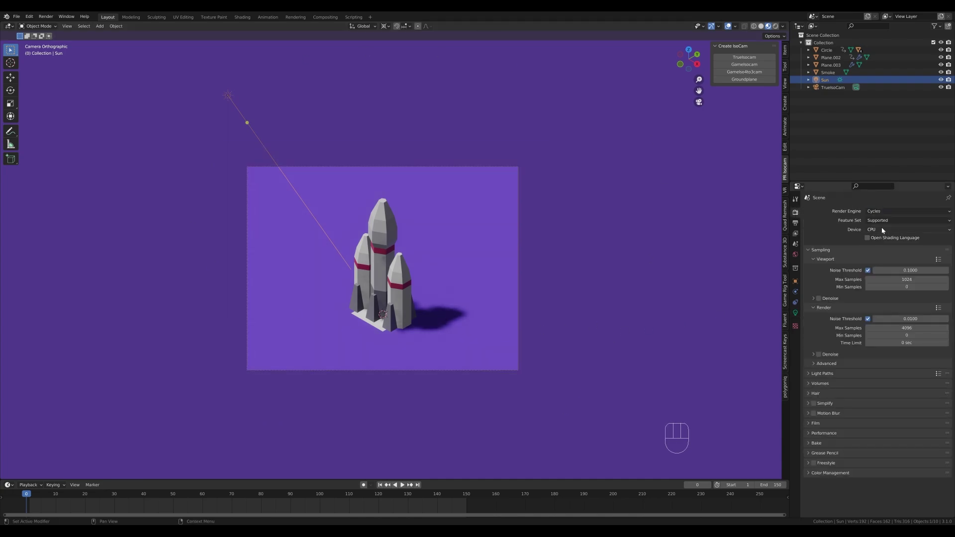
left_click(888, 231)
left_click(880, 249)
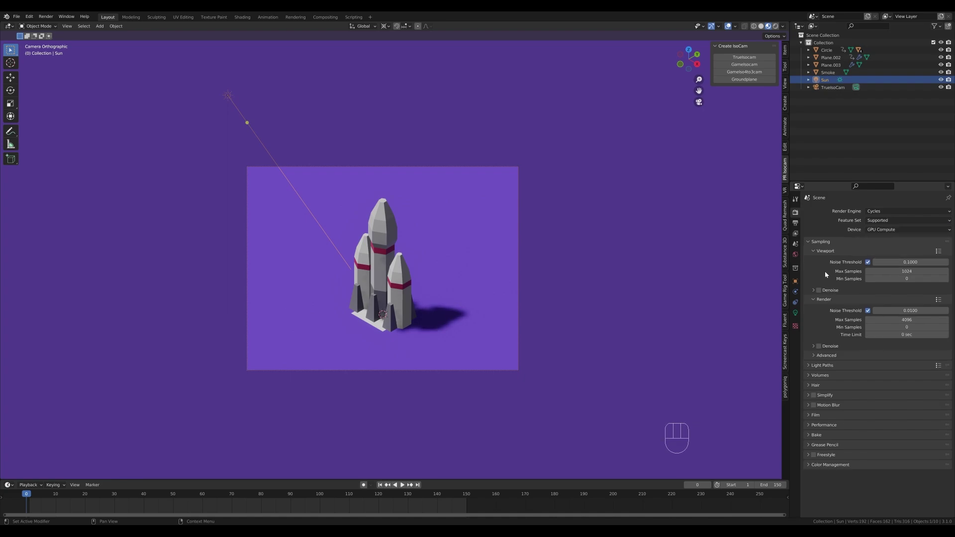
- Set the render max samples to 128 with viewport and render denoising enabled, and set the tile size to 512
left_click(911, 319)
key("Return")
left_click(816, 425)
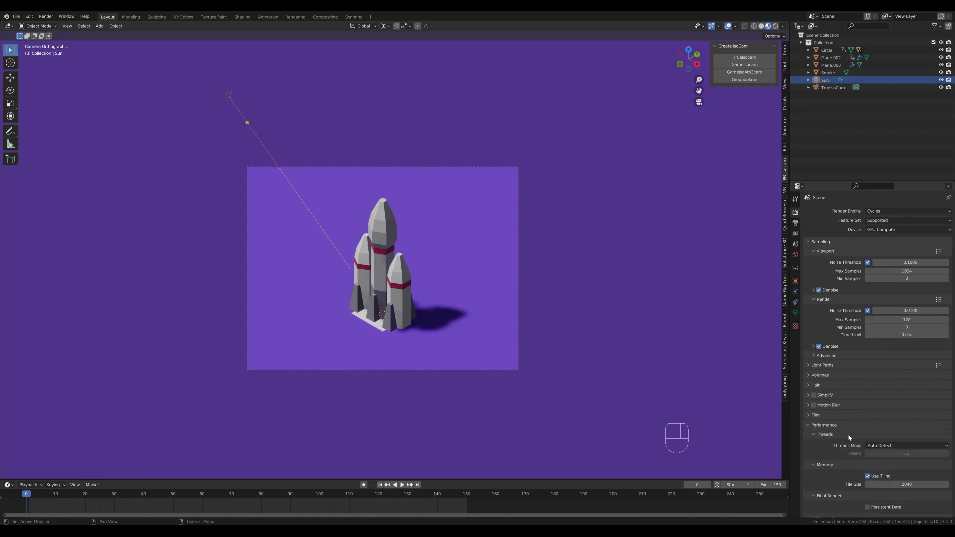
left_click(906, 485)
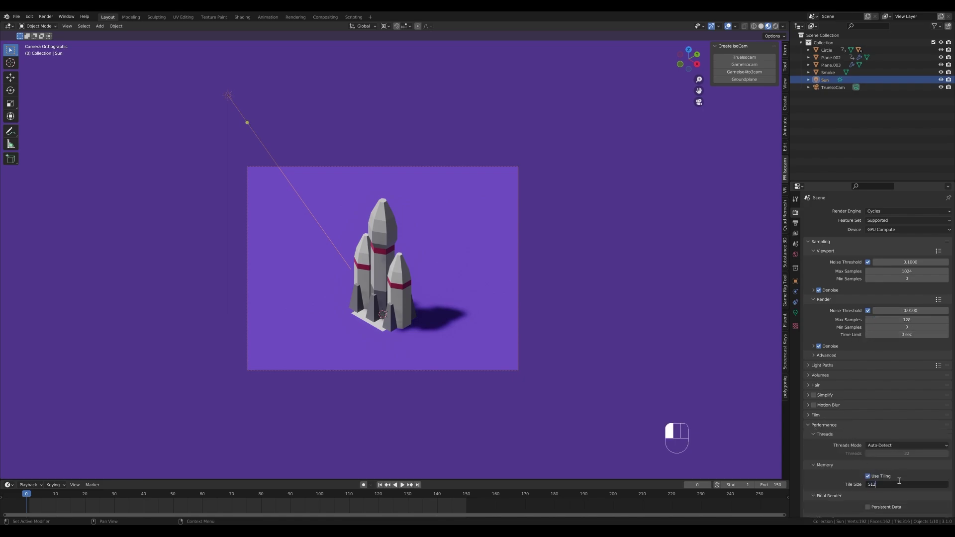
type("512")
key("Return")
left_click(895, 425)
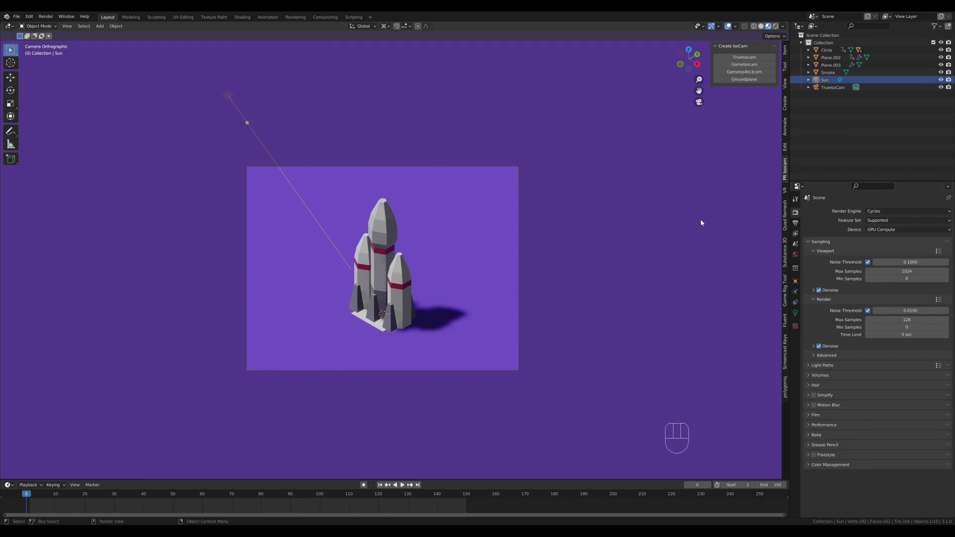
- Switch the viewport to Rendered shading and set the World background color to a dark purple
key("z")
left_click(625, 222)
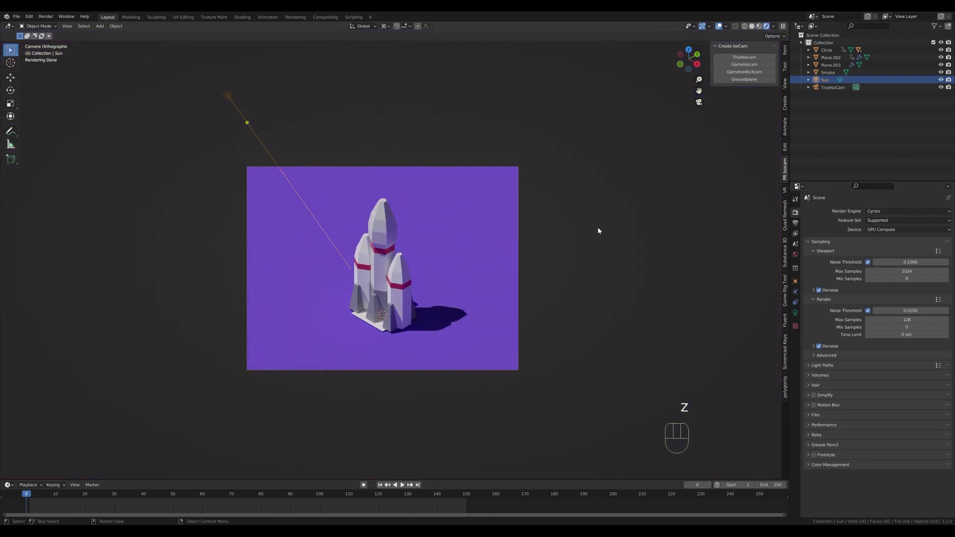
left_click(796, 254)
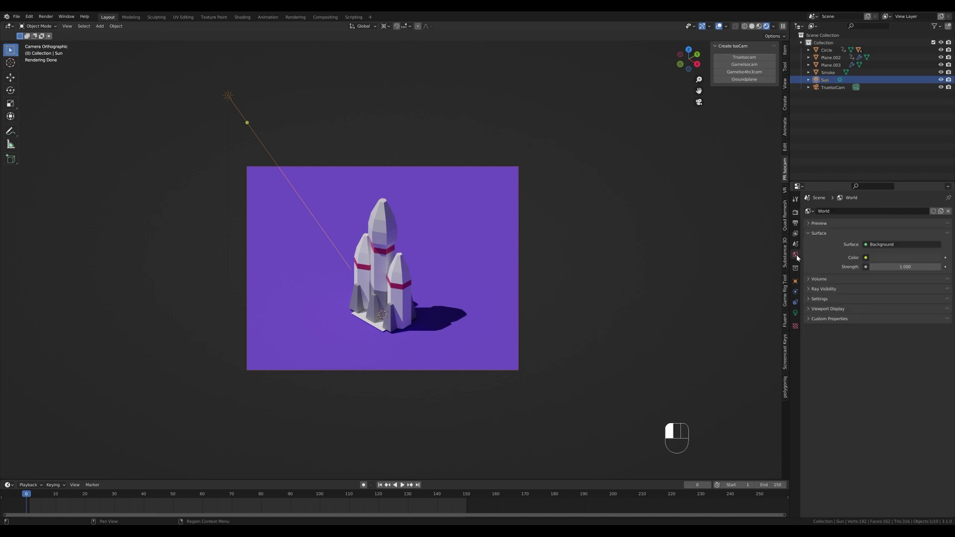
left_click(909, 259)
- Play the animation in the rendered viewport to check the final look
key("space")
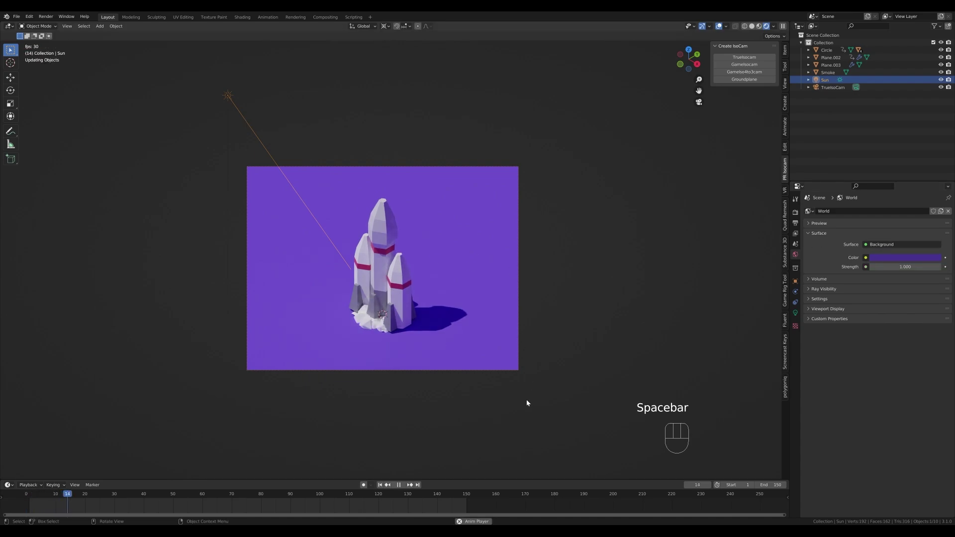